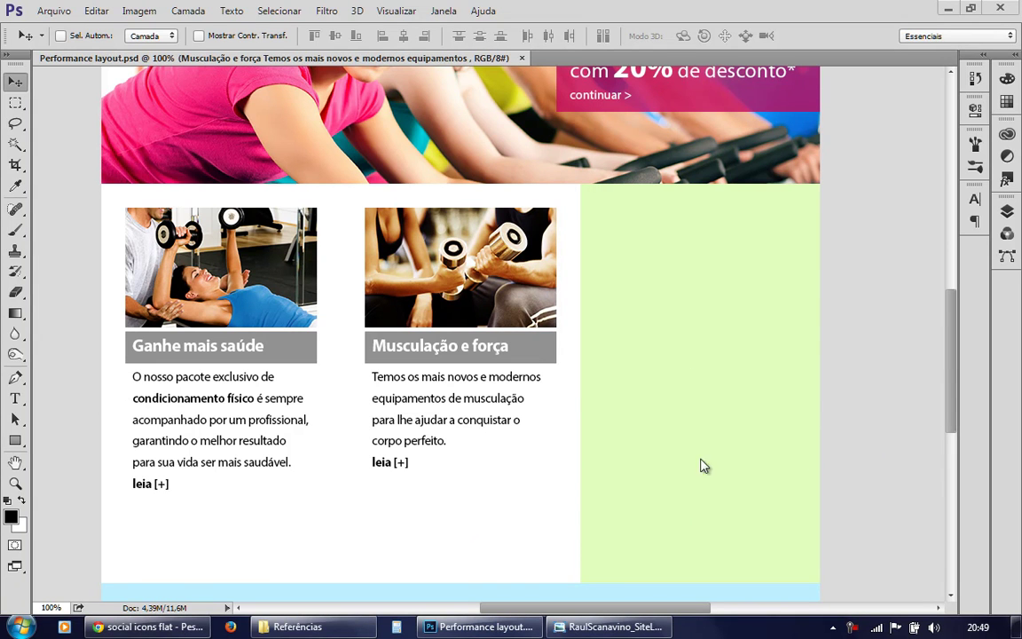
Check the reference layout JPG, then show the Layers panel with the COLUNAE group collapsed.
{"action": "left_click", "coordinate": [608, 626]}
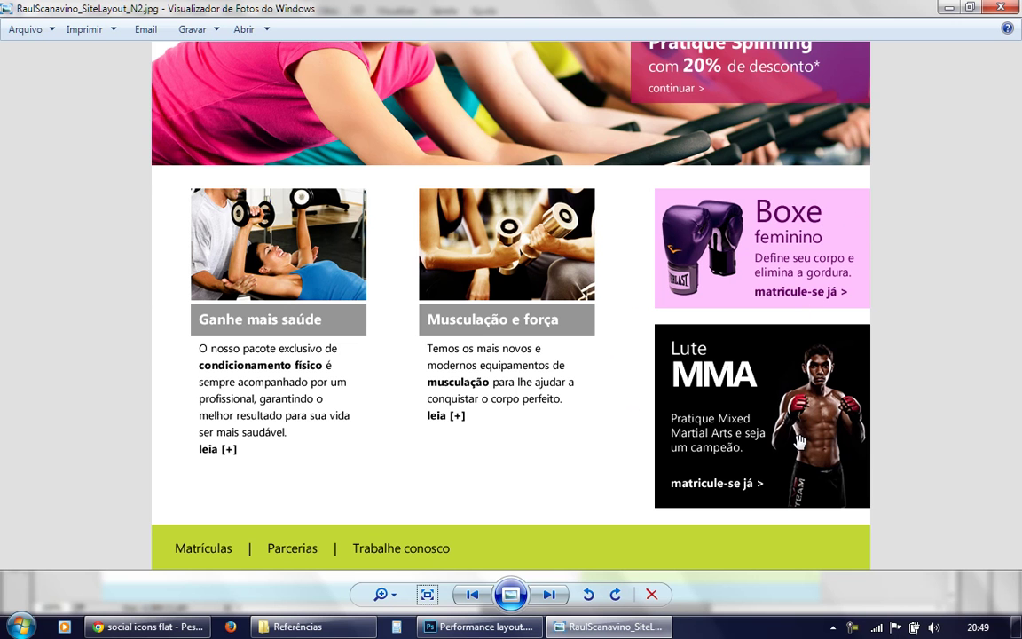
{"action": "key", "text": "alt+Tab"}
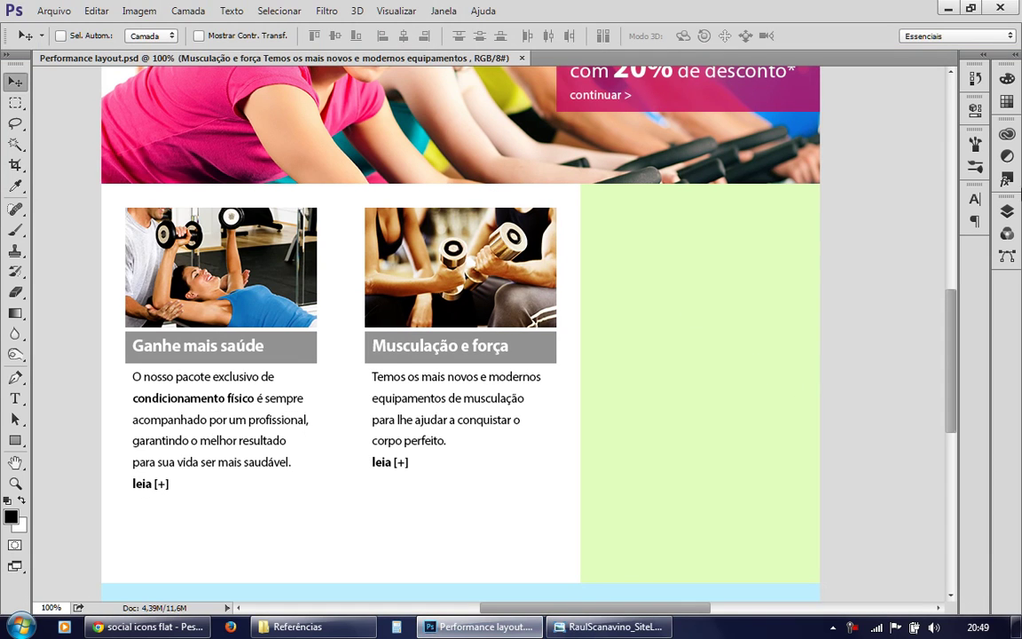
{"action": "key", "text": "F7"}
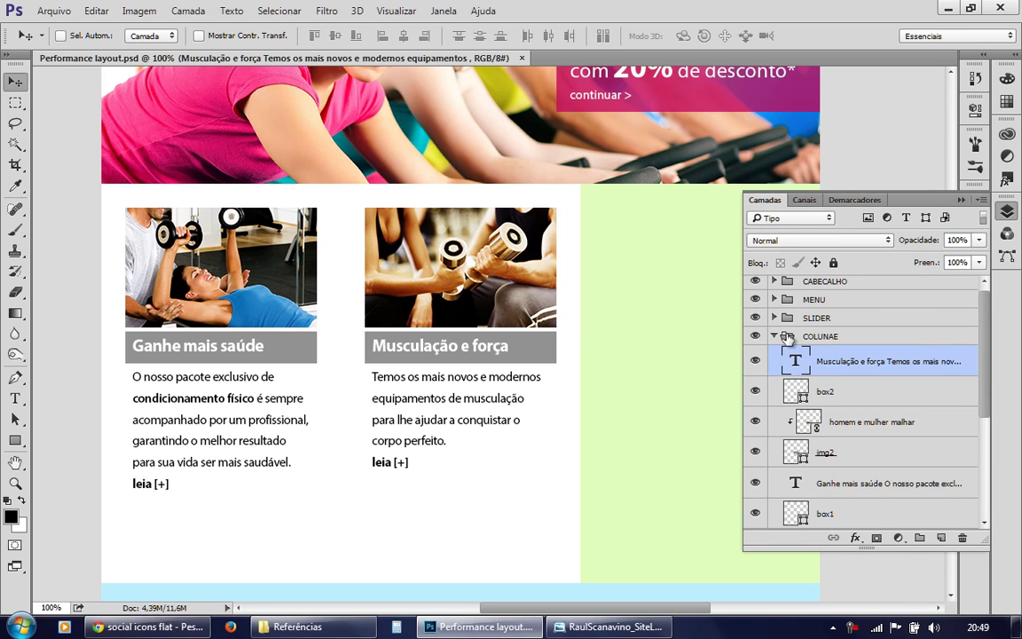
{"action": "left_click", "coordinate": [774, 338]}
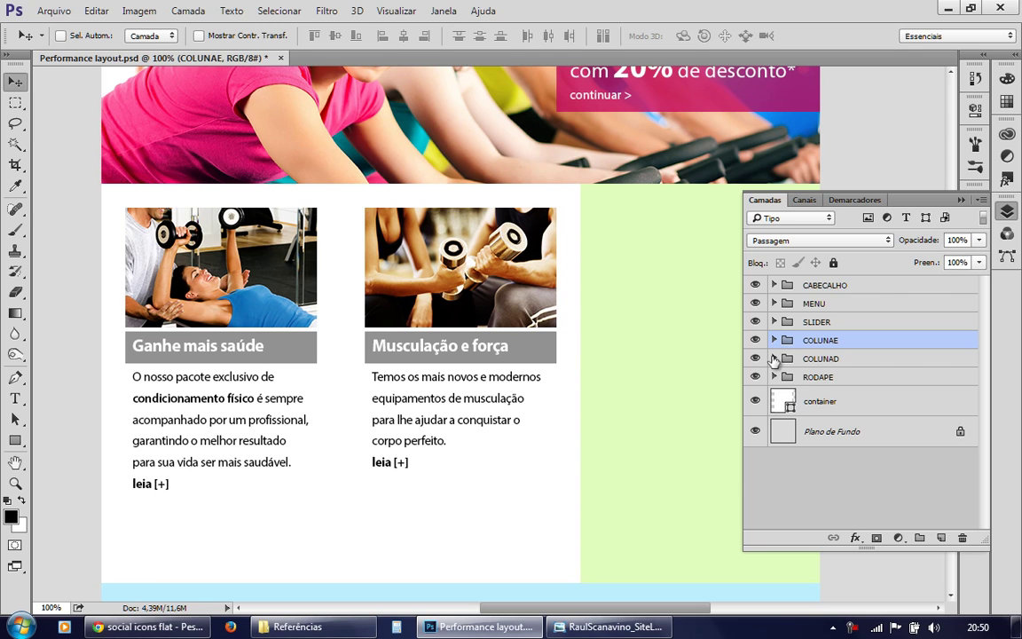
Expand COLUNAD and rename its colunaD layer to 'colunaD fundo'.
{"action": "left_click", "coordinate": [773, 358]}
{"action": "left_click", "coordinate": [862, 390]}
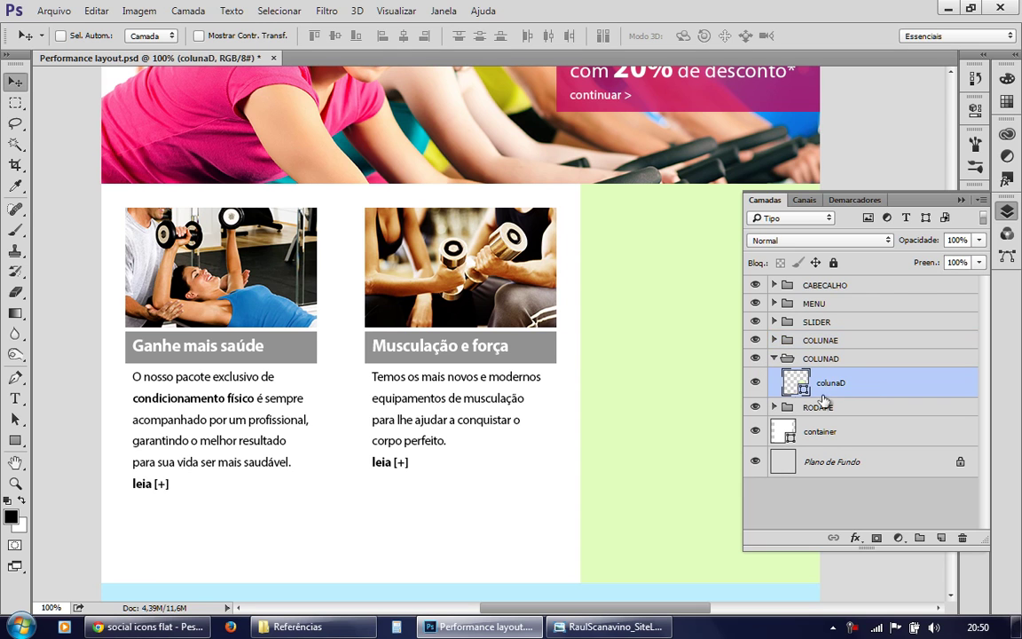
{"action": "double_click", "coordinate": [832, 383]}
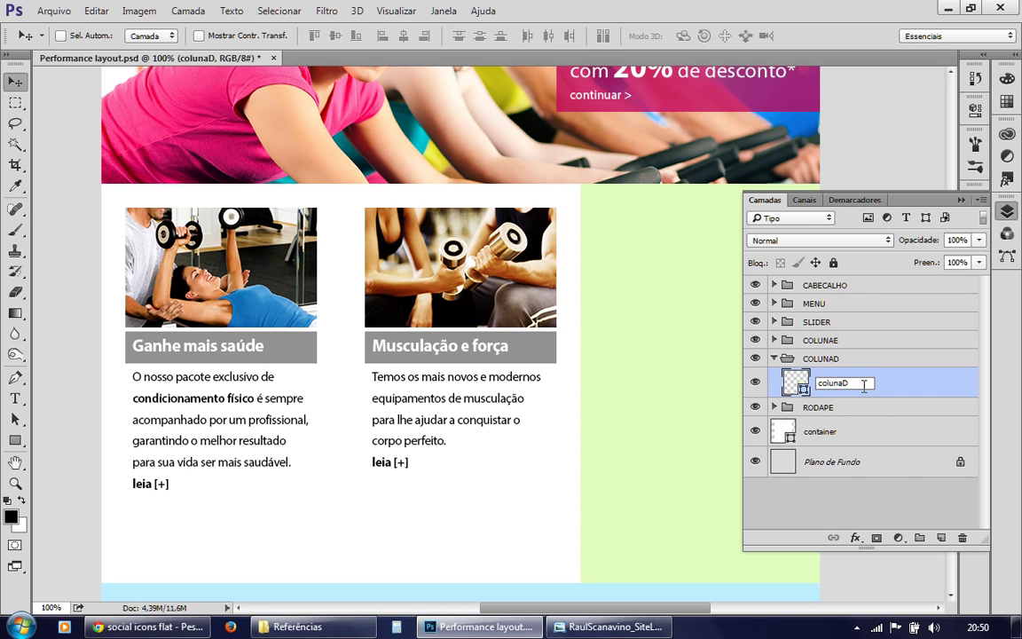
{"action": "type", "text": "fundo"}
{"action": "key", "text": "Return"}
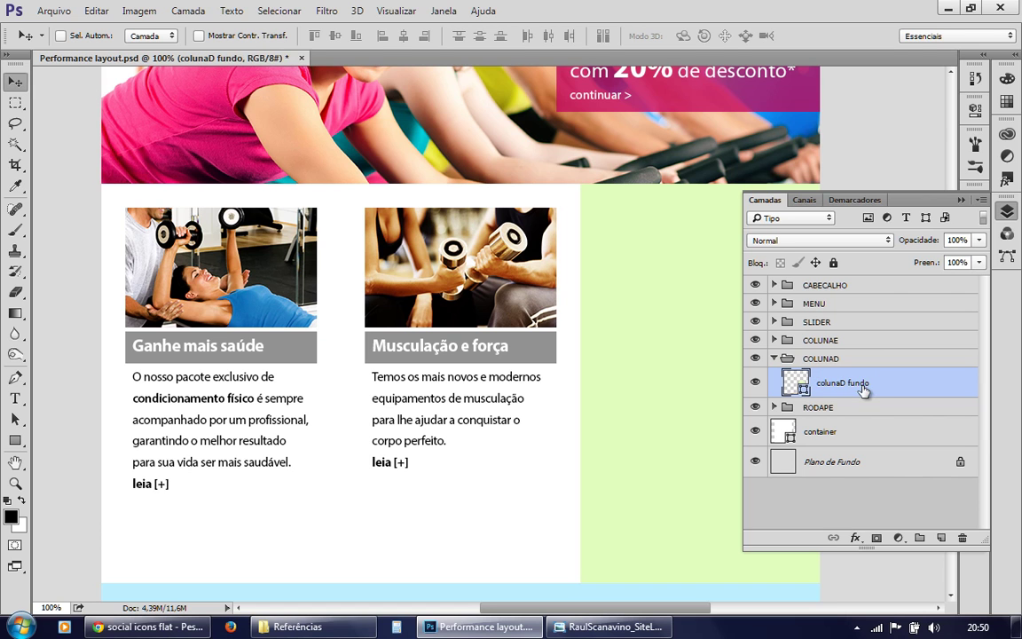
Change the colunaD fundo fill colour to white ffffff.
{"action": "double_click", "coordinate": [792, 383]}
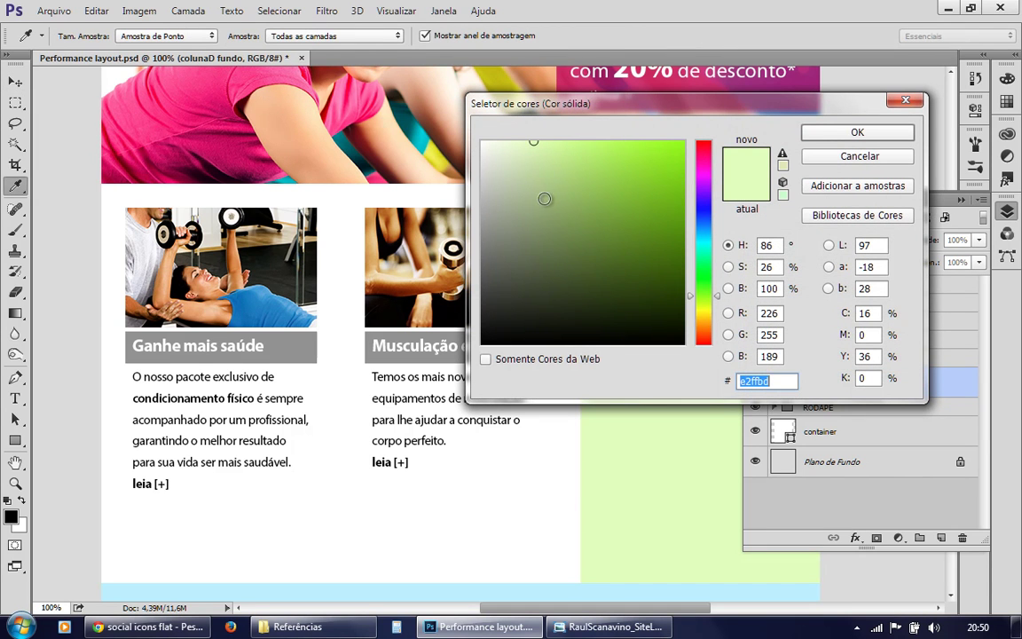
{"action": "left_click", "coordinate": [481, 141]}
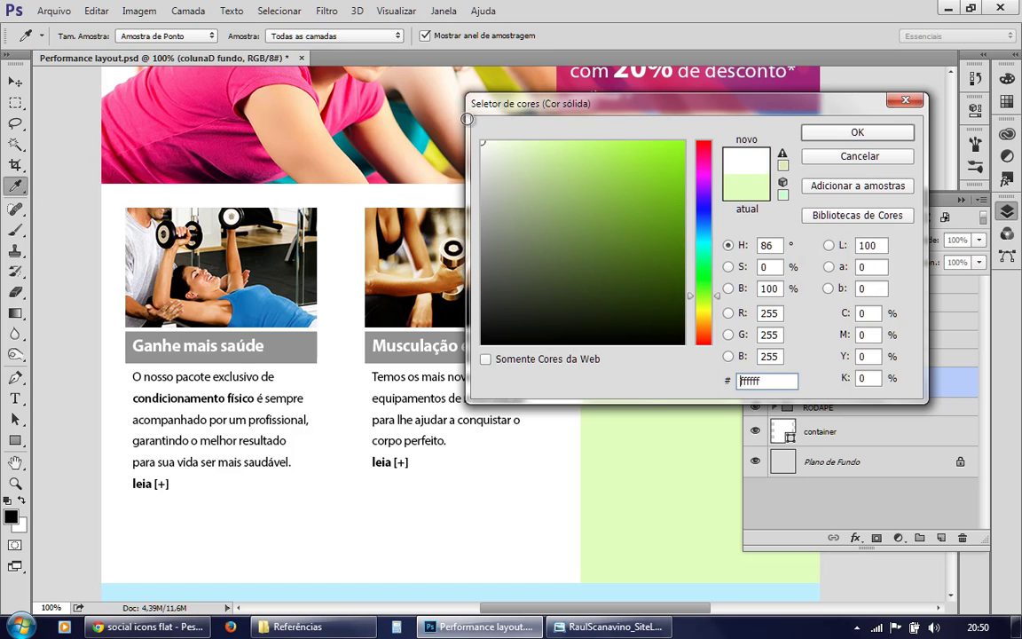
{"action": "left_click", "coordinate": [904, 139]}
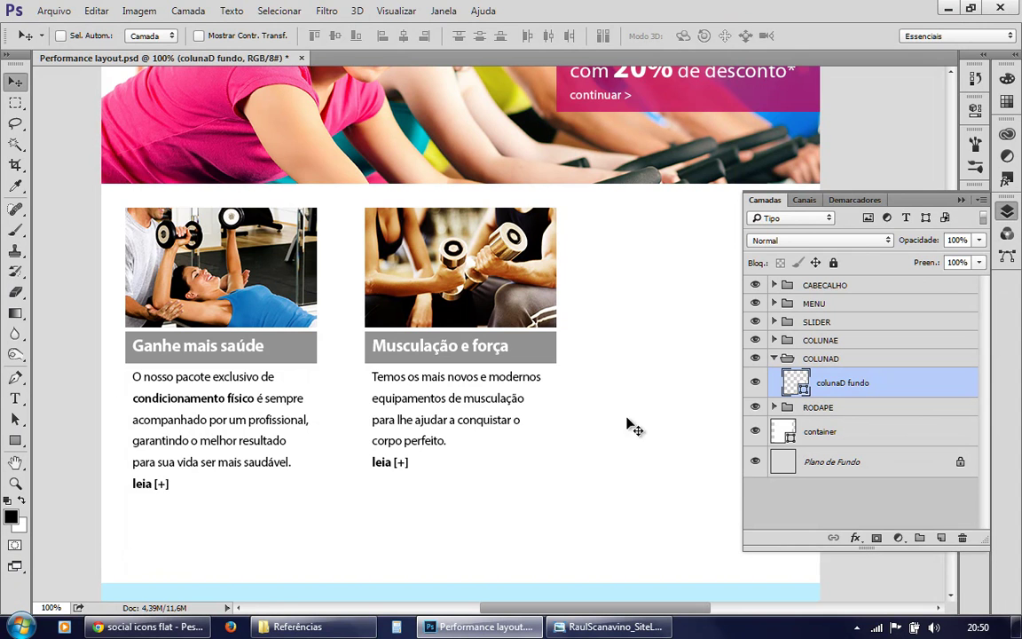
Pan the canvas to the right column and compare it with the reference layout image.
{"action": "left_click_drag", "start_coordinate": [627, 418], "coordinate": [428, 387]}
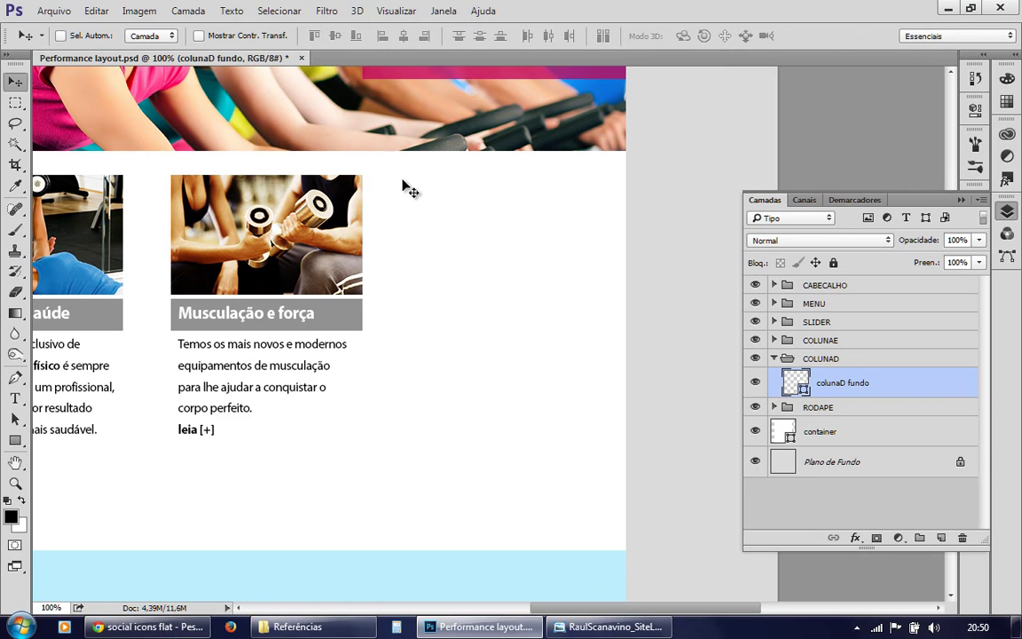
{"action": "left_click", "coordinate": [609, 627]}
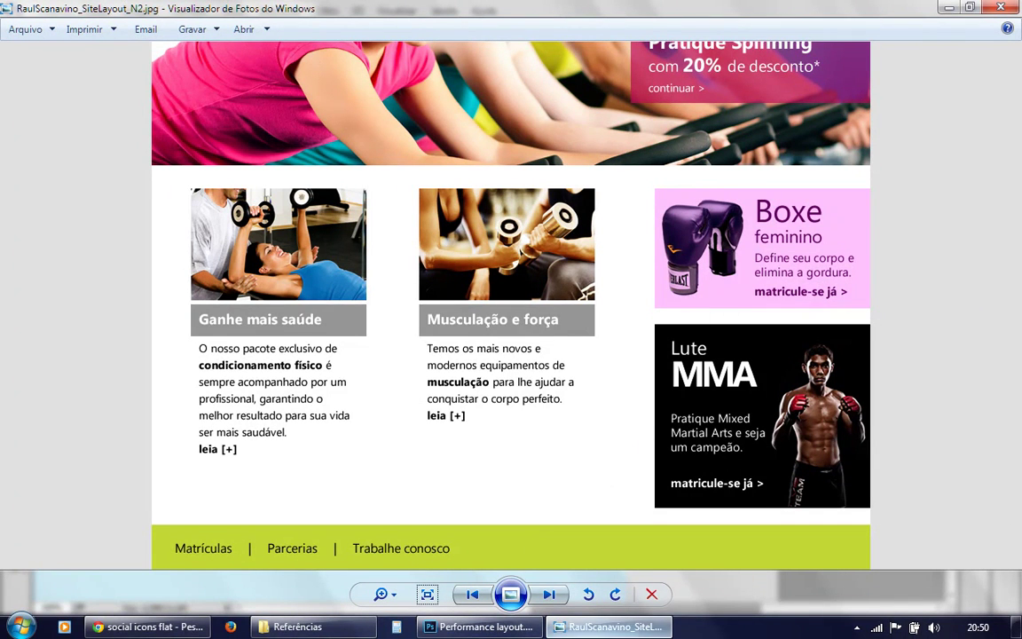
{"action": "left_click", "coordinate": [614, 627]}
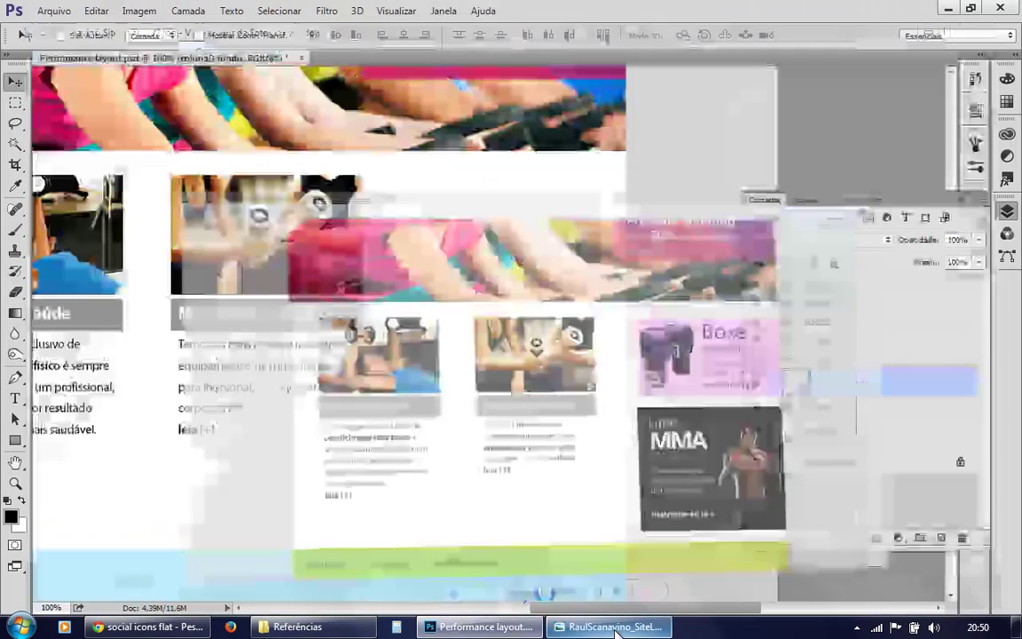
Draw a 300×150 px rectangle shape, Retângulo 2, at the top of the right column.
{"action": "left_click", "coordinate": [16, 442]}
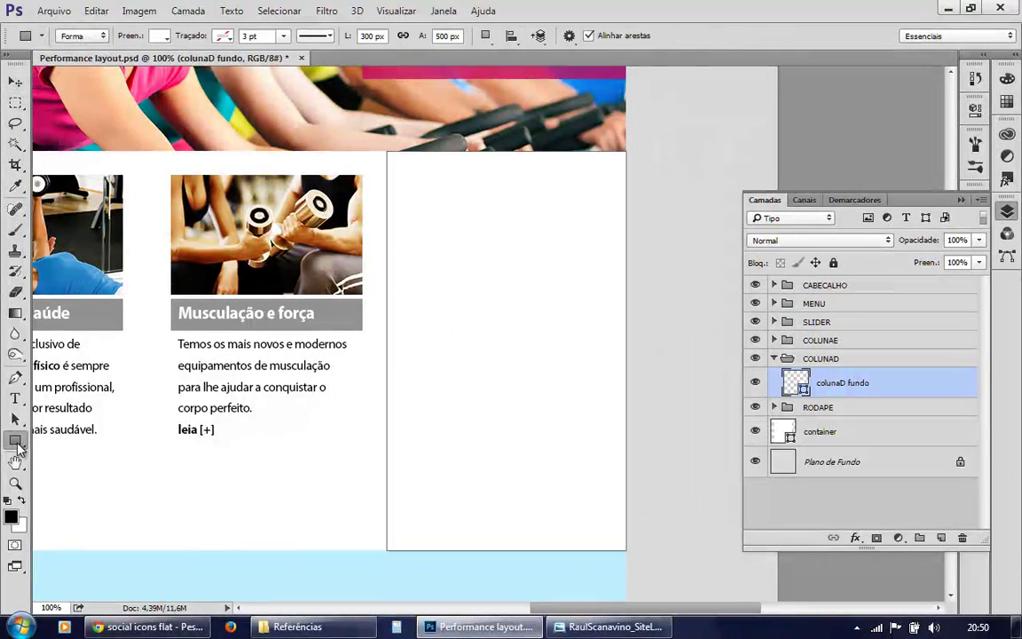
{"action": "right_click", "coordinate": [16, 442]}
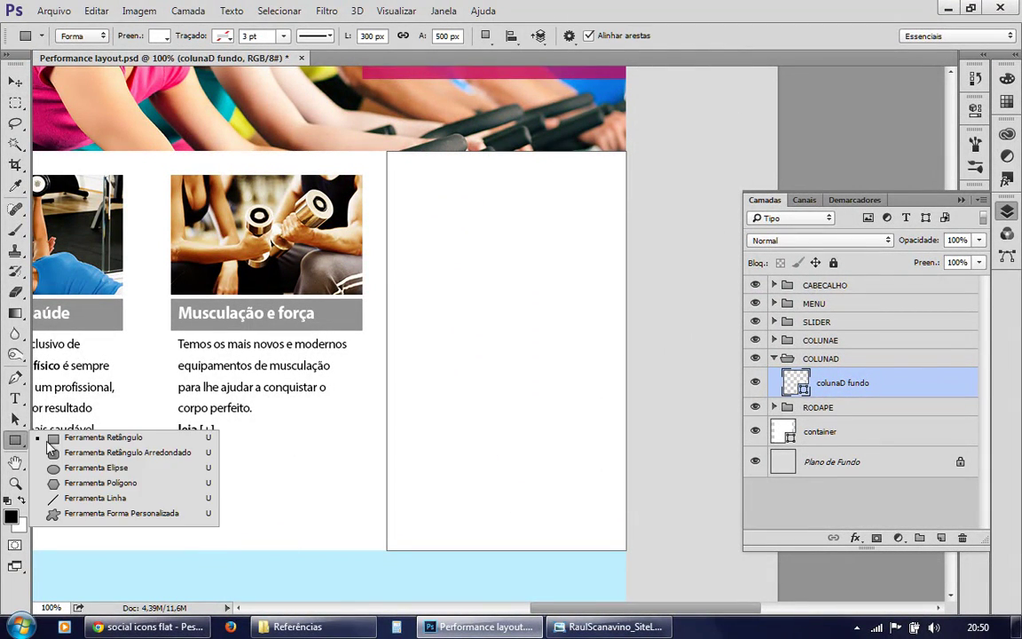
{"action": "left_click", "coordinate": [93, 448]}
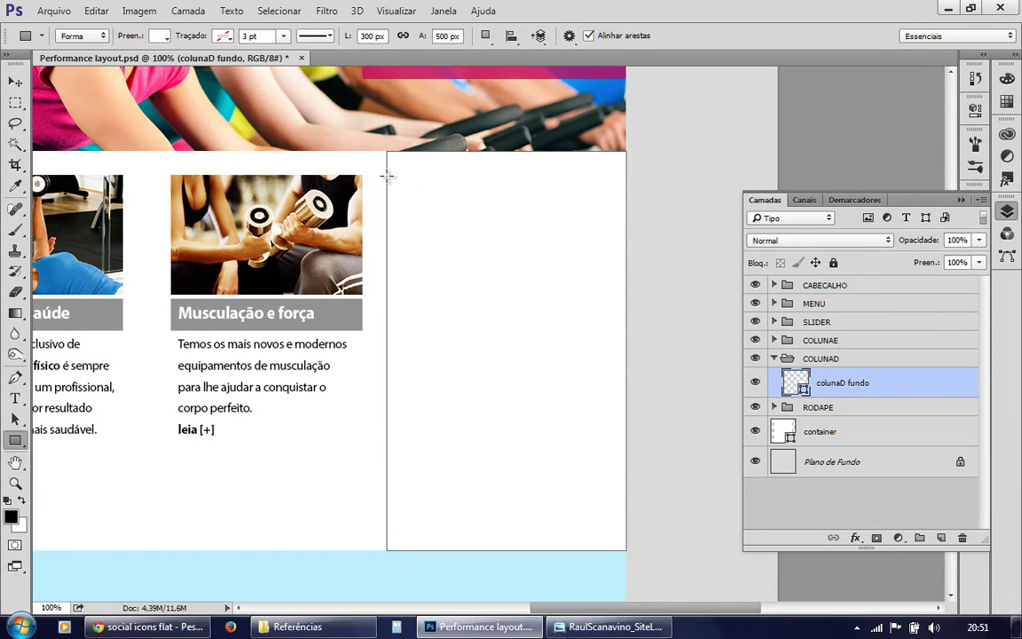
{"action": "left_click_drag", "start_coordinate": [387, 175], "coordinate": [626, 294]}
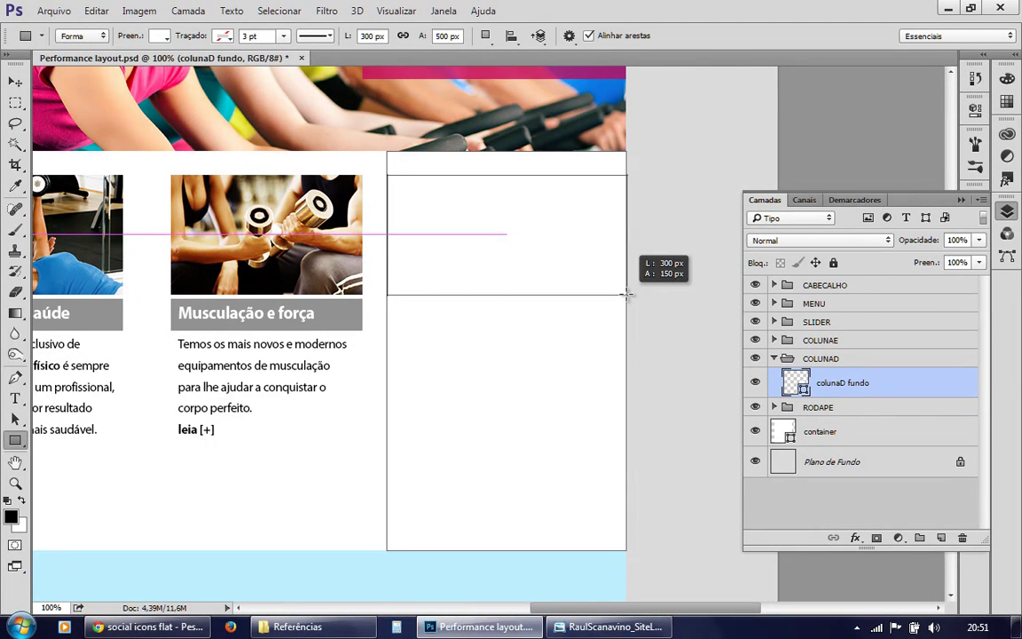
{"action": "left_click_drag", "start_coordinate": [626, 295], "coordinate": [626, 295]}
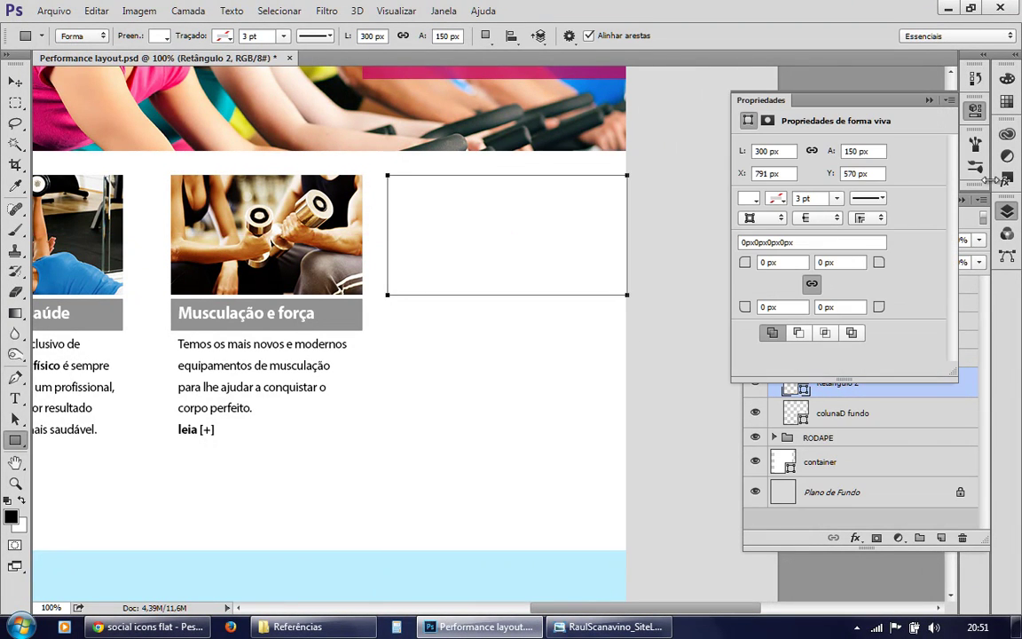
{"action": "left_click", "coordinate": [975, 111]}
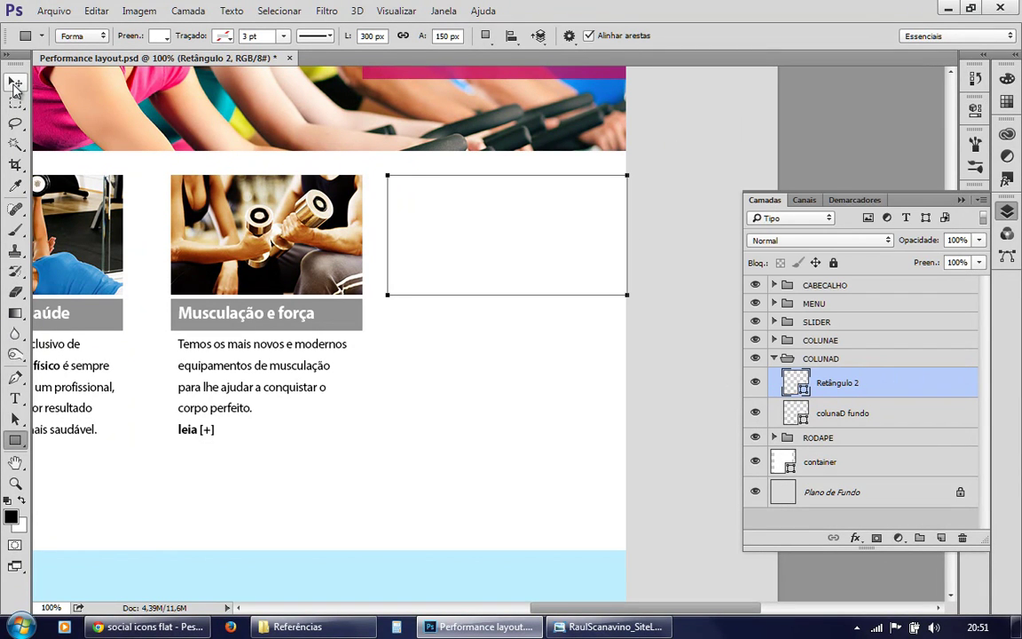
Rename the new rectangle layer to banner1.
{"action": "left_click", "coordinate": [14, 85]}
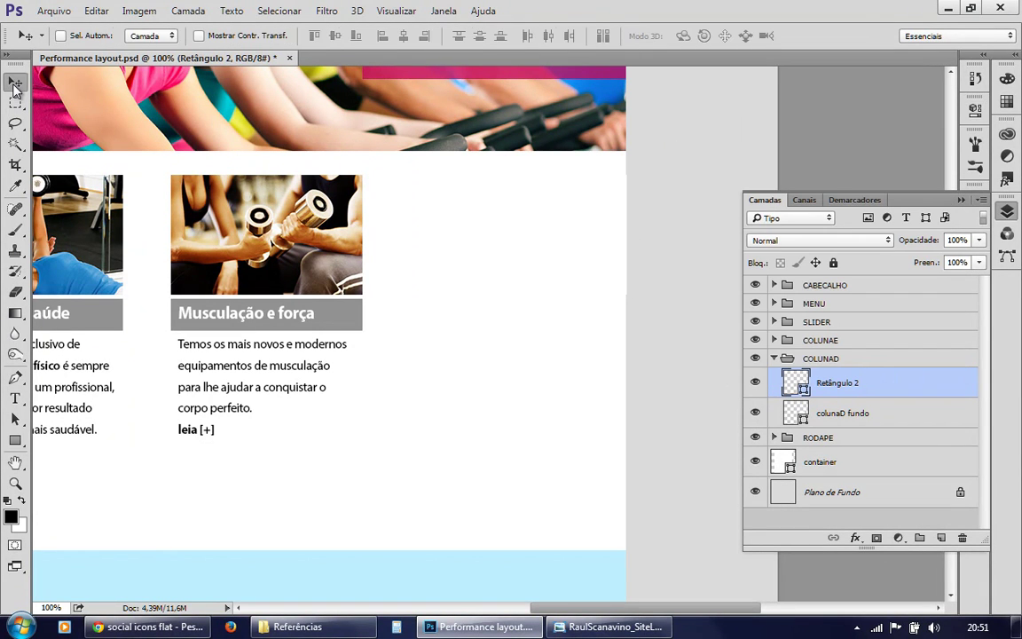
{"action": "double_click", "coordinate": [840, 384]}
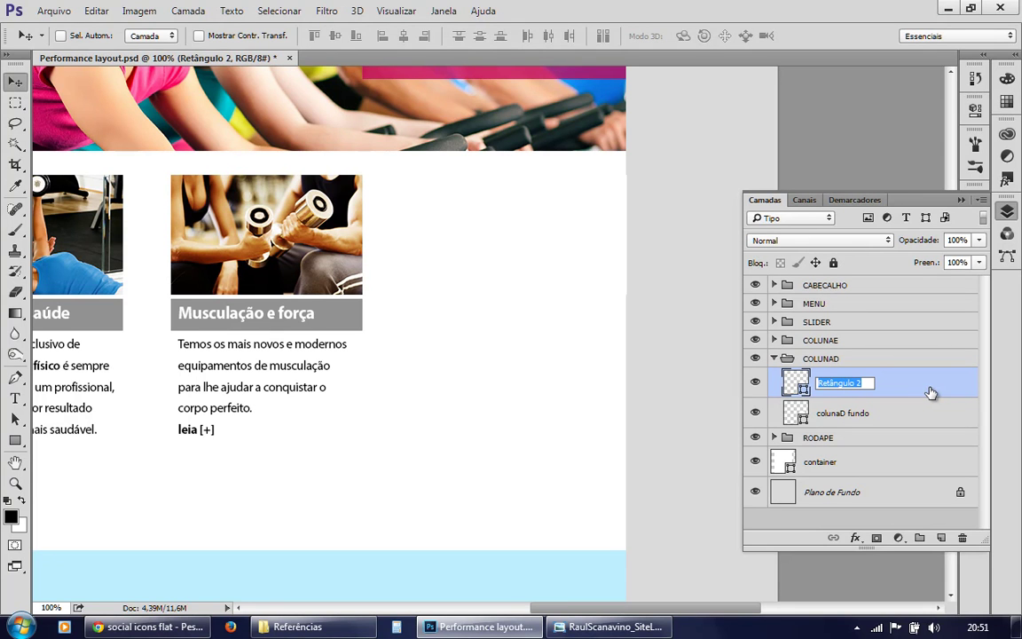
{"action": "type", "text": "b"}
{"action": "type", "text": "1"}
{"action": "key", "text": "Return"}
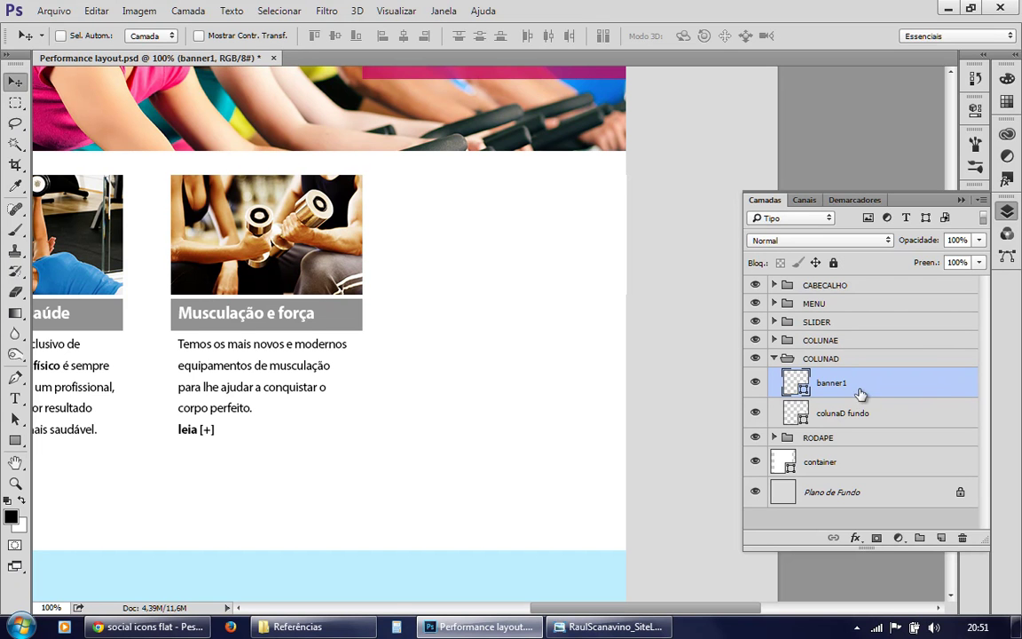
Fill banner1 with bright pink fa66ff and compare with the reference layout.
{"action": "double_click", "coordinate": [796, 383]}
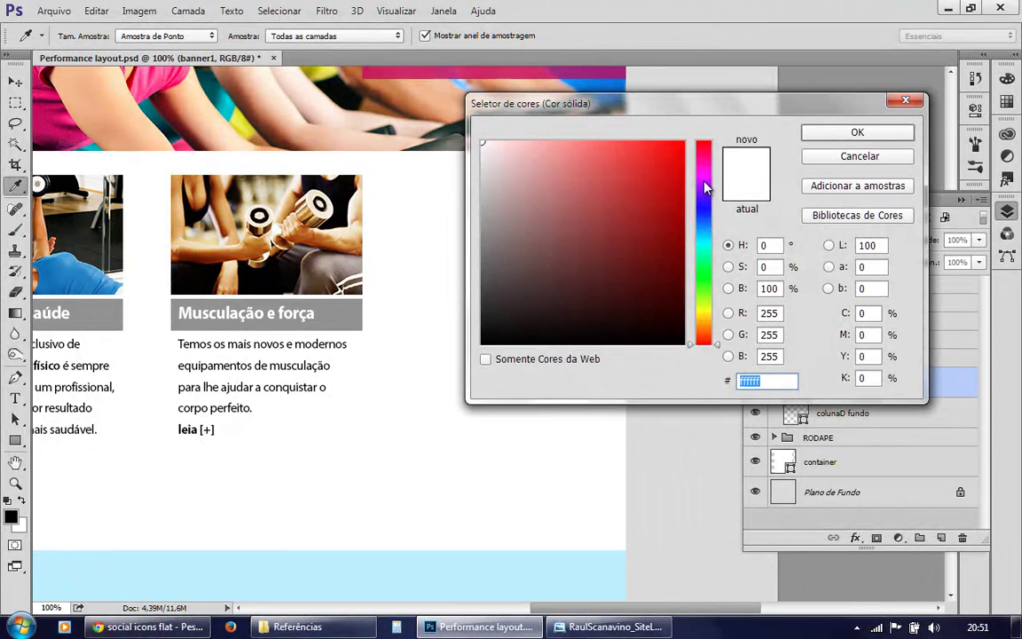
{"action": "left_click", "coordinate": [703, 180]}
{"action": "left_click_drag", "start_coordinate": [636, 144], "coordinate": [603, 135]}
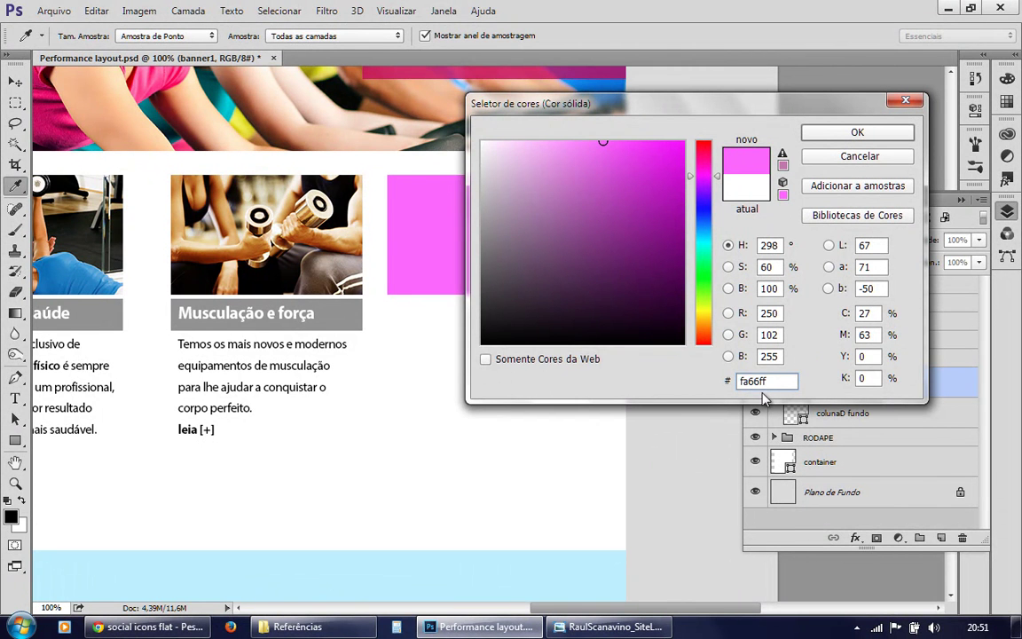
{"action": "left_click", "coordinate": [853, 133]}
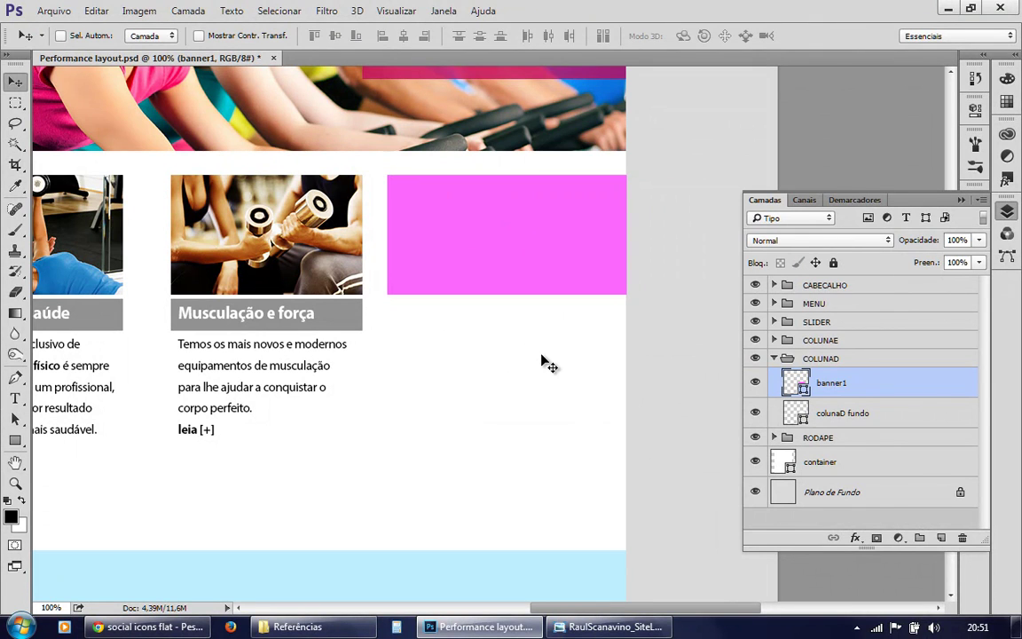
{"action": "left_click", "coordinate": [603, 627]}
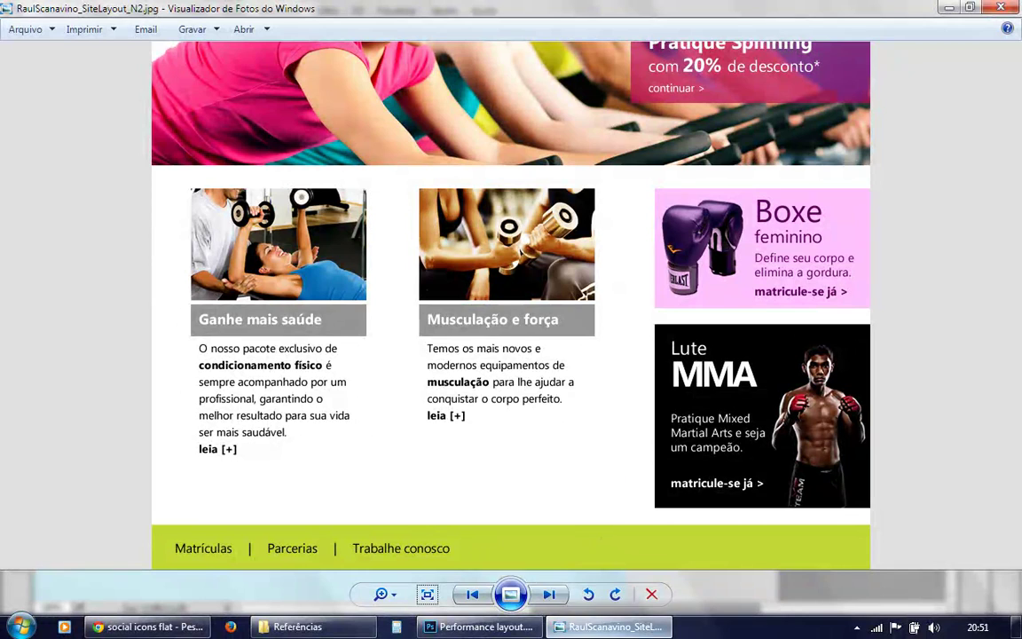
{"action": "left_click", "coordinate": [604, 626]}
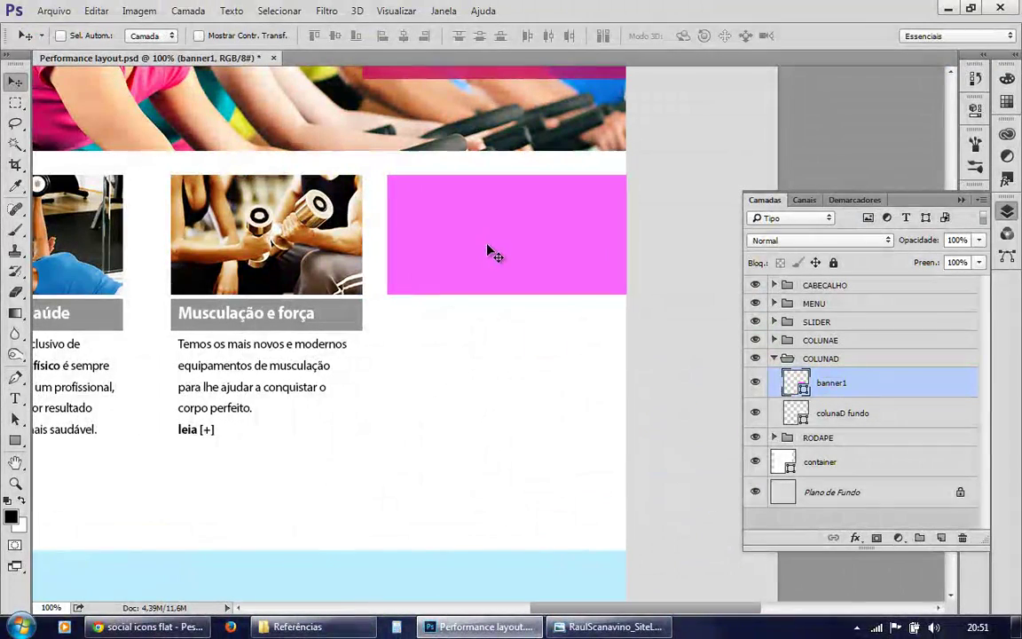
{"action": "left_click", "coordinate": [587, 627]}
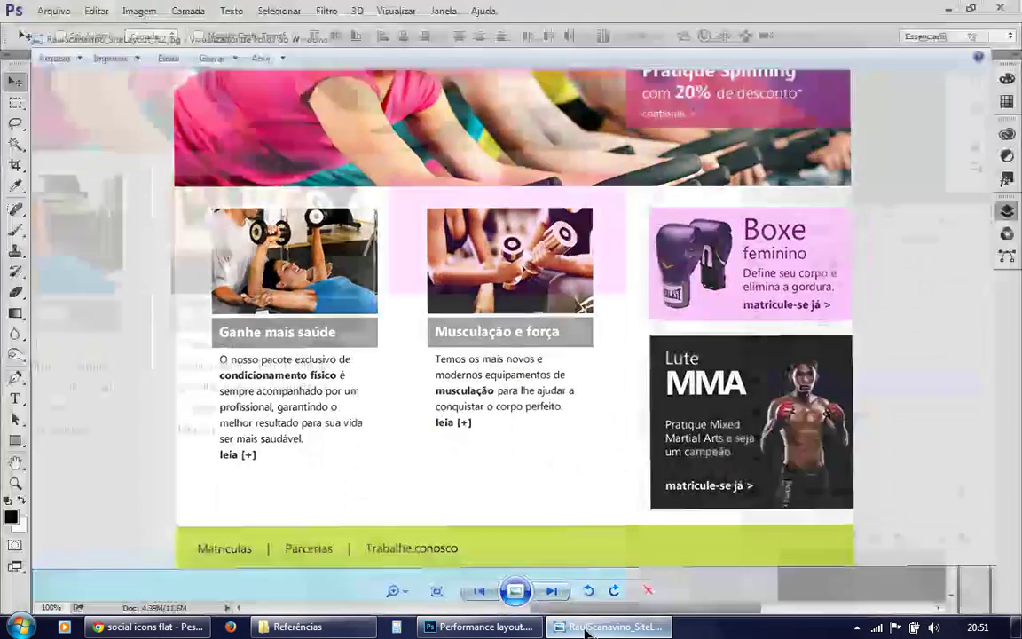
{"action": "left_click", "coordinate": [586, 627]}
{"action": "left_click_drag", "start_coordinate": [513, 268], "coordinate": [512, 270]}
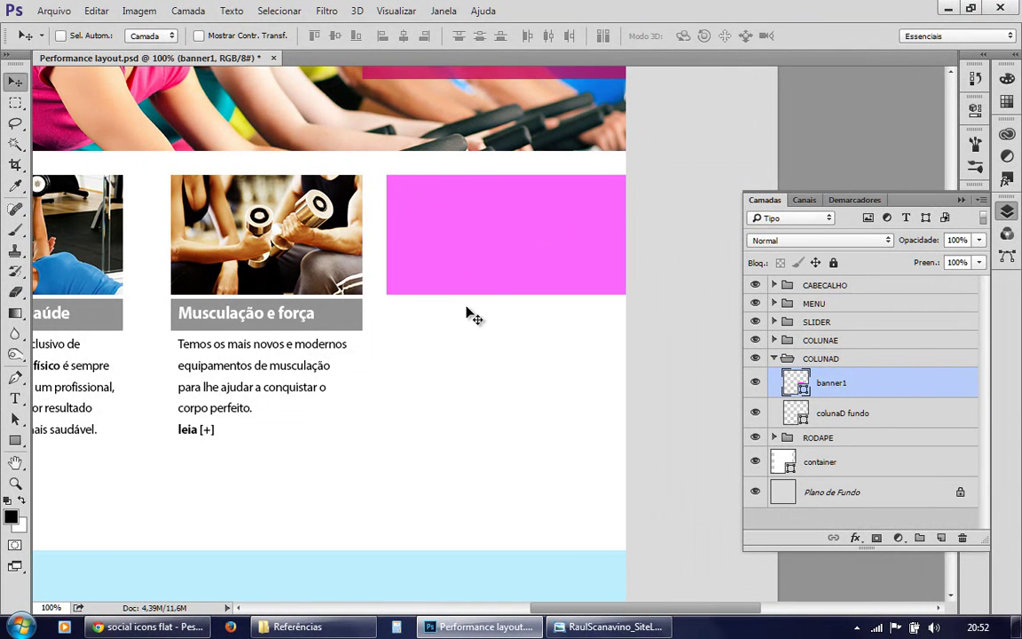
{"action": "left_click", "coordinate": [603, 627]}
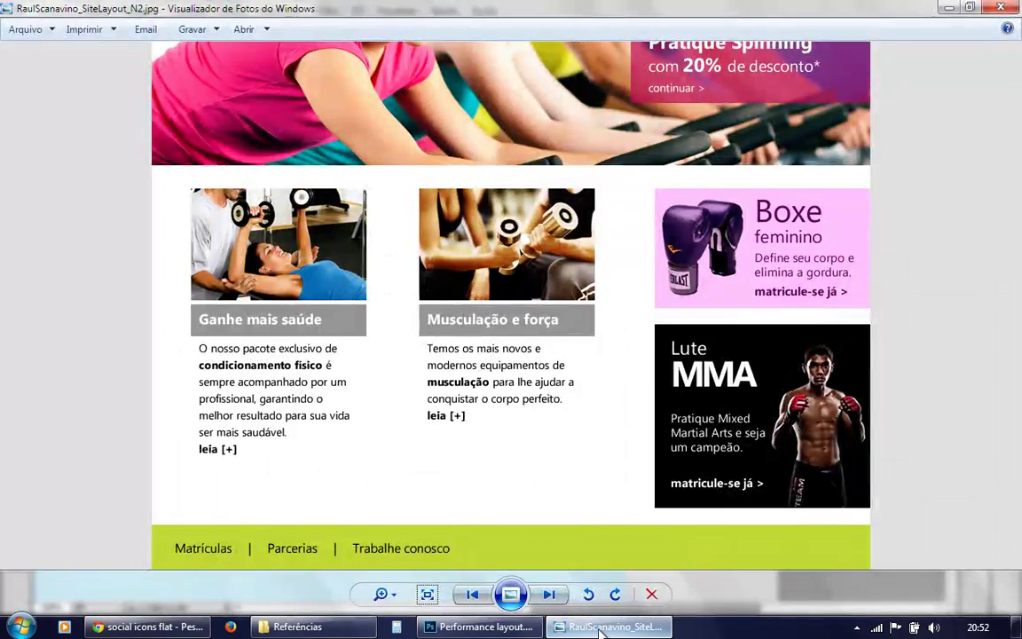
{"action": "left_click", "coordinate": [603, 627]}
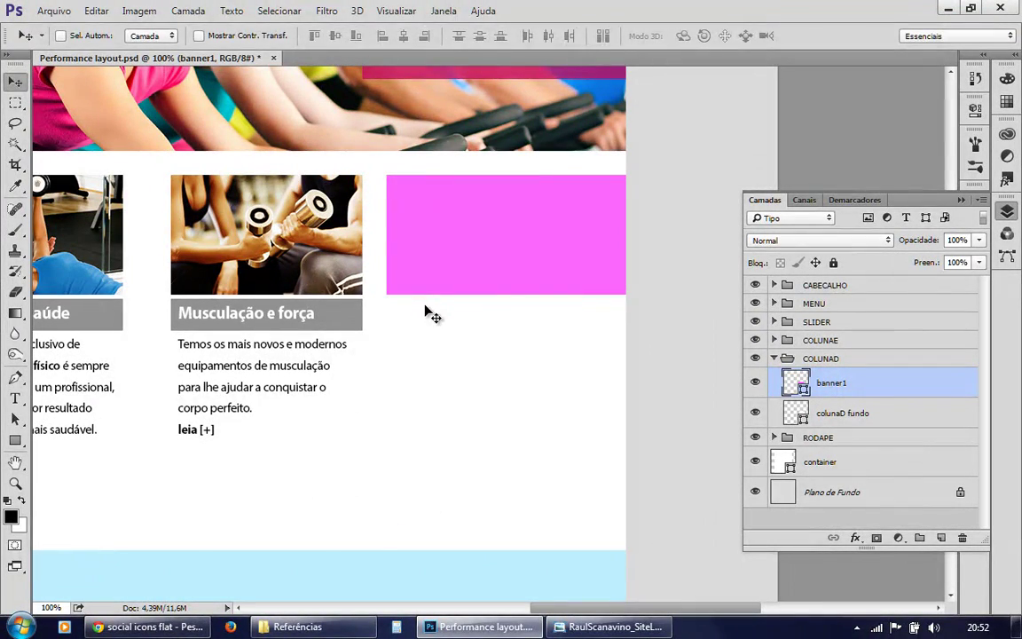
Free-transform the pink banner to a height of 160 px.
{"action": "key", "text": "ctrl+t"}
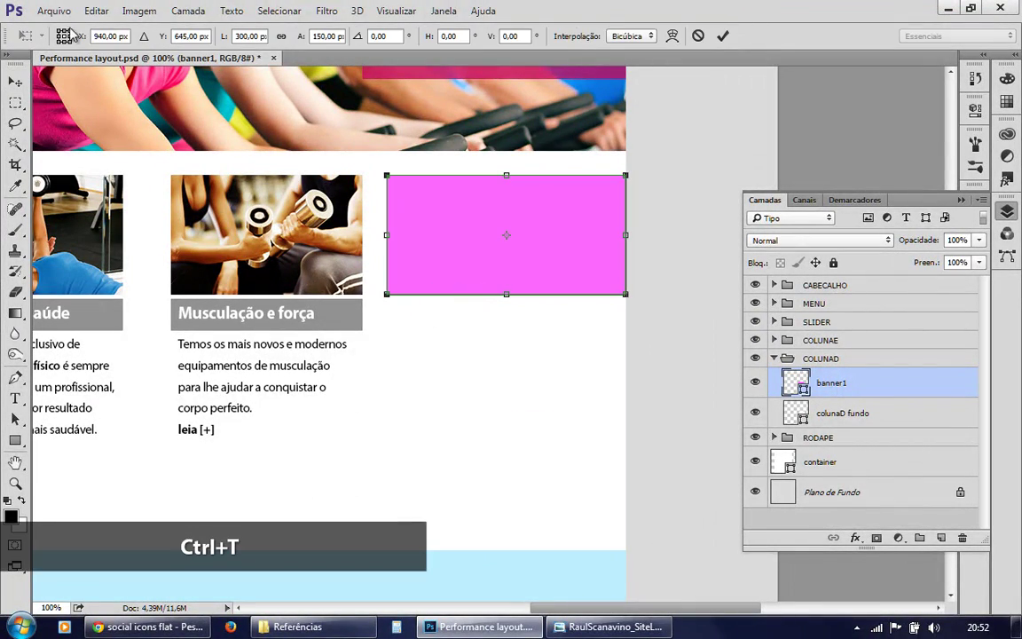
{"action": "left_click", "coordinate": [302, 37]}
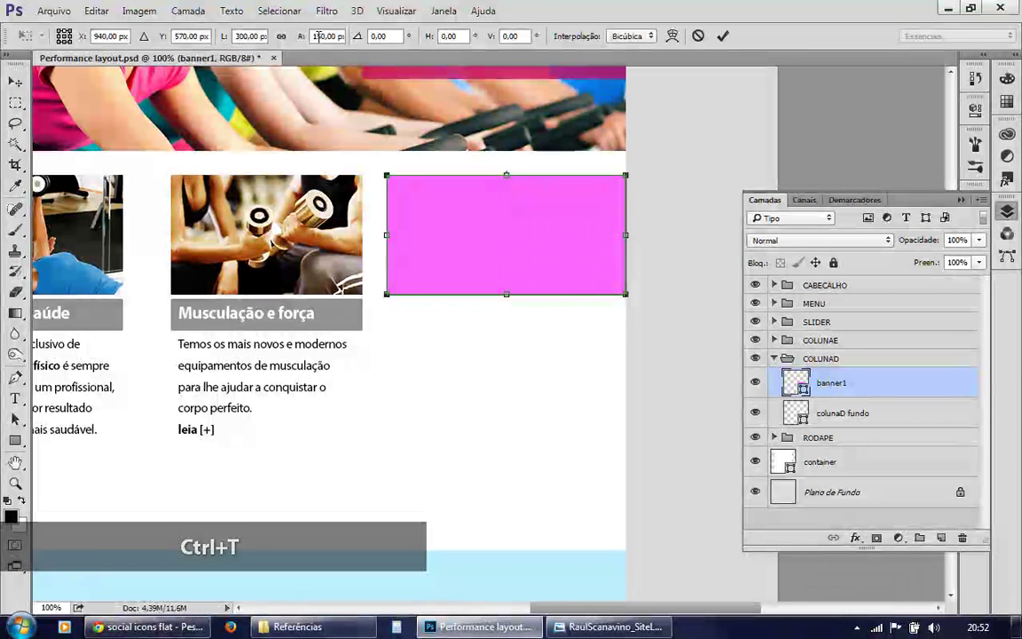
{"action": "type", "text": "1"}
{"action": "key", "text": "shift+Up"}
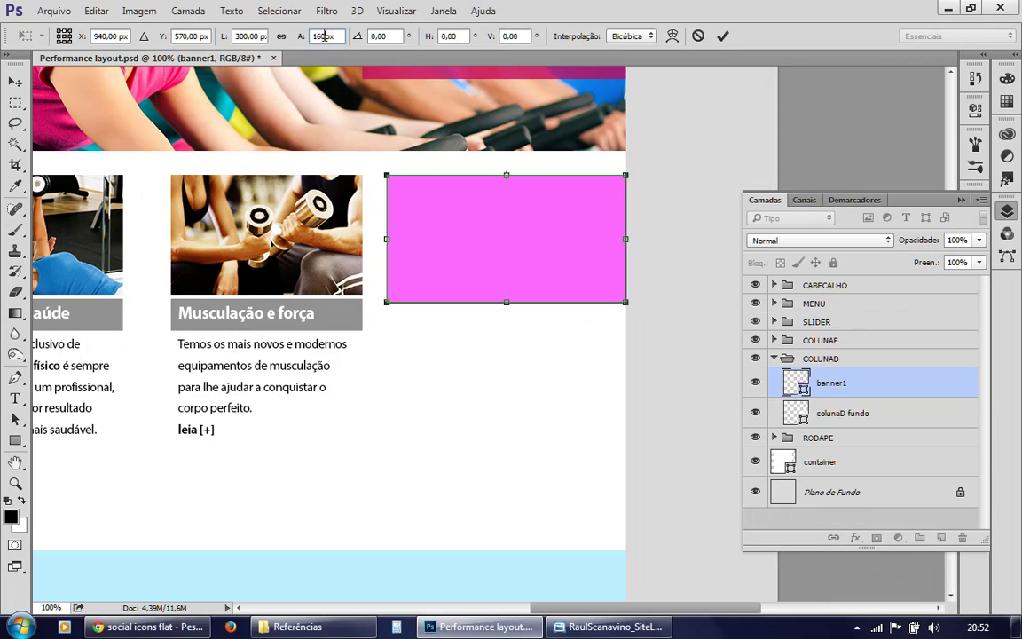
{"action": "left_click", "coordinate": [642, 630]}
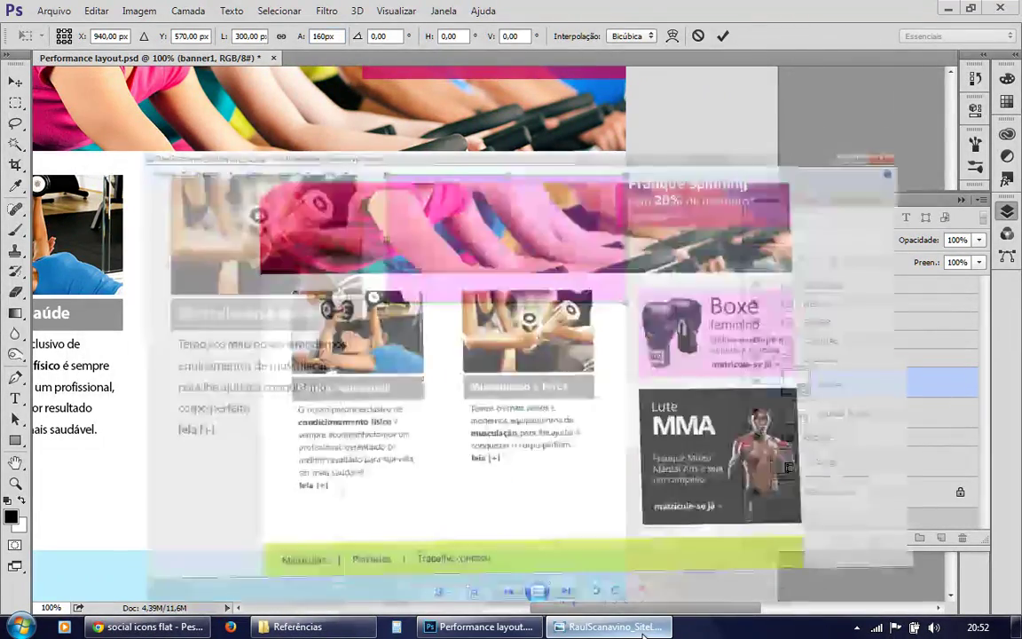
{"action": "left_click", "coordinate": [621, 627]}
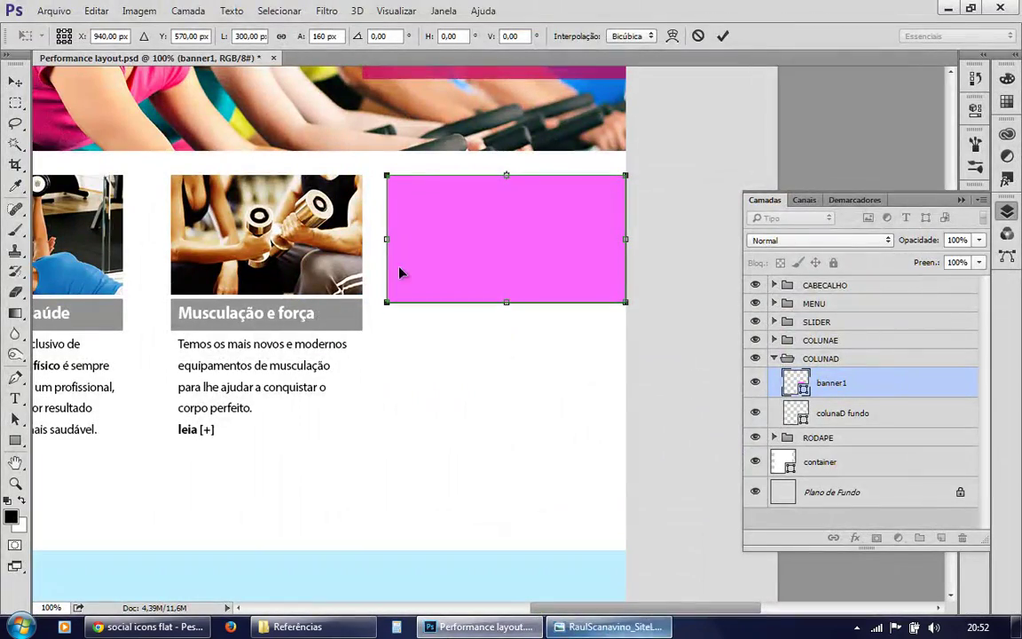
Set the banner width to 280 px and commit the transform.
{"action": "left_click_drag", "start_coordinate": [547, 608], "coordinate": [510, 609]}
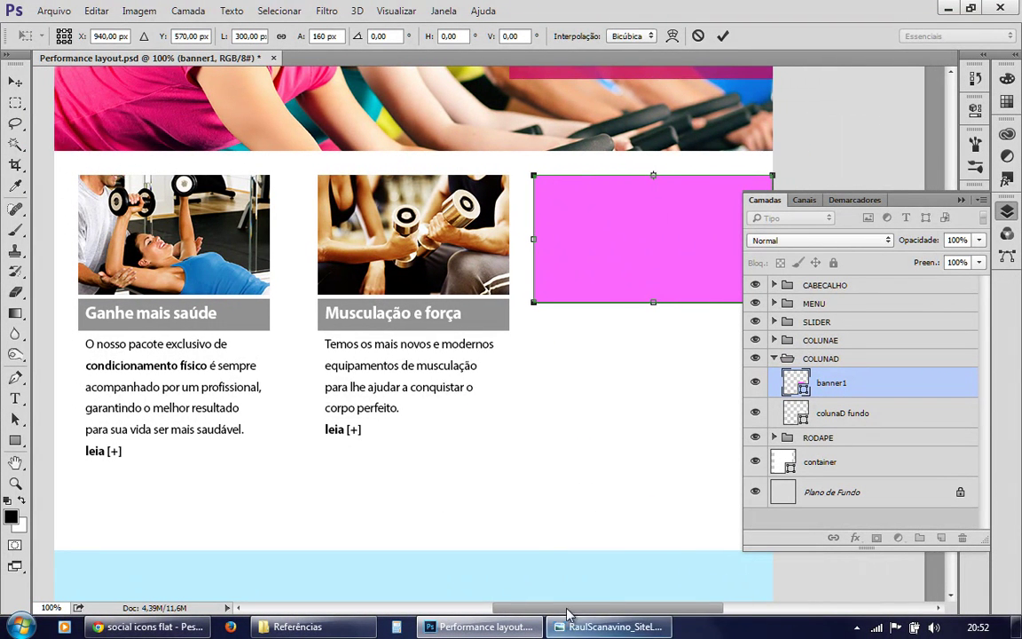
{"action": "scroll", "coordinate": [414, 170], "scroll_direction": "right", "scroll_amount": 5}
{"action": "left_click_drag", "start_coordinate": [443, 236], "coordinate": [457, 237]}
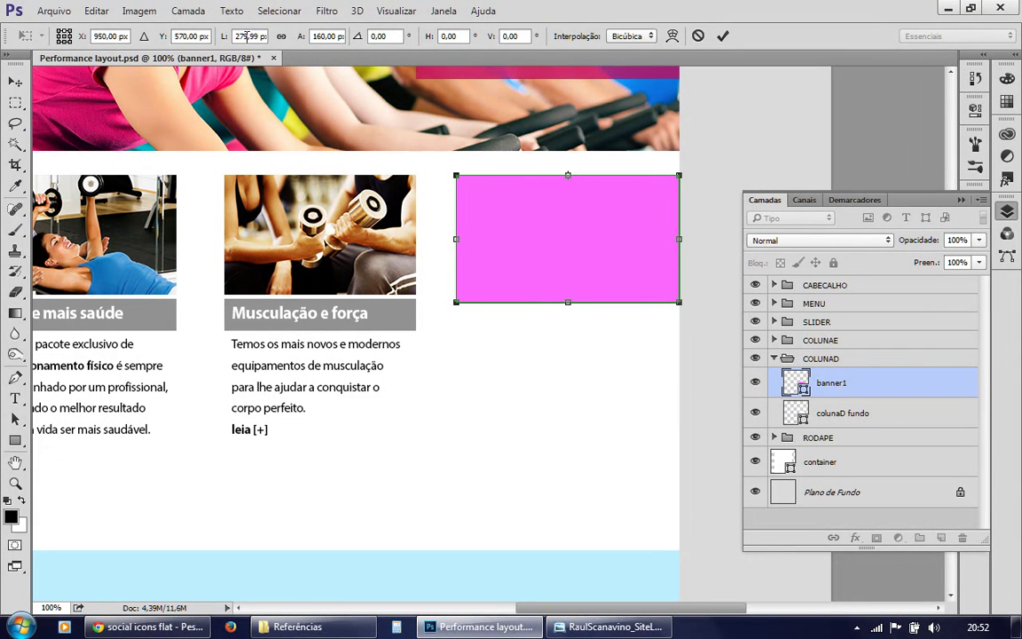
{"action": "type", "text": "280px"}
{"action": "key", "text": "Return"}
{"action": "left_click", "coordinate": [631, 628]}
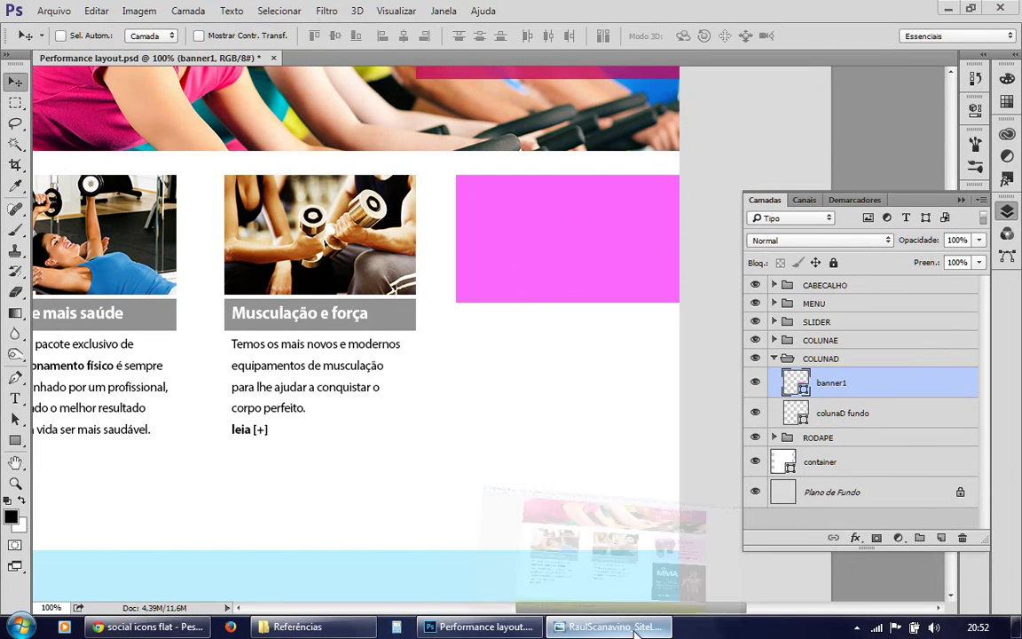
Refill banner1 with the paler pink fca8ff and compare it with the reference layout.
{"action": "left_click", "coordinate": [634, 628]}
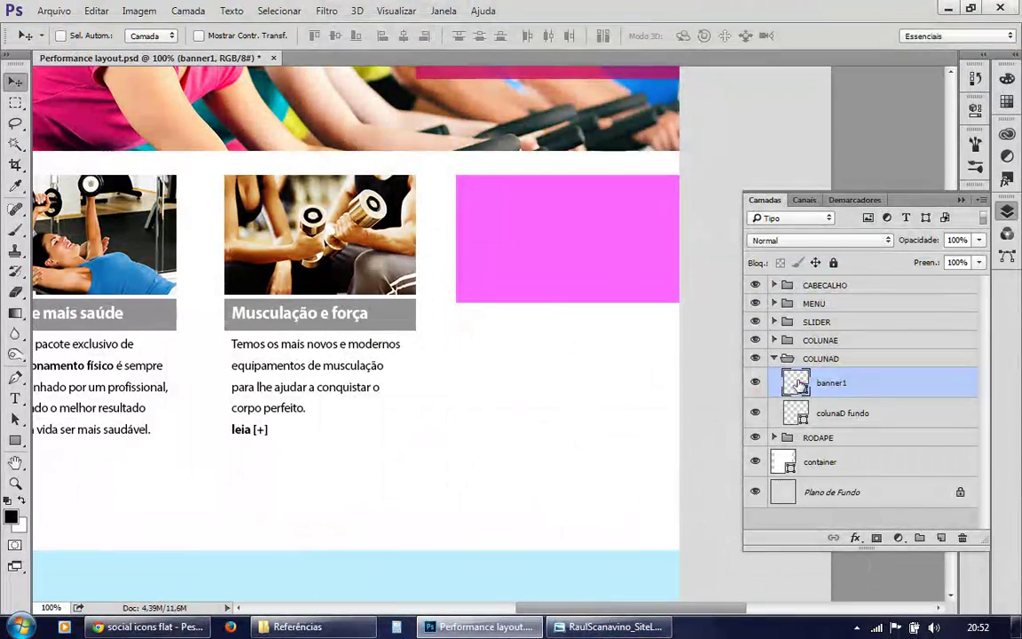
{"action": "double_click", "coordinate": [794, 383]}
{"action": "left_click_drag", "start_coordinate": [570, 139], "coordinate": [551, 138]}
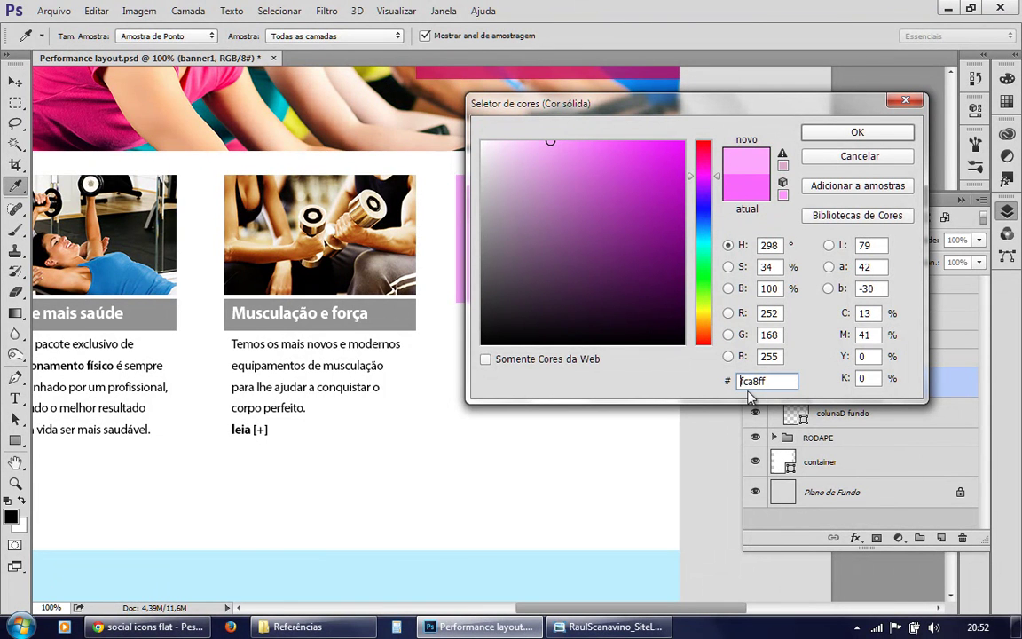
{"action": "left_click", "coordinate": [825, 133]}
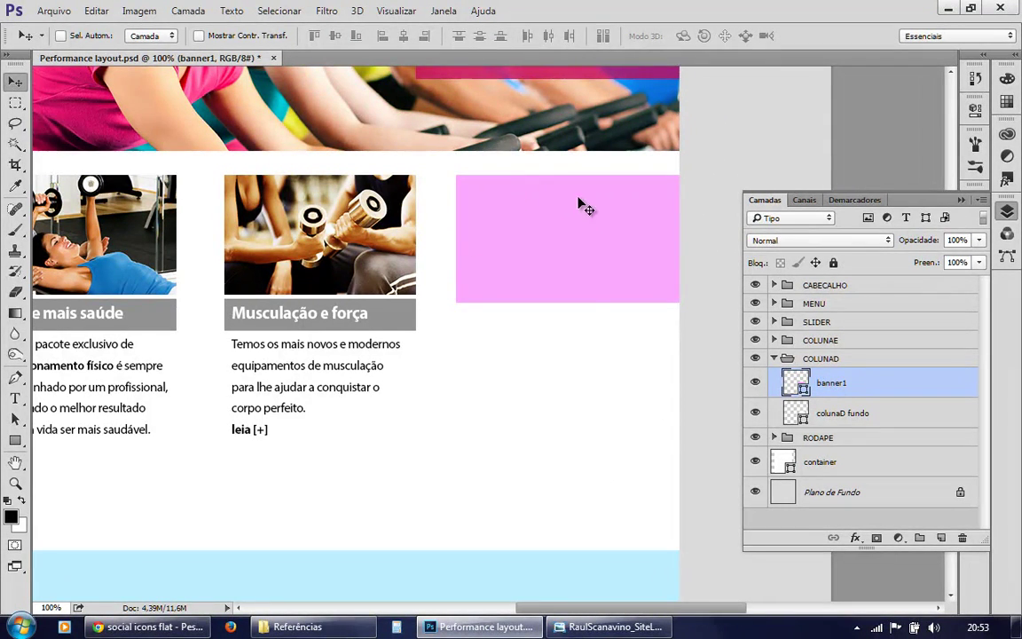
{"action": "left_click", "coordinate": [589, 626]}
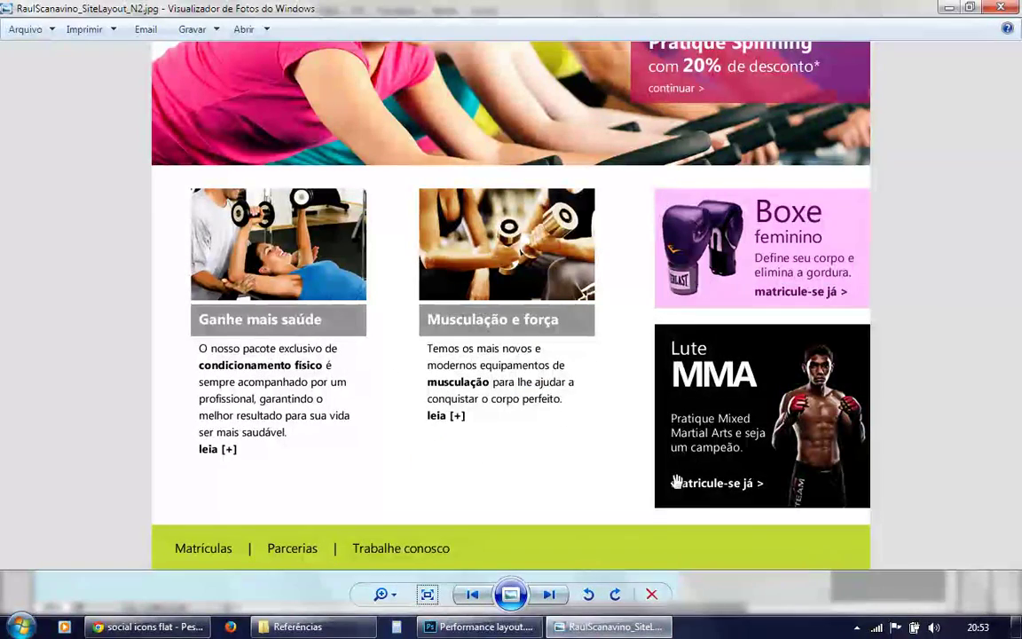
{"action": "left_click", "coordinate": [645, 627]}
Place the luva boxe.jpg glove photo as a linked image.
{"action": "left_click", "coordinate": [53, 11]}
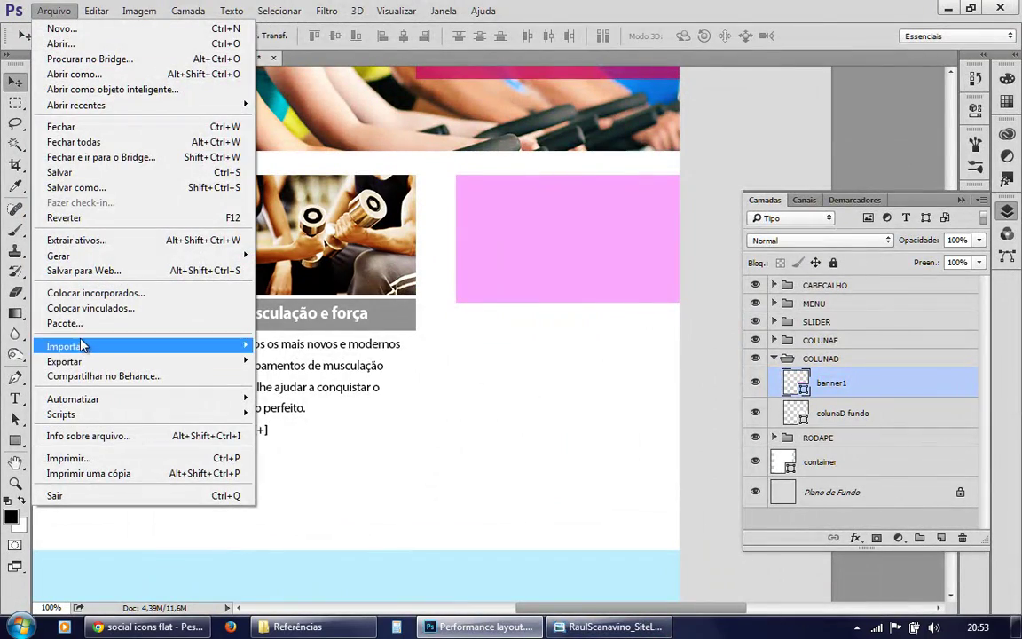
{"action": "left_click", "coordinate": [89, 307]}
{"action": "left_click", "coordinate": [559, 217]}
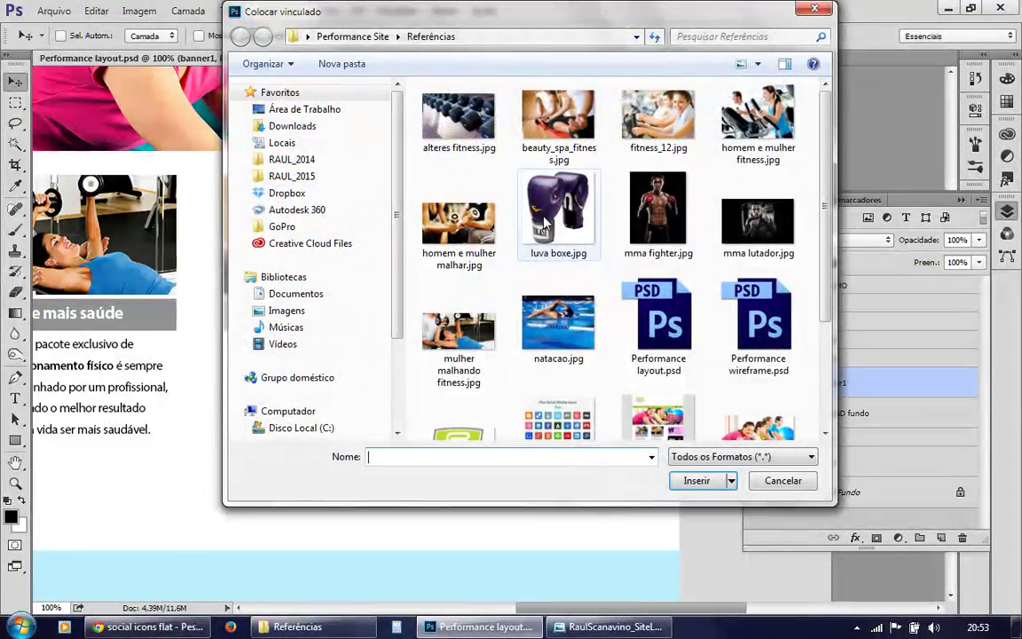
{"action": "left_click", "coordinate": [714, 480]}
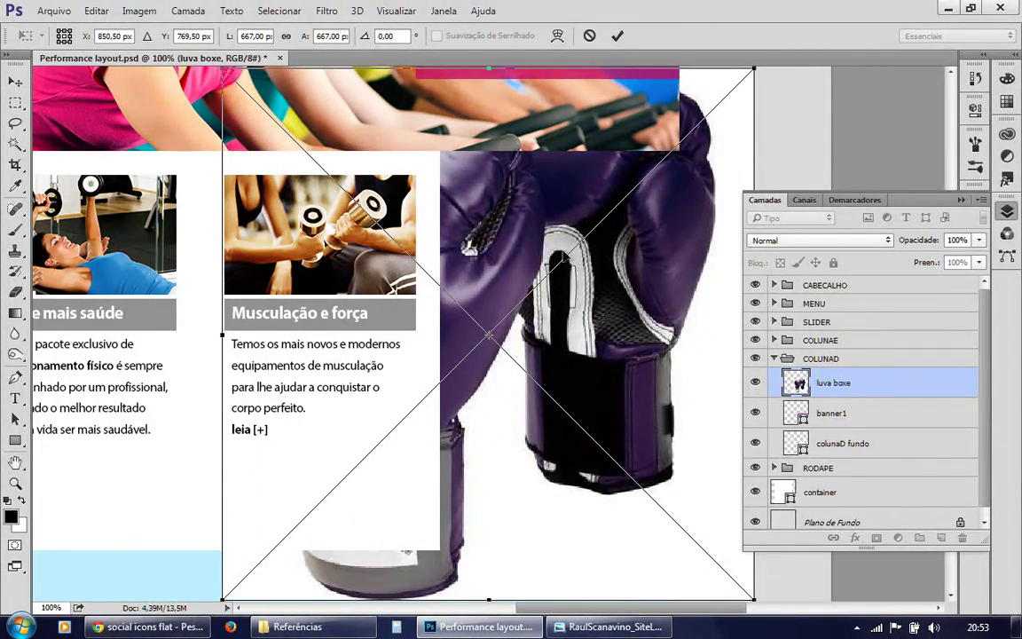
Scale the glove proportionally to 130 × 130 px inside the pink banner.
{"action": "left_click", "coordinate": [286, 35]}
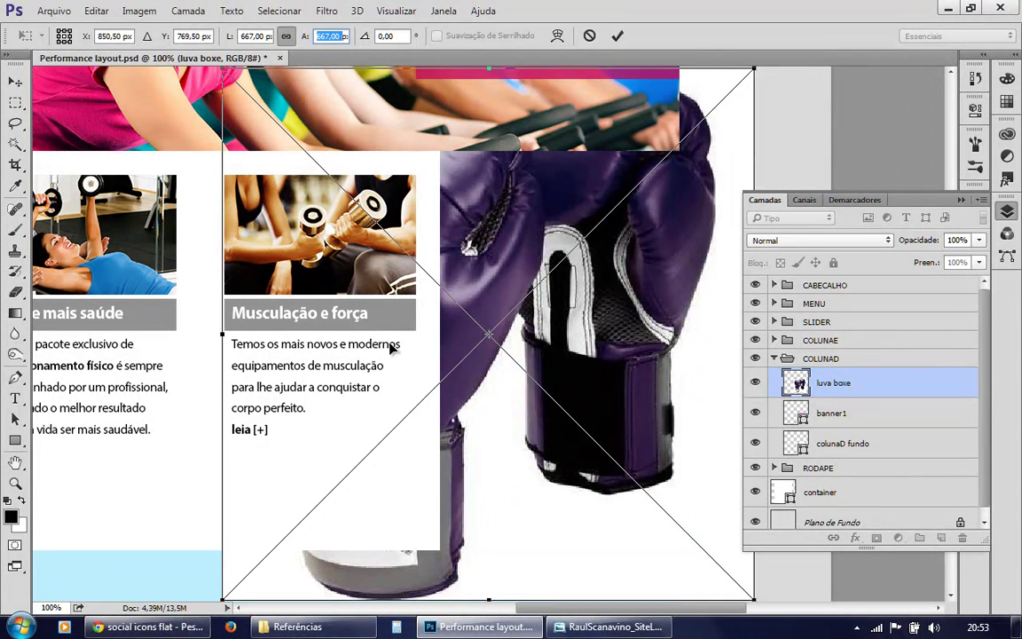
{"action": "type", "text": "1"}
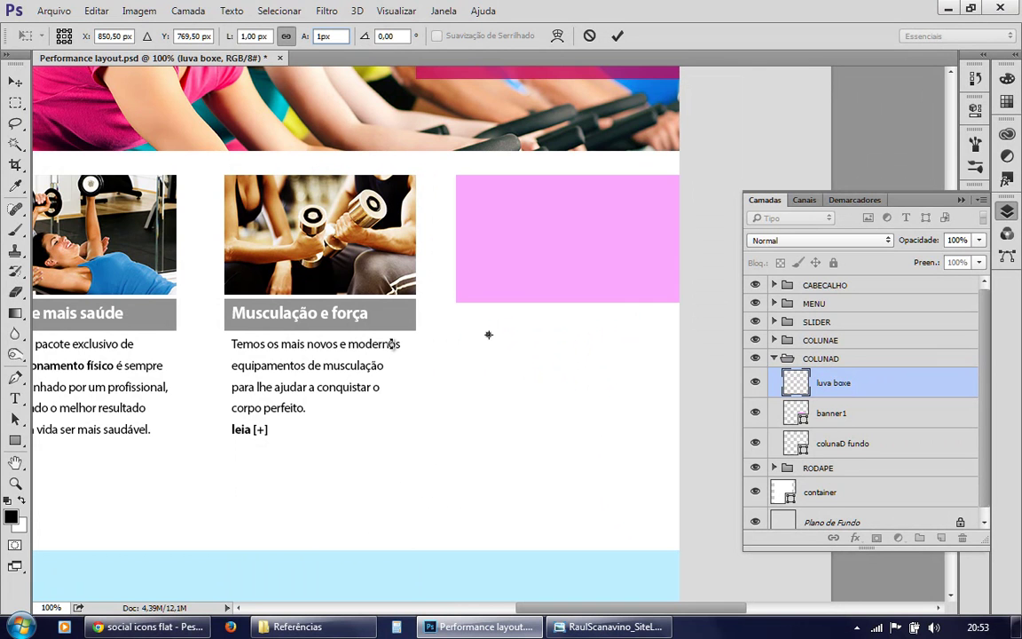
{"action": "type", "text": "60"}
{"action": "left_click_drag", "start_coordinate": [501, 382], "coordinate": [534, 285]}
{"action": "left_click", "coordinate": [333, 37]}
{"action": "type", "text": "120"}
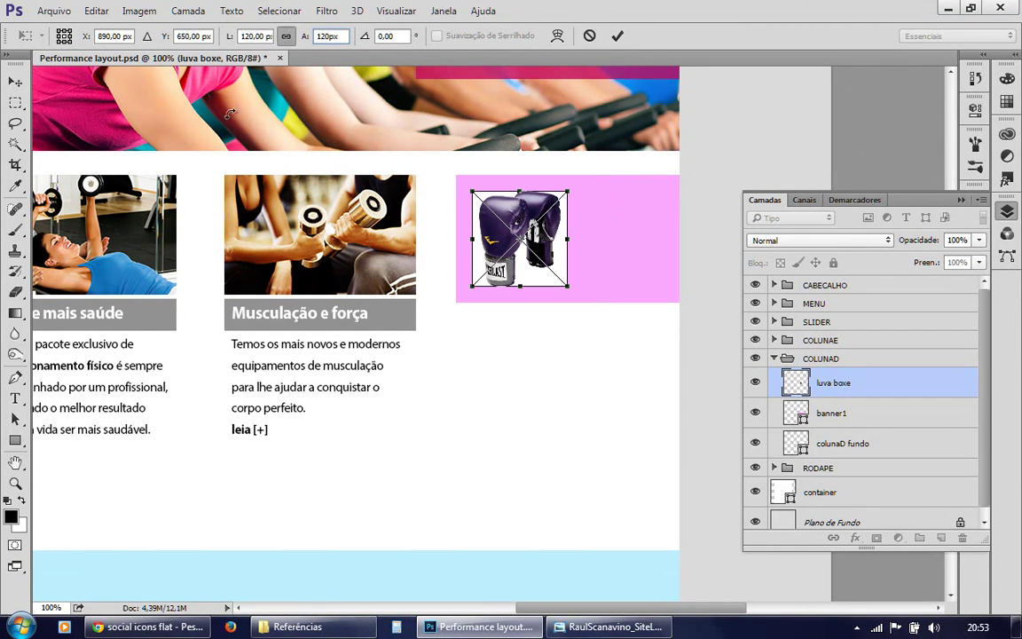
{"action": "key", "text": "Return"}
{"action": "key", "text": "Right"}
{"action": "type", "text": "3"}
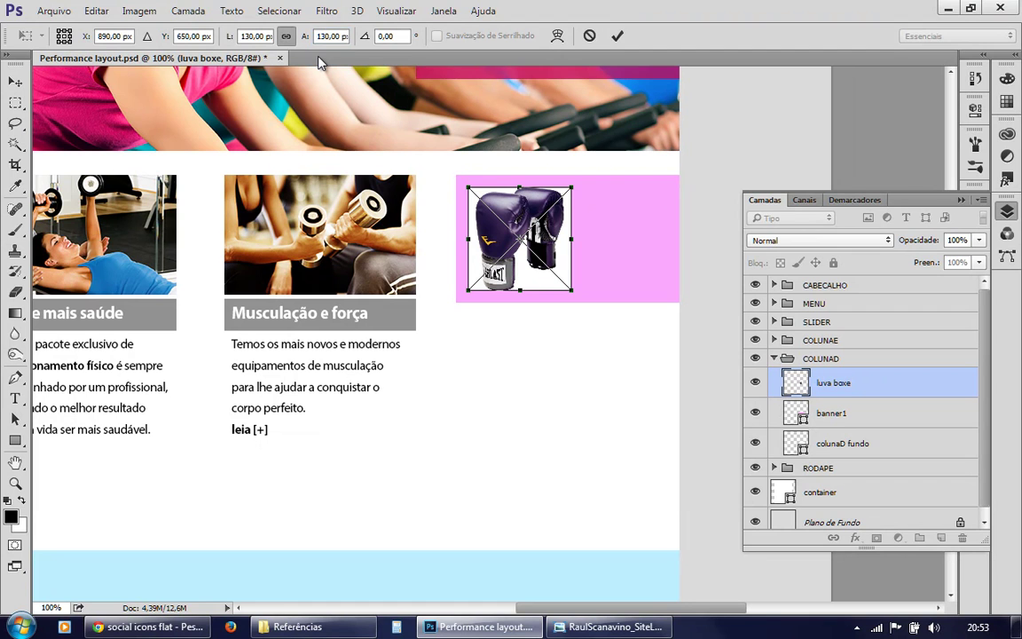
{"action": "key", "text": "Return"}
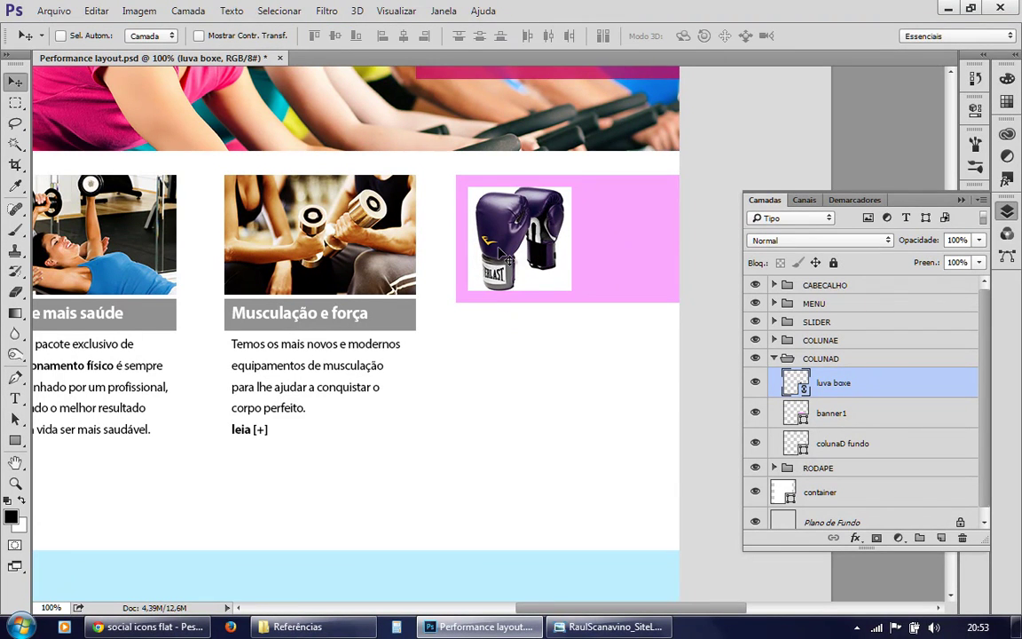
Move the glove to the banner's top-left corner and set its blend mode to Multiplicação.
{"action": "mouse_move", "coordinate": [529, 271]}
{"action": "left_mouse_down"}
{"action": "mouse_move", "coordinate": [511, 267]}
{"action": "mouse_move", "coordinate": [479, 293]}
{"action": "left_mouse_up"}
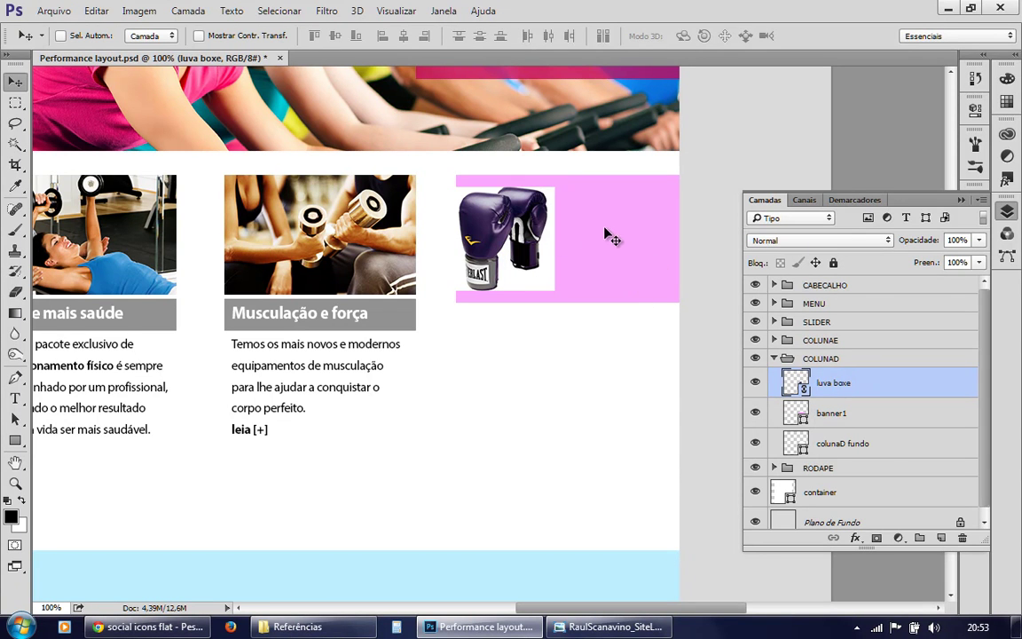
{"action": "left_click", "coordinate": [834, 240]}
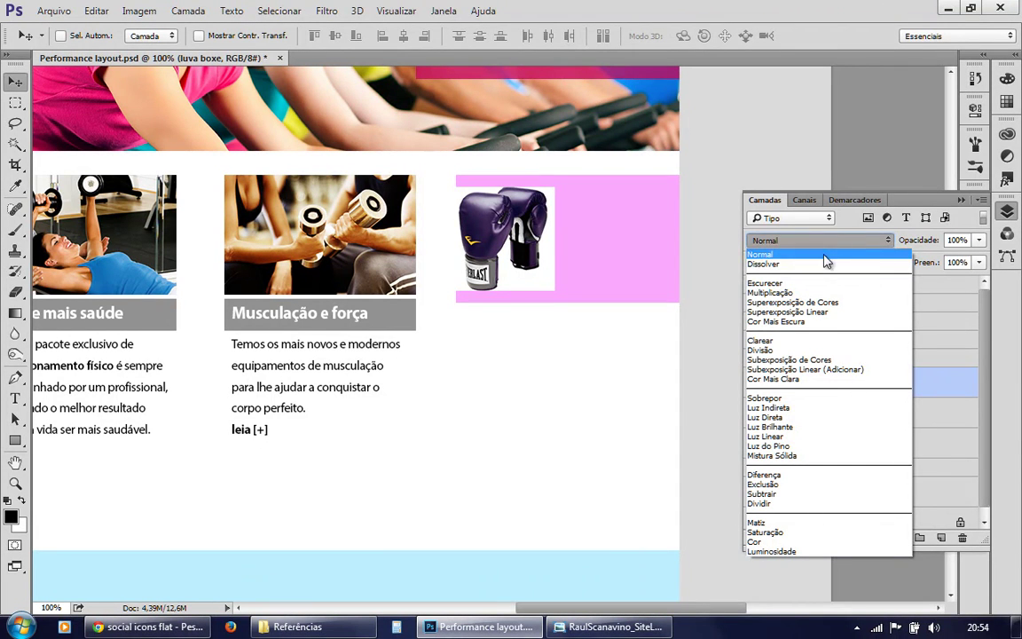
{"action": "left_click", "coordinate": [770, 292]}
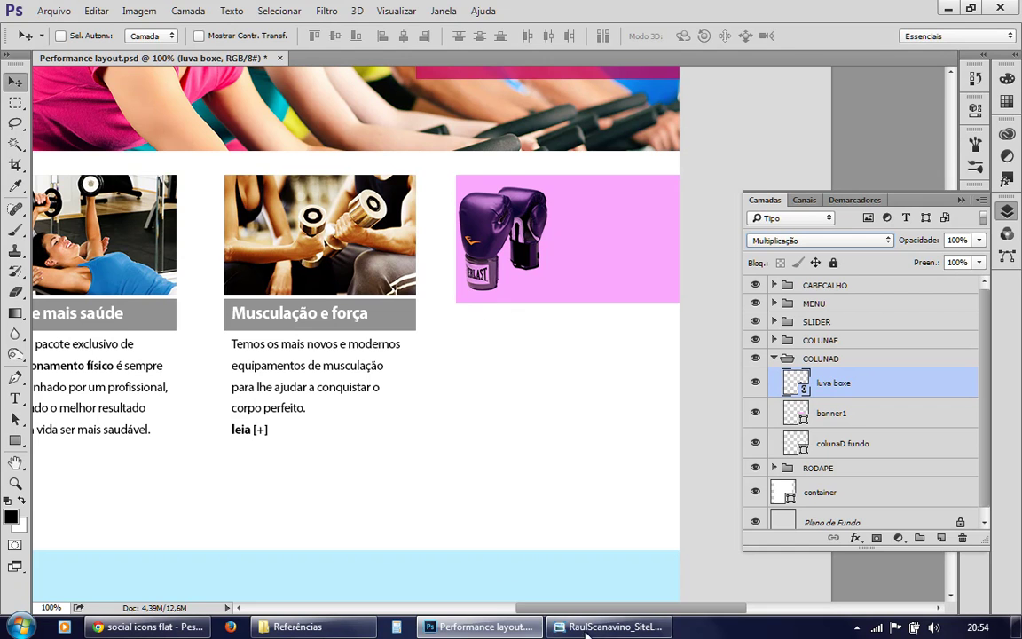
{"action": "left_click", "coordinate": [612, 627]}
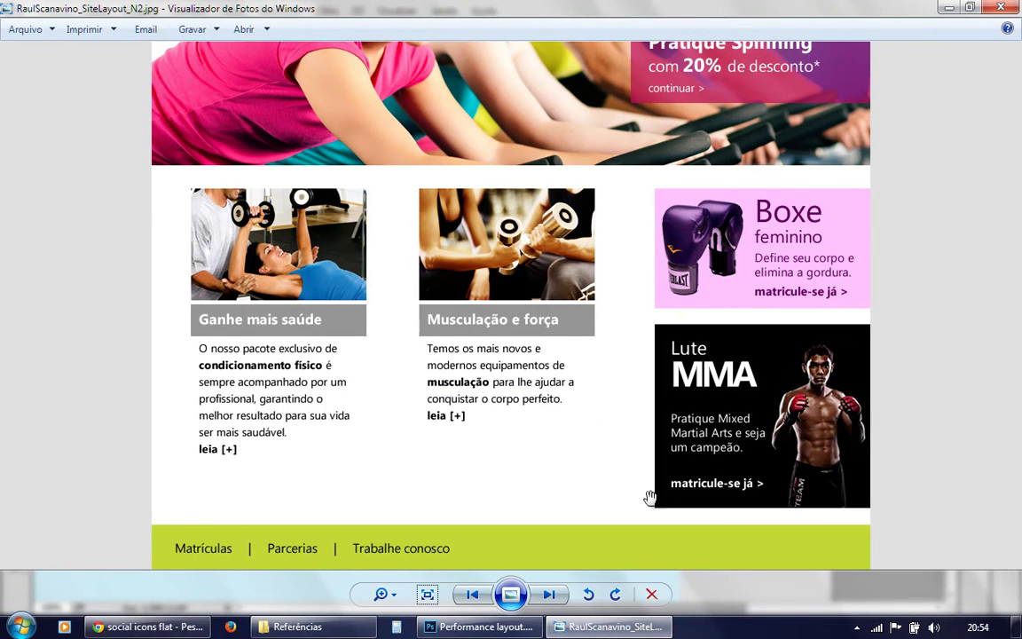
{"action": "left_click", "coordinate": [621, 626]}
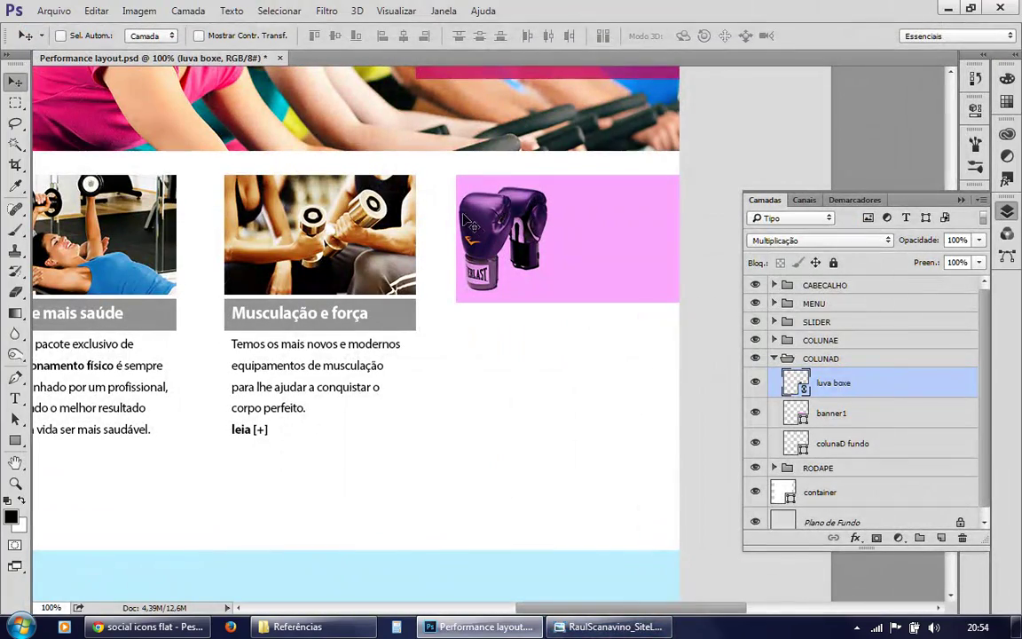
{"action": "left_click", "coordinate": [612, 626]}
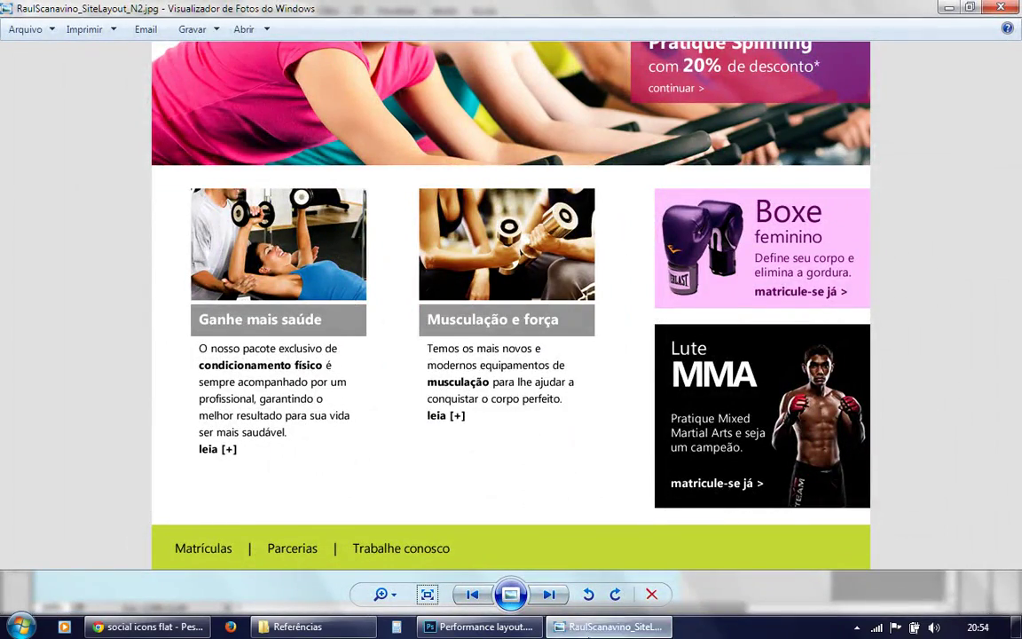
{"action": "left_click", "coordinate": [612, 626]}
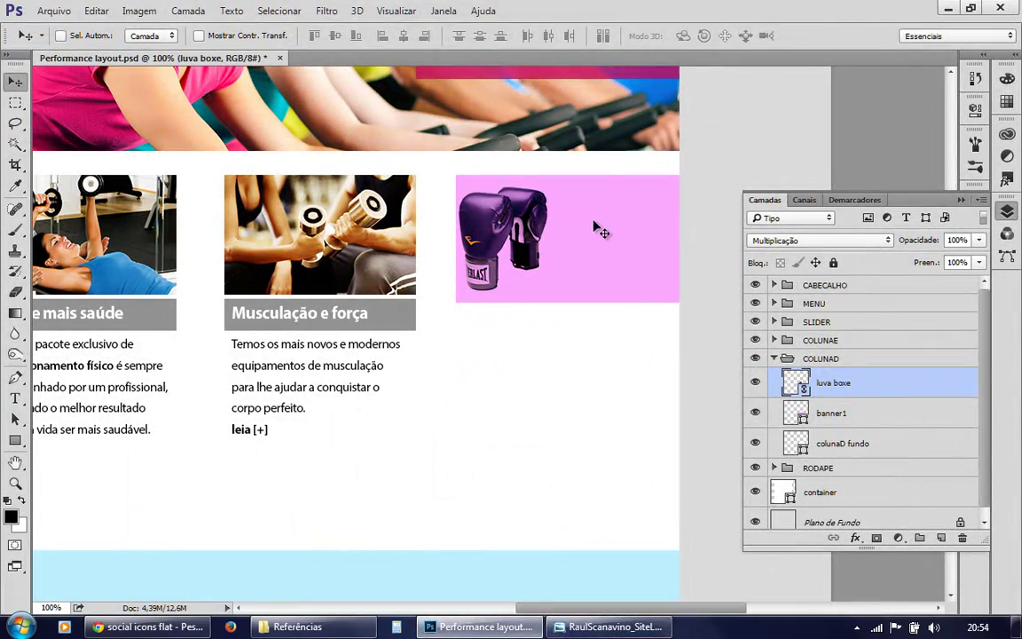
{"action": "left_click", "coordinate": [612, 626]}
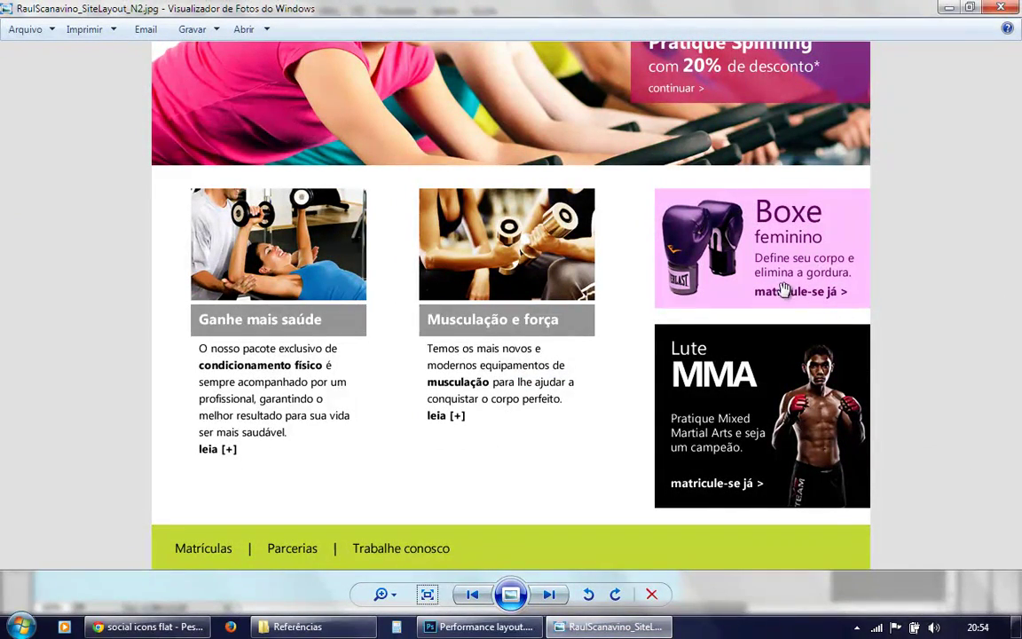
{"action": "key", "text": "alt+Tab"}
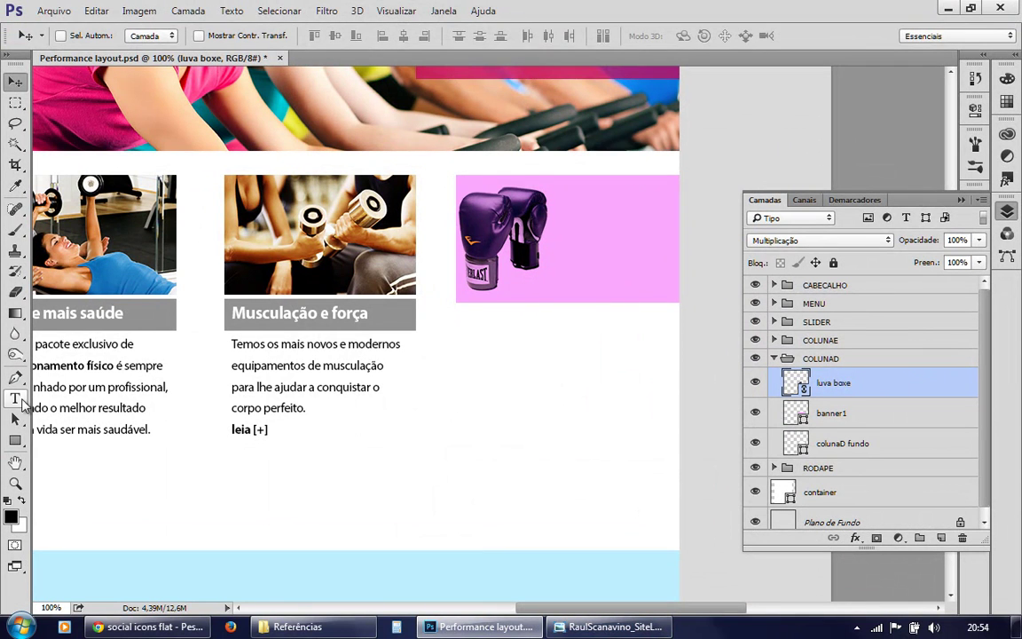
Type the heading 'Boxe feminino' inside the pink banner.
{"action": "left_click", "coordinate": [15, 398]}
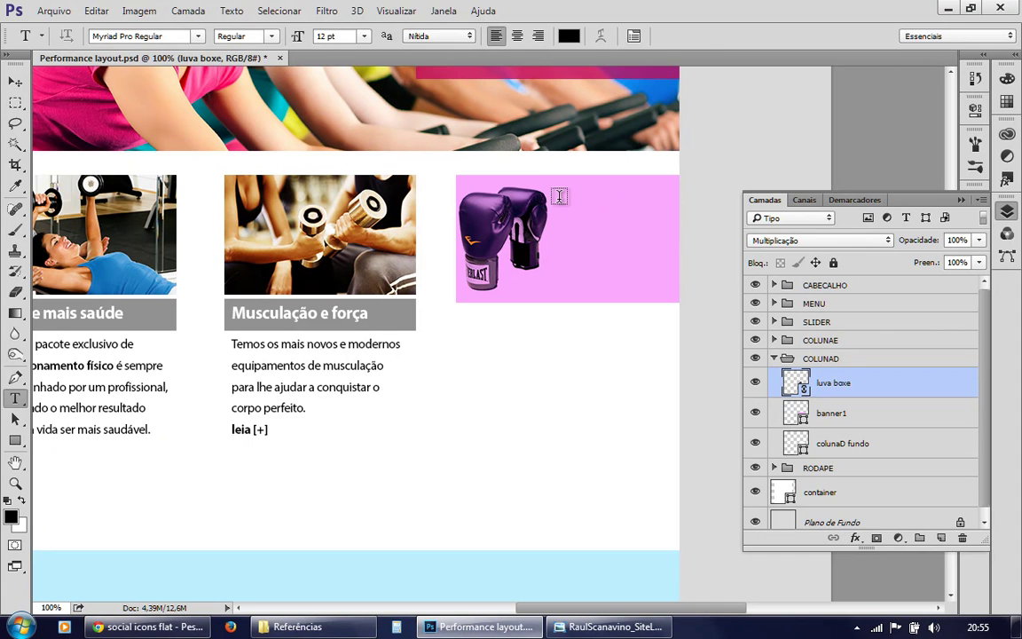
{"action": "left_click", "coordinate": [502, 177]}
{"action": "type", "text": "Bos"}
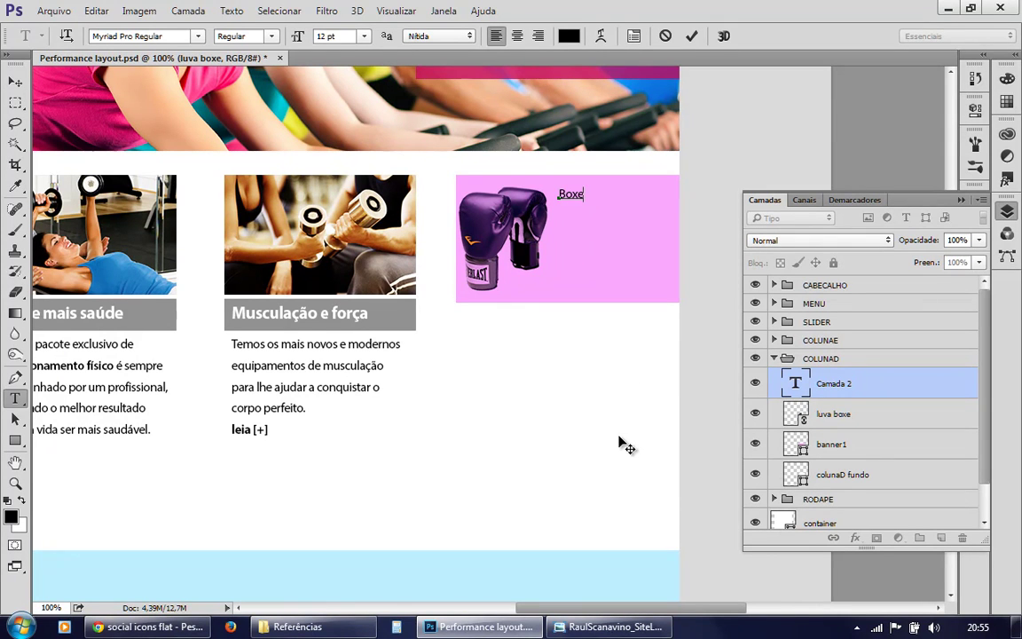
{"action": "key", "text": "Delete"}
{"action": "key", "text": "Delete"}
{"action": "key", "text": "Delete"}
{"action": "type", "text": "Boxe"}
{"action": "type", "text": "fem."}
{"action": "type", "text": "o"}
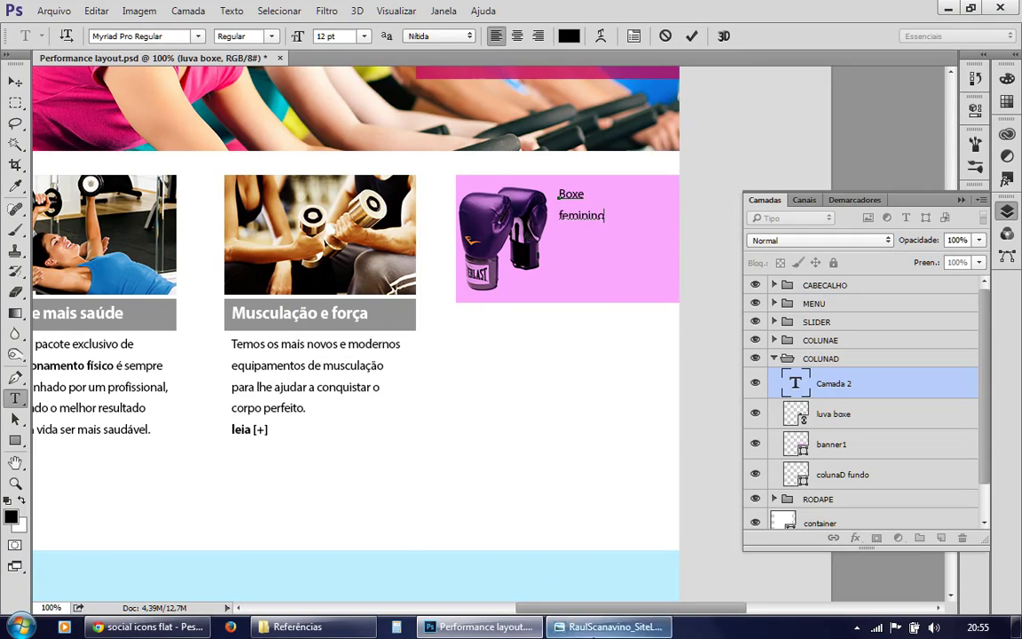
Add 'Define seu corpo e elimina a gordura.' and 'matricule-se já >' below the heading.
{"action": "left_click", "coordinate": [610, 626]}
{"action": "left_click", "coordinate": [479, 627]}
{"action": "type", "text": "Define"}
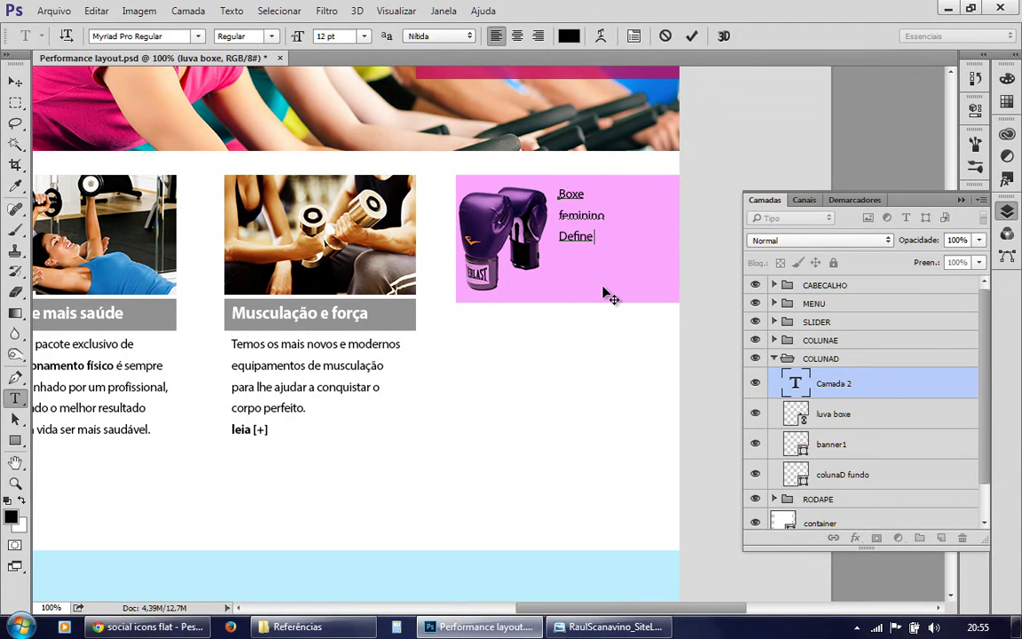
{"action": "type", "text": "seu ciro"}
{"action": "type", "text": "corpo"}
{"action": "type", "text": "e elim"}
{"action": "type", "text": "ina a gordura"}
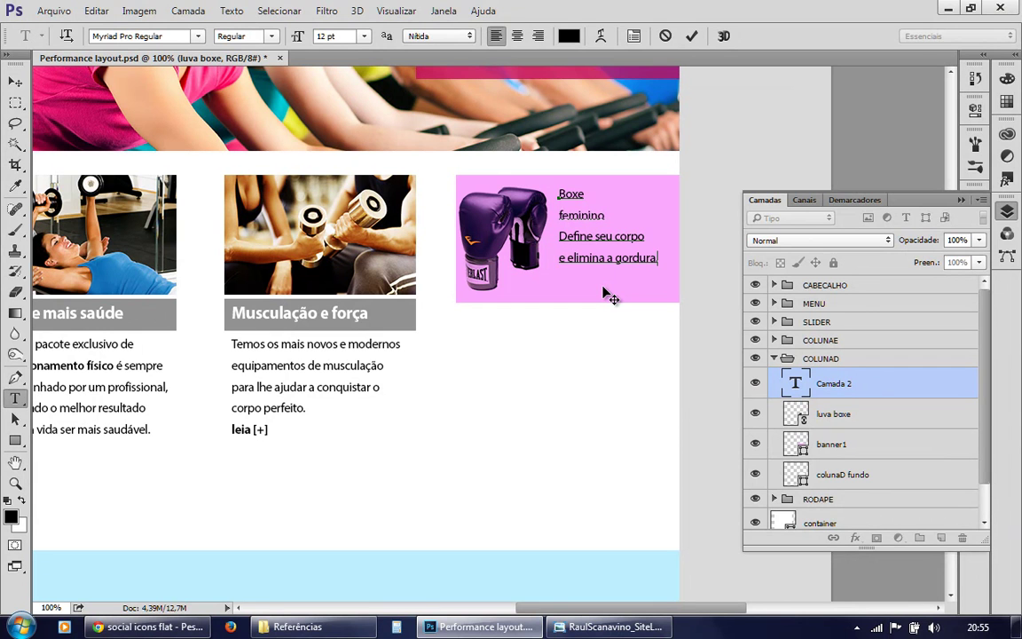
{"action": "type", "text": "matricule-se já"}
{"action": "type", "text": ">"}
Compare with the reference, select all the banner text, and show the Character panel instead of Layers.
{"action": "left_click", "coordinate": [645, 627]}
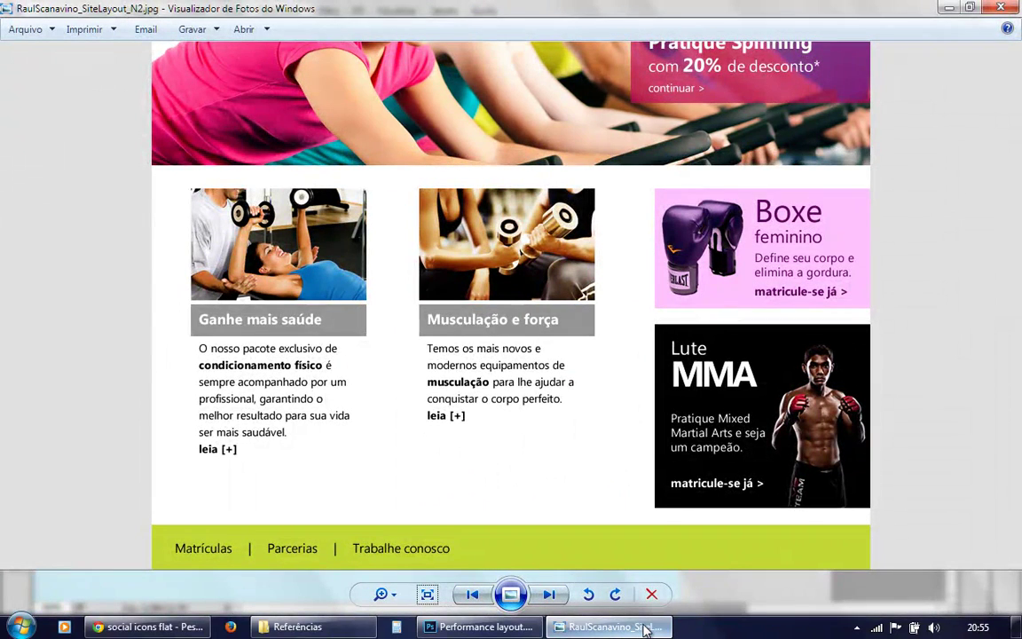
{"action": "left_click", "coordinate": [645, 627]}
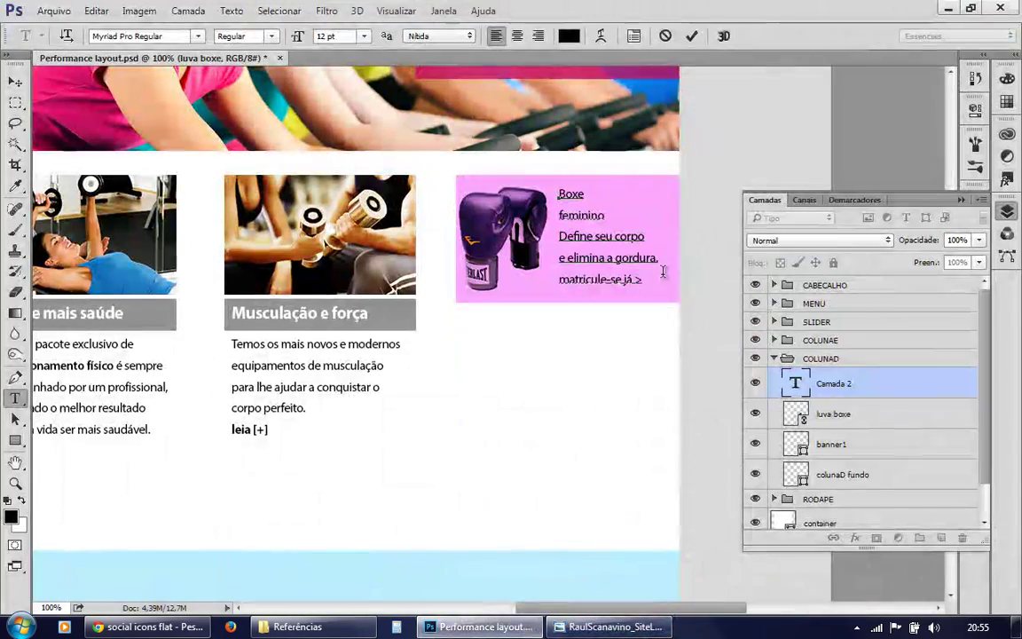
{"action": "left_click_drag", "start_coordinate": [649, 280], "coordinate": [556, 188]}
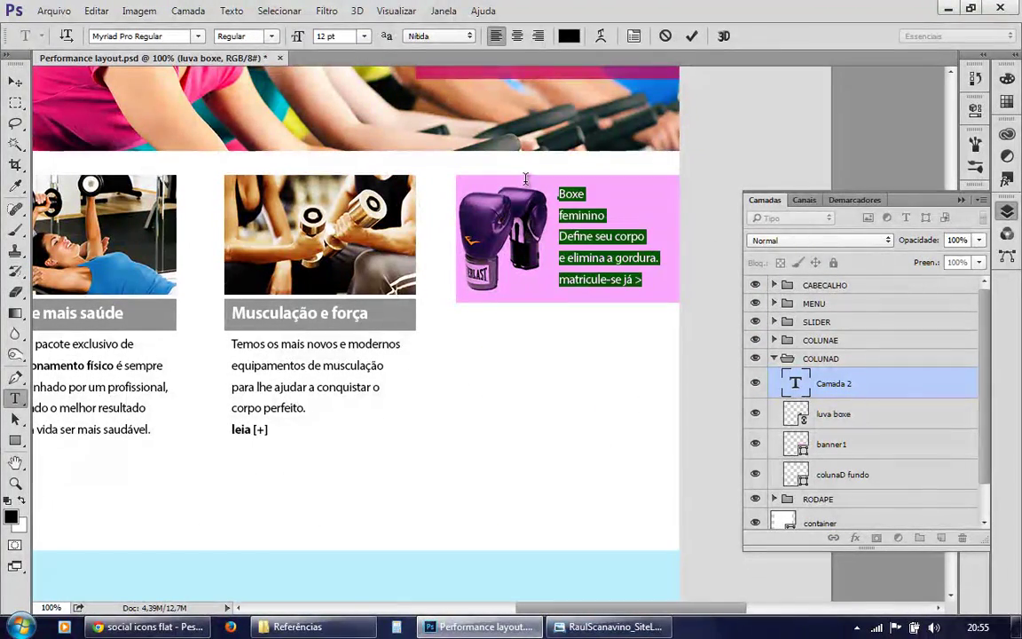
{"action": "left_click", "coordinate": [1007, 213]}
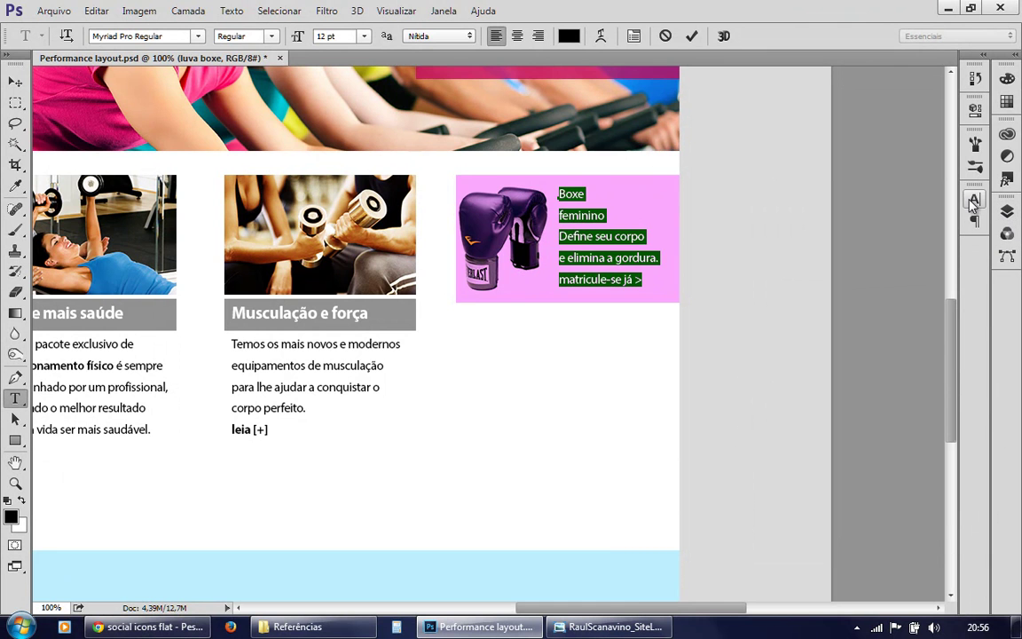
{"action": "left_click", "coordinate": [975, 200]}
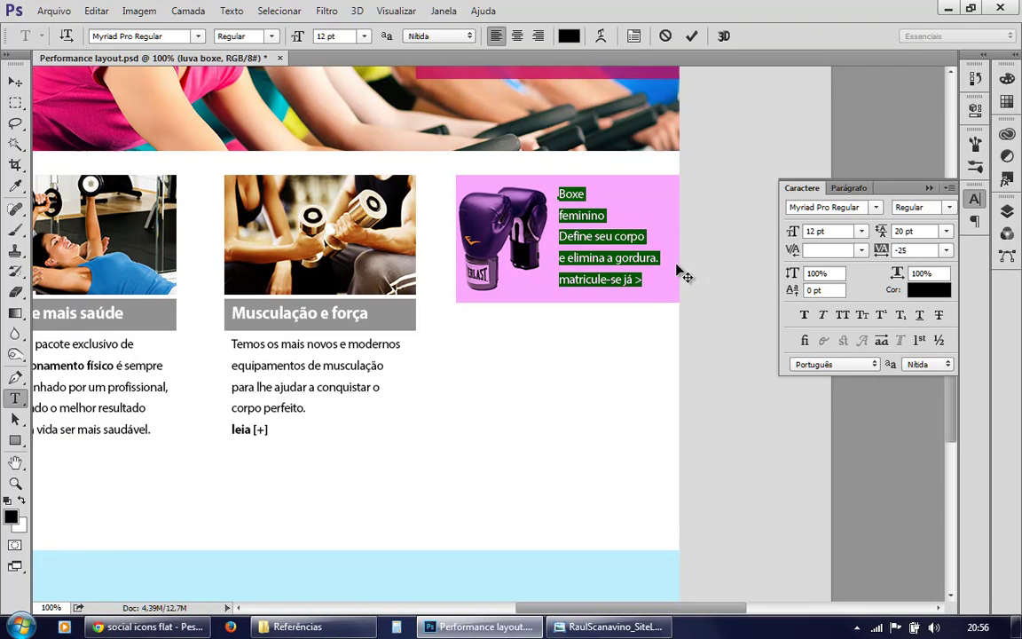
Select all five banner text lines and bring up the text colour picker.
{"action": "left_click", "coordinate": [588, 240]}
{"action": "left_click_drag", "start_coordinate": [558, 193], "coordinate": [642, 279]}
{"action": "left_click", "coordinate": [934, 291]}
{"action": "left_click_drag", "start_coordinate": [661, 103], "coordinate": [837, 115]}
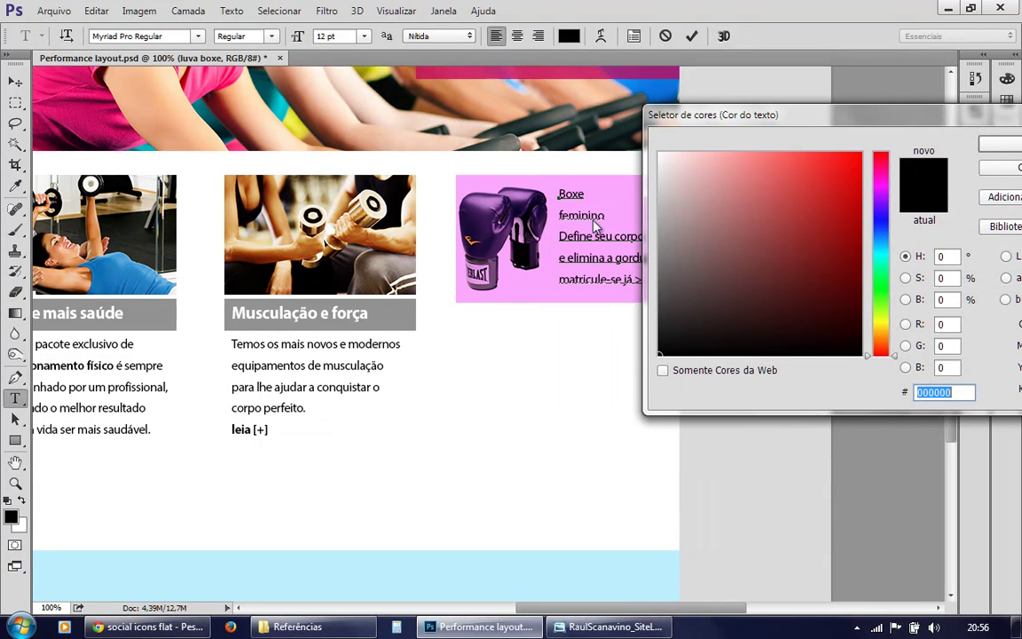
Eyedrop the glove's dark purple 3b1c54 as the text colour, then nudge the text slightly.
{"action": "left_click", "coordinate": [541, 218]}
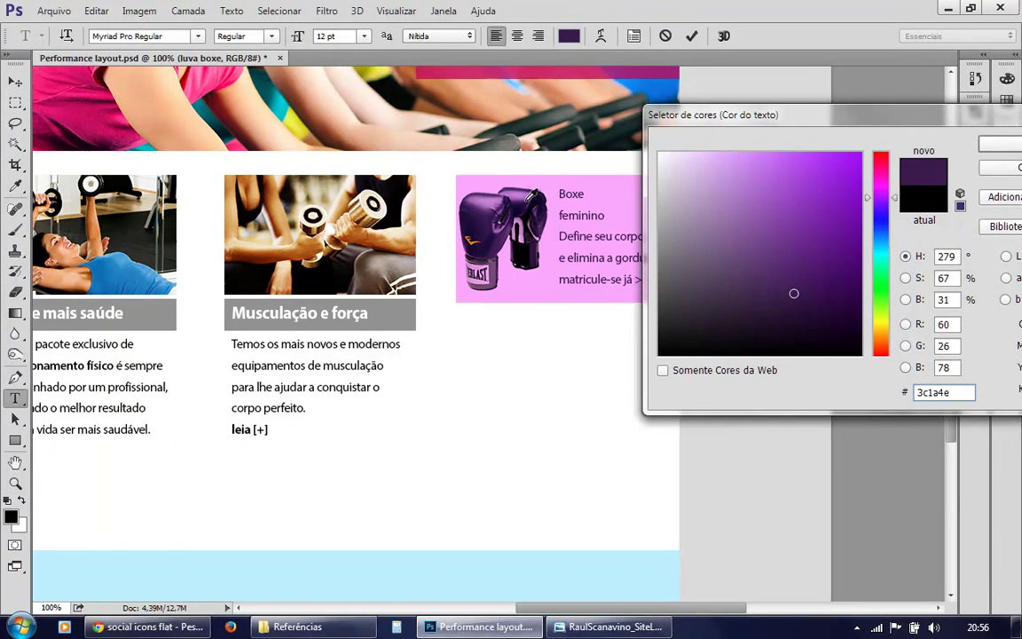
{"action": "left_click", "coordinate": [524, 203]}
{"action": "left_click", "coordinate": [473, 176]}
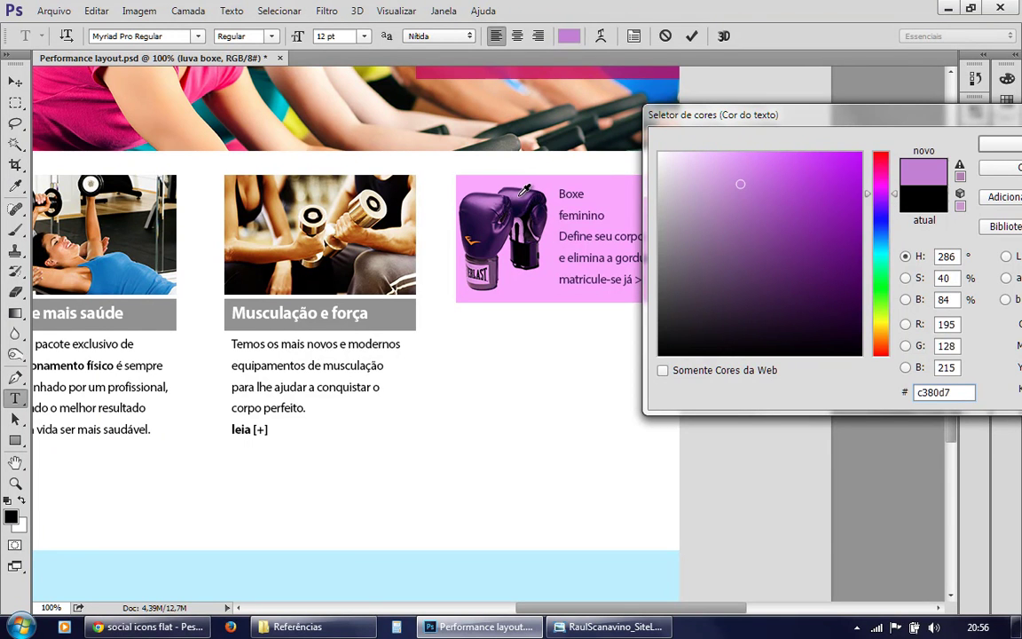
{"action": "left_click", "coordinate": [478, 183]}
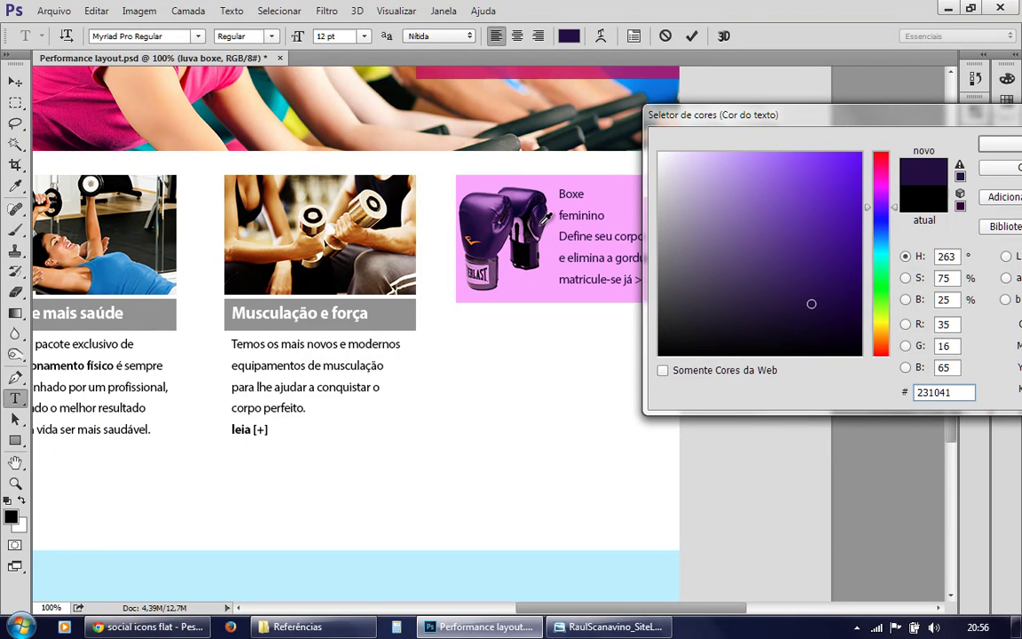
{"action": "left_click", "coordinate": [546, 218]}
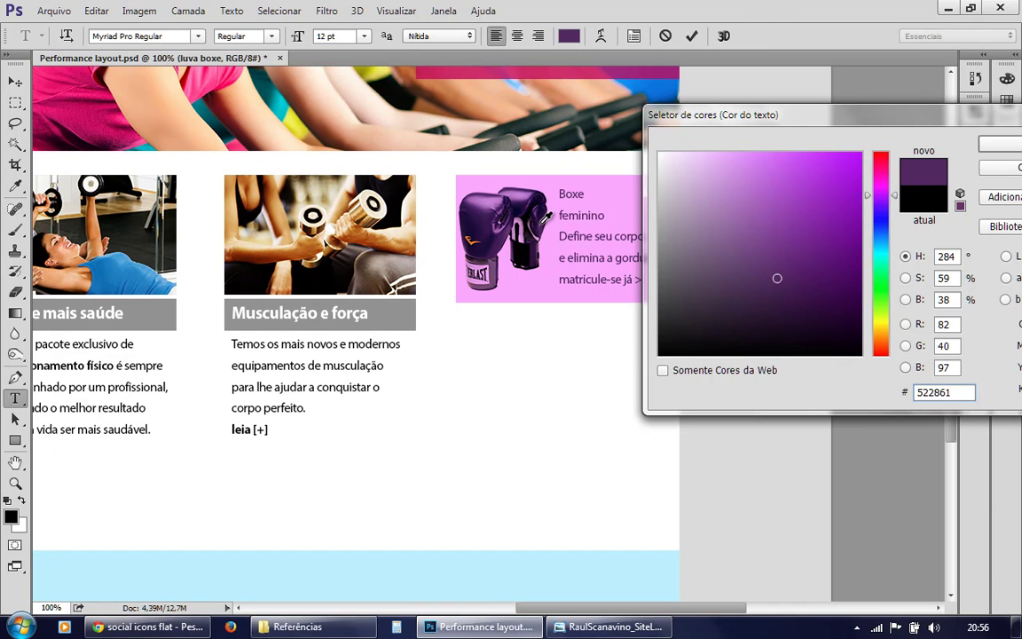
{"action": "left_click", "coordinate": [486, 203]}
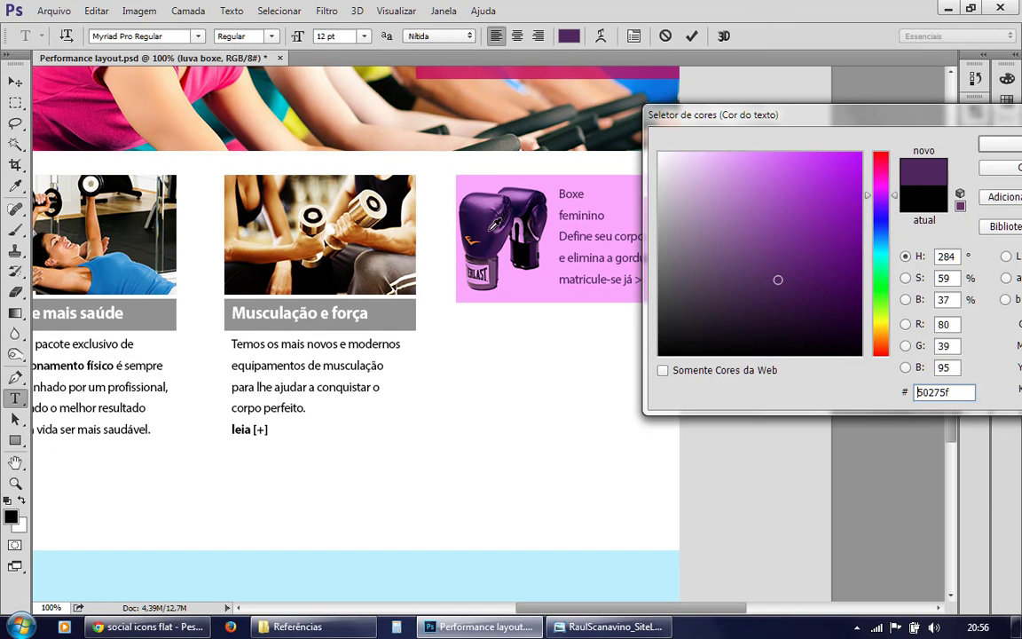
{"action": "left_click", "coordinate": [487, 219]}
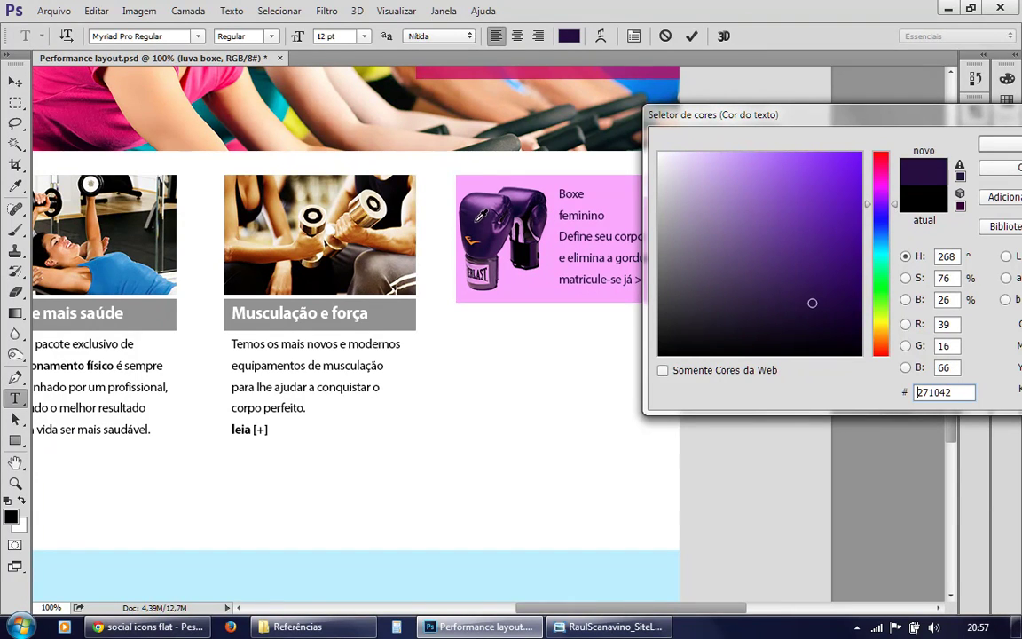
{"action": "left_click", "coordinate": [486, 219]}
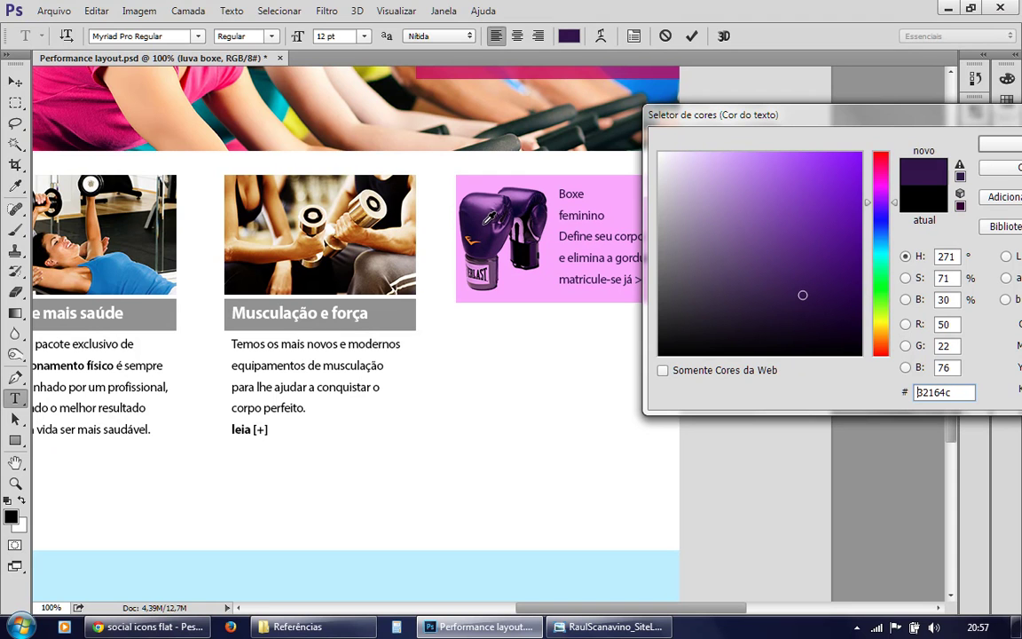
{"action": "left_click", "coordinate": [485, 215]}
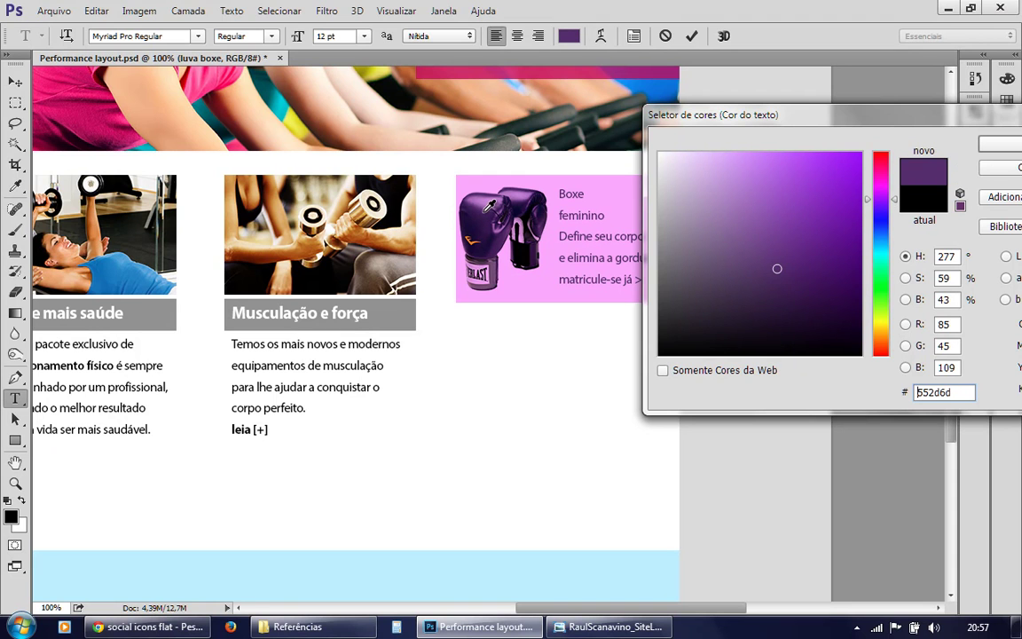
{"action": "left_click", "coordinate": [484, 214]}
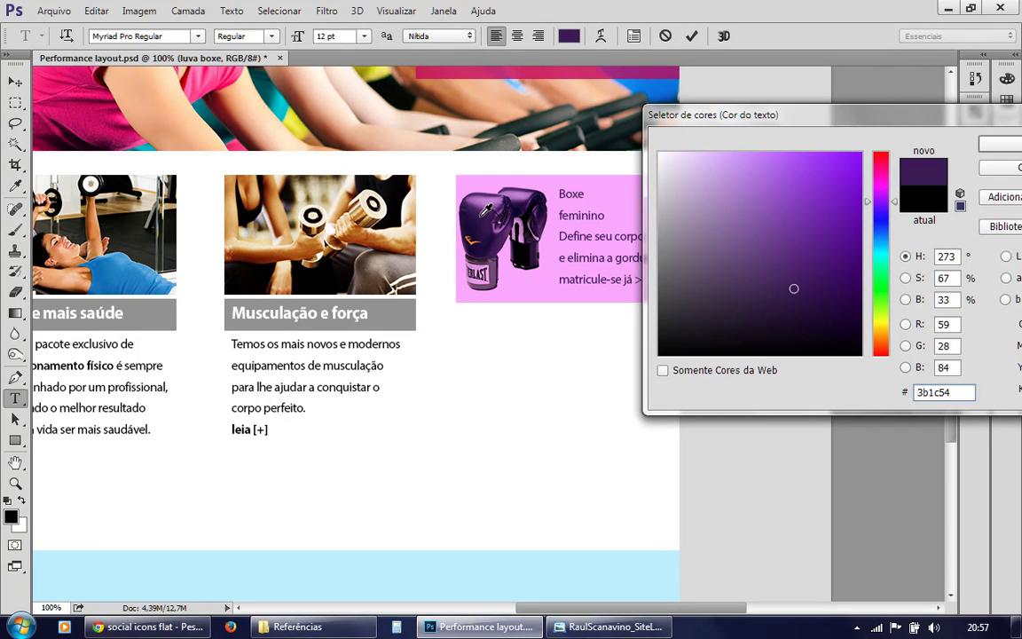
{"action": "left_click_drag", "start_coordinate": [913, 118], "coordinate": [795, 132]}
{"action": "left_click", "coordinate": [884, 156]}
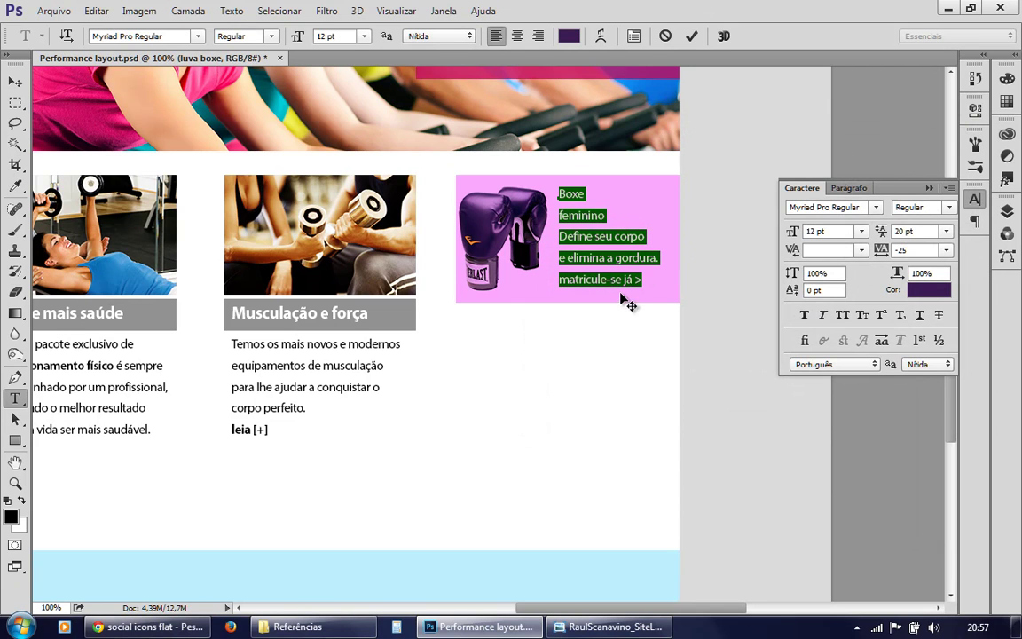
{"action": "left_click_drag", "start_coordinate": [621, 337], "coordinate": [622, 340]}
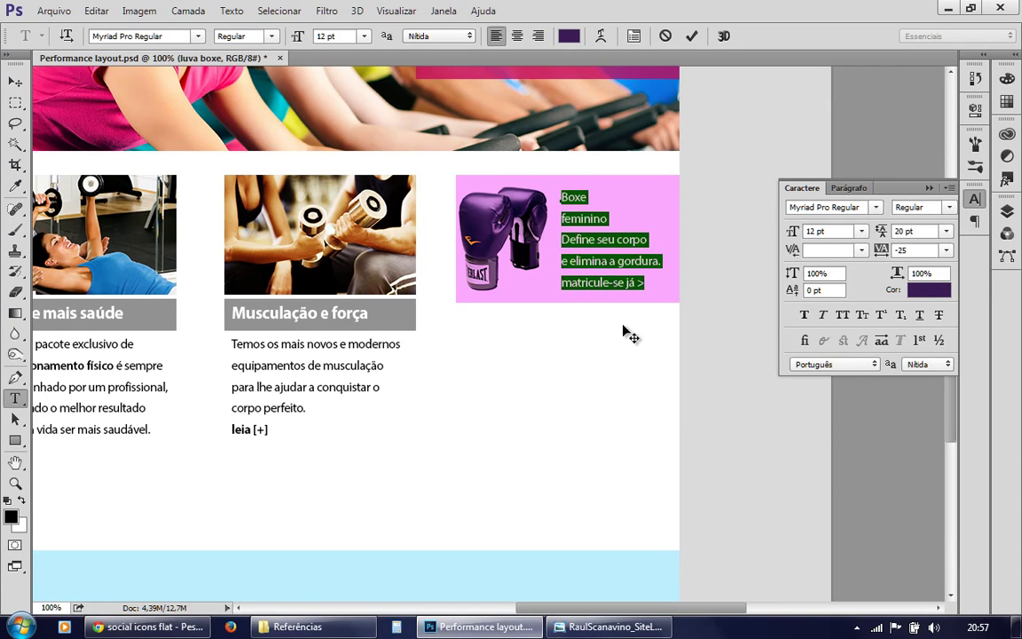
Enlarge the word Boxe and grow feminino to 17 pt.
{"action": "left_click", "coordinate": [566, 195]}
{"action": "double_click", "coordinate": [564, 197]}
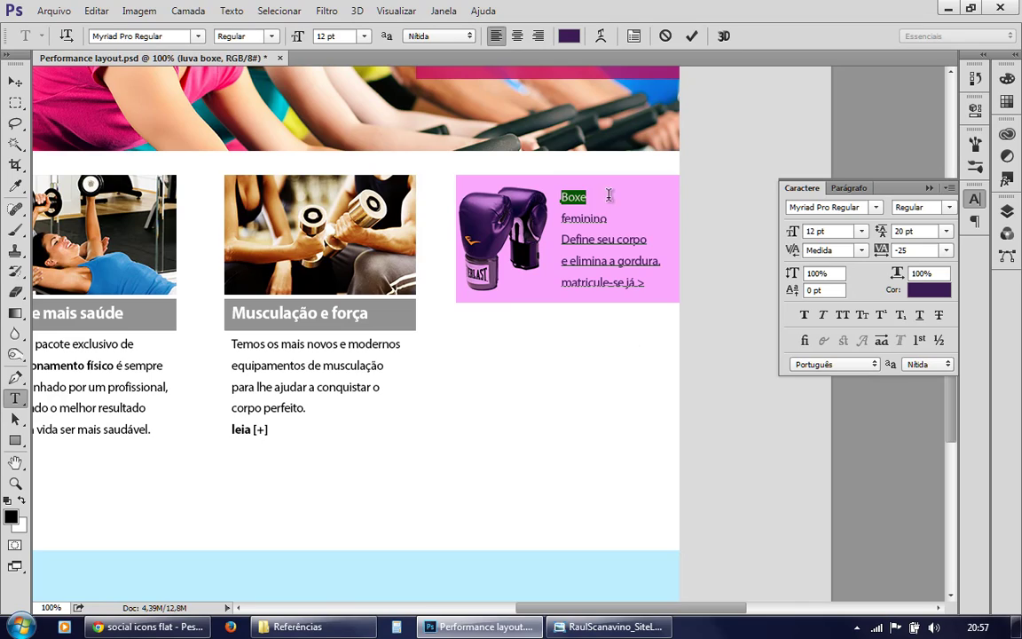
{"action": "left_click", "coordinate": [603, 627]}
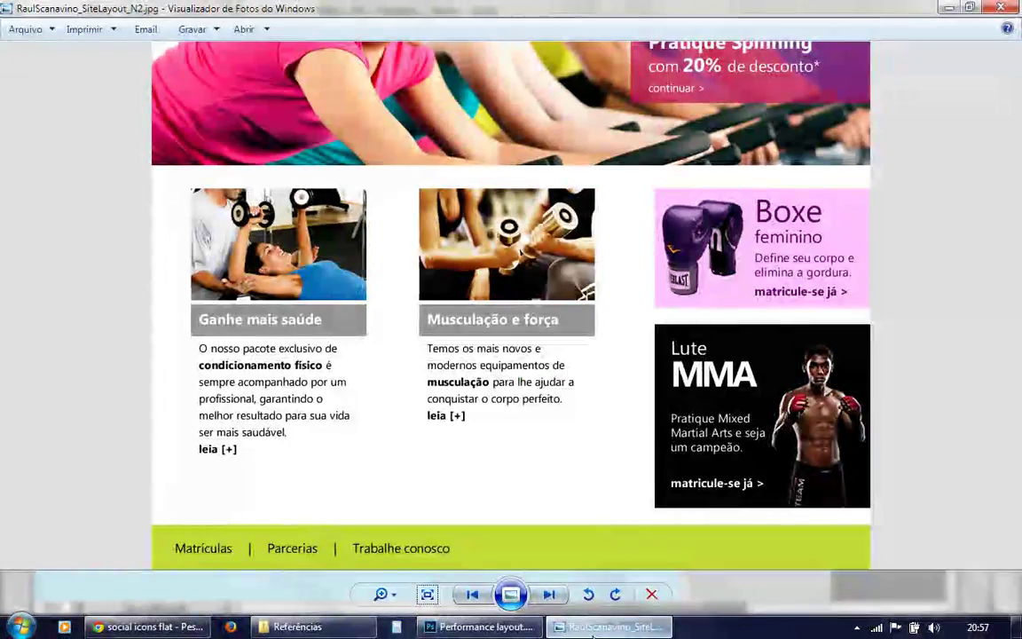
{"action": "left_click", "coordinate": [592, 628]}
{"action": "key", "text": "ctrl"}
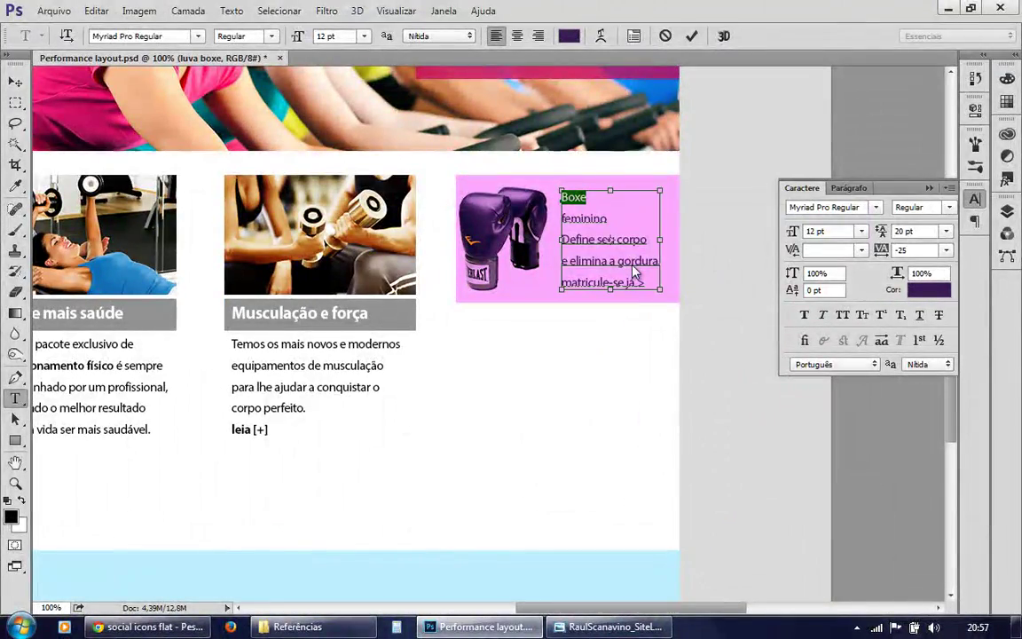
{"action": "key", "text": "ctrl+shift+period"}
{"action": "key", "text": "ctrl+shift+period"}
{"action": "key", "text": "ctrl+shift+period"}
{"action": "key", "text": "ctrl+shift+period"}
{"action": "key", "text": "ctrl+shift+period"}
{"action": "key", "text": "ctrl+shift+period"}
{"action": "key", "text": "ctrl+shift+period"}
{"action": "key", "text": "ctrl+shift+period"}
{"action": "key", "text": "ctrl+shift+period"}
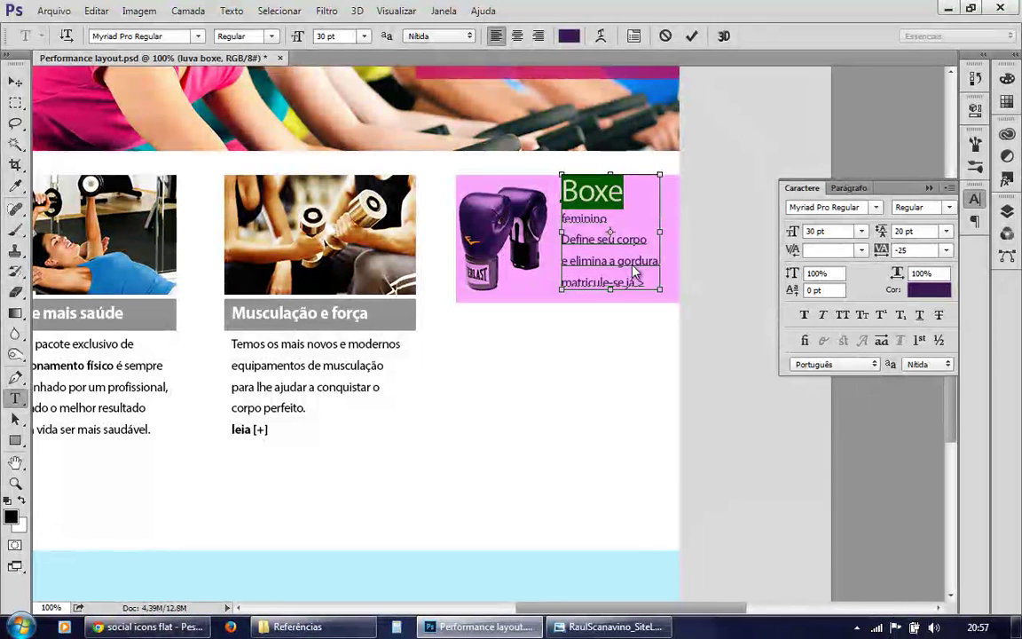
{"action": "double_click", "coordinate": [585, 217]}
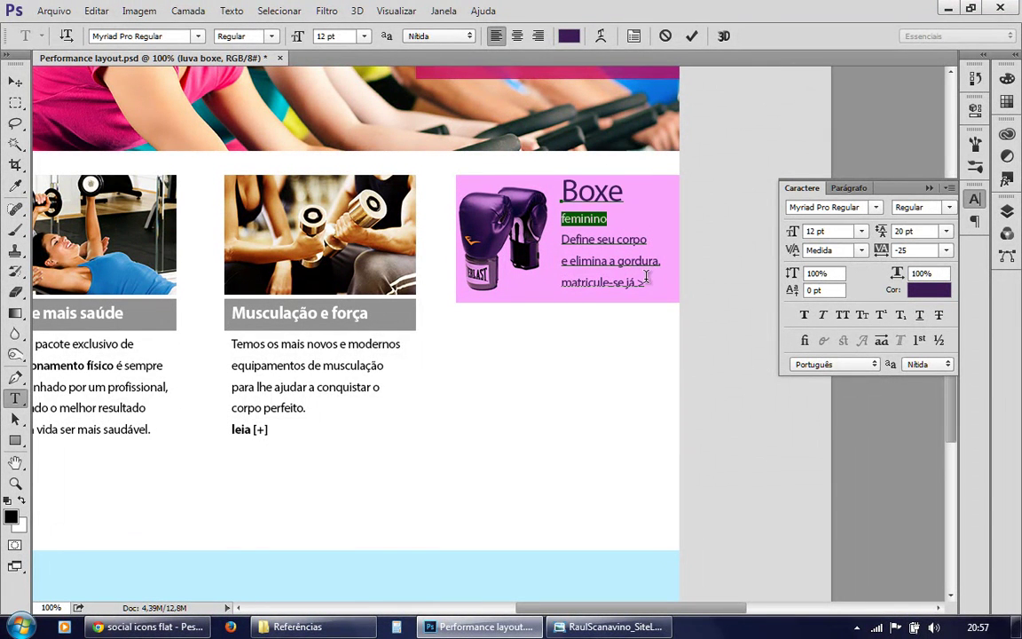
{"action": "key", "text": "ctrl+shift+period"}
{"action": "key", "text": "ctrl+shift+period"}
{"action": "key", "text": "ctrl+shift+period"}
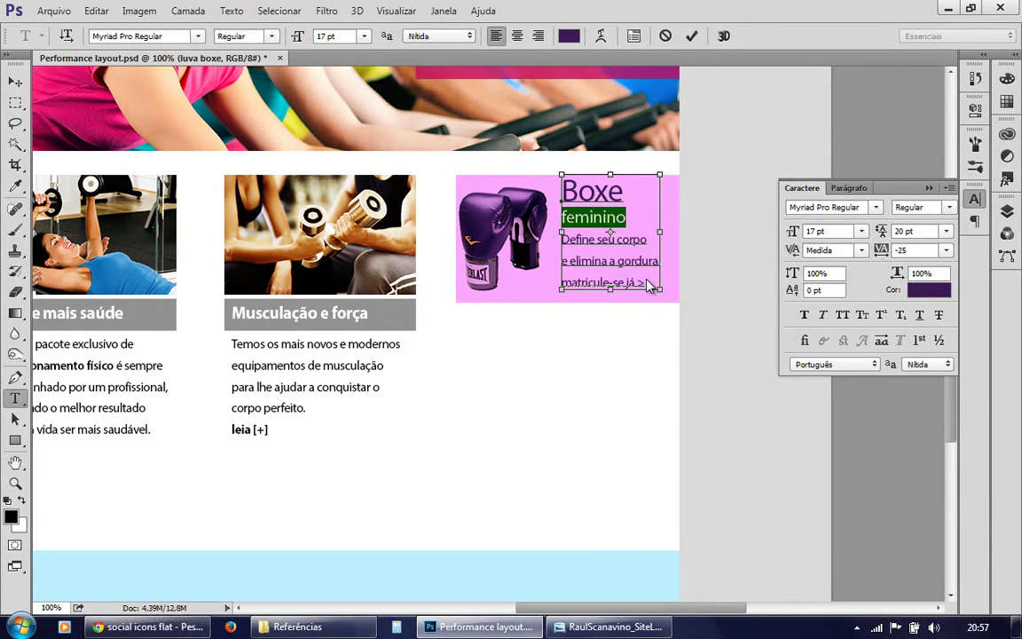
{"action": "key", "text": "ctrl+Return"}
Make the 'matricule-se já >' call-to-action line Bold.
{"action": "left_click", "coordinate": [563, 254]}
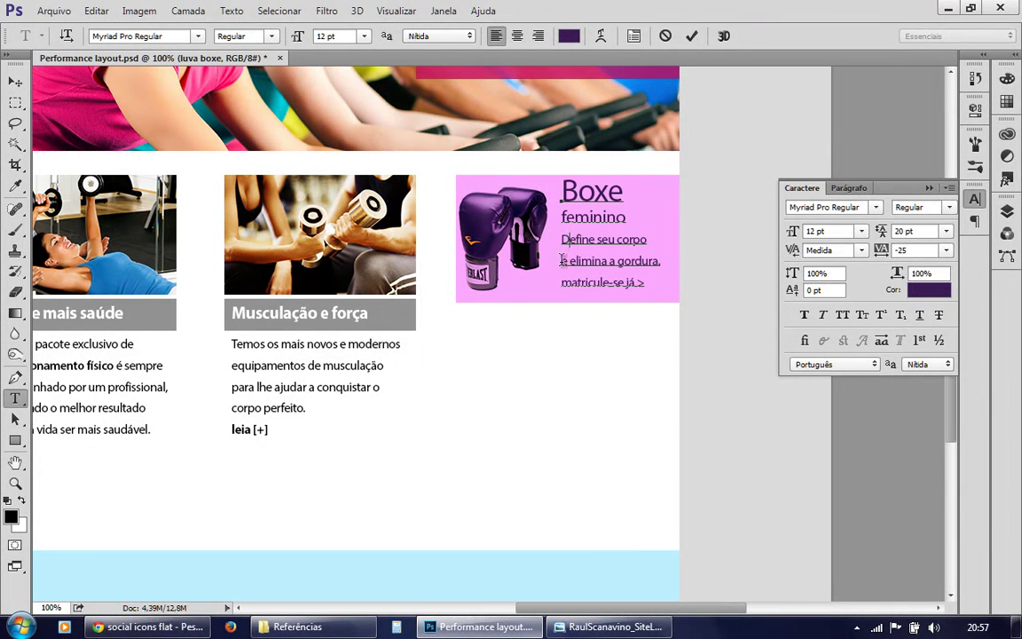
{"action": "left_click_drag", "start_coordinate": [564, 239], "coordinate": [648, 284]}
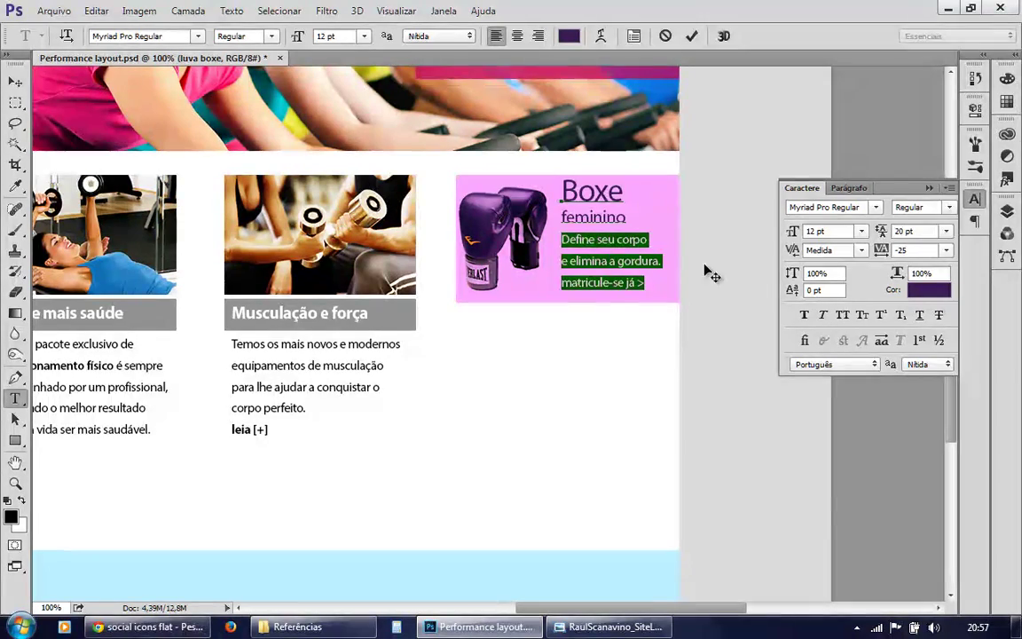
{"action": "key", "text": "ctrl+Return"}
{"action": "left_click", "coordinate": [581, 628]}
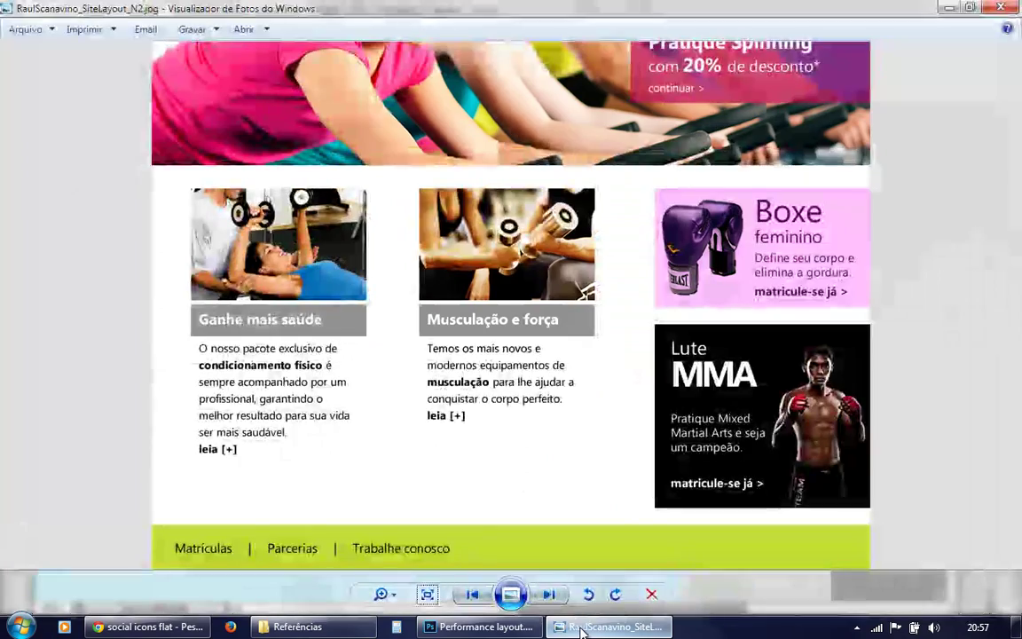
{"action": "left_click", "coordinate": [580, 628]}
{"action": "left_click_drag", "start_coordinate": [560, 282], "coordinate": [695, 289]}
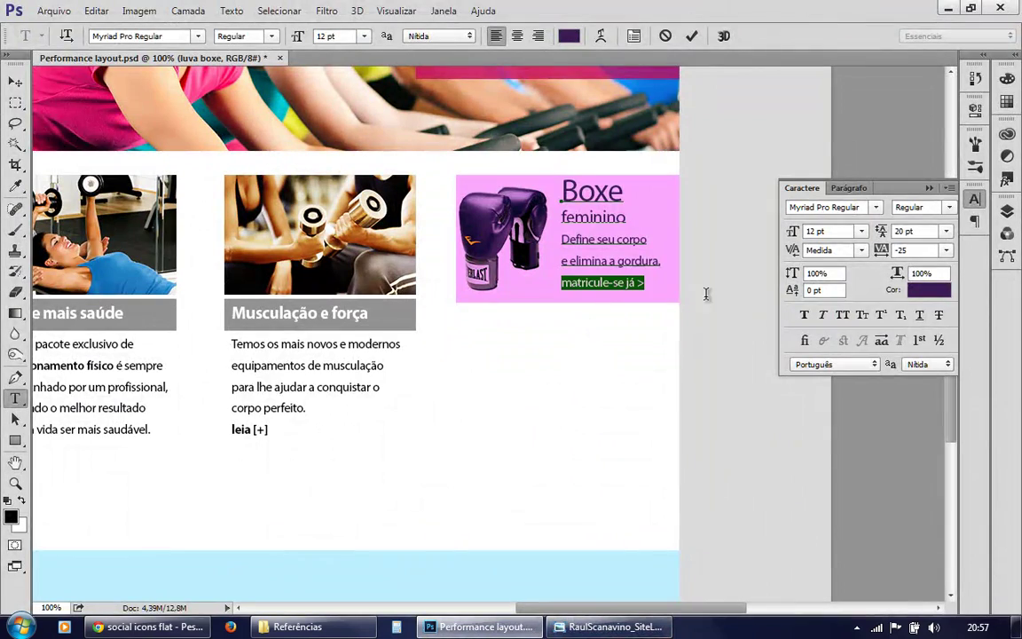
{"action": "left_click", "coordinate": [926, 207]}
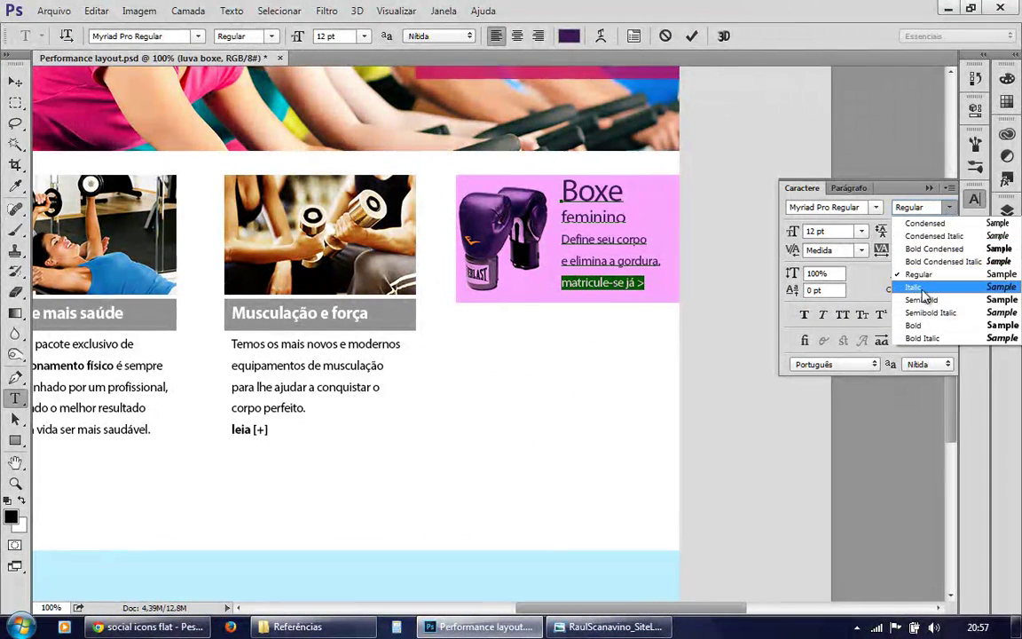
{"action": "left_click", "coordinate": [923, 326]}
{"action": "left_click", "coordinate": [605, 266]}
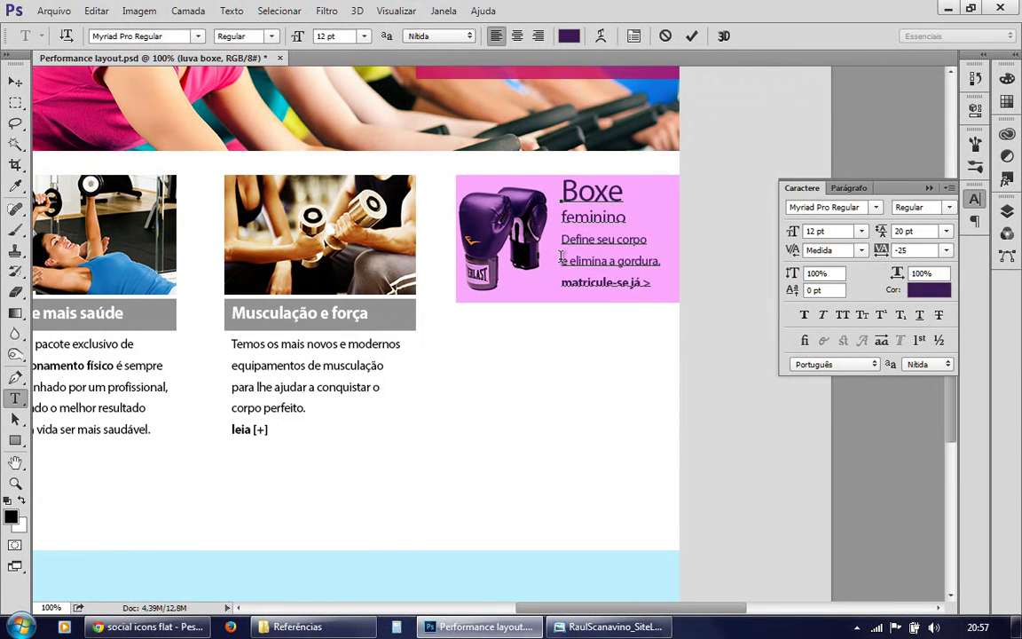
Set leading: feminino 18 pt, tighter 'e elimina a gordura.', and 'Define seu corpo' 22 pt.
{"action": "left_click_drag", "start_coordinate": [564, 218], "coordinate": [652, 217]}
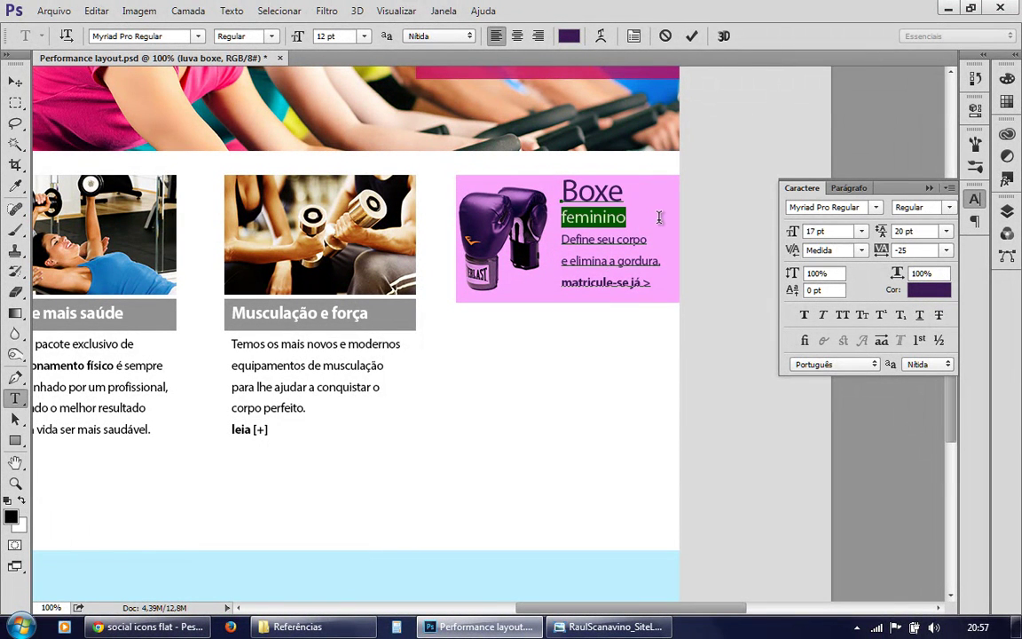
{"action": "double_click", "coordinate": [932, 231]}
{"action": "key", "text": "Down"}
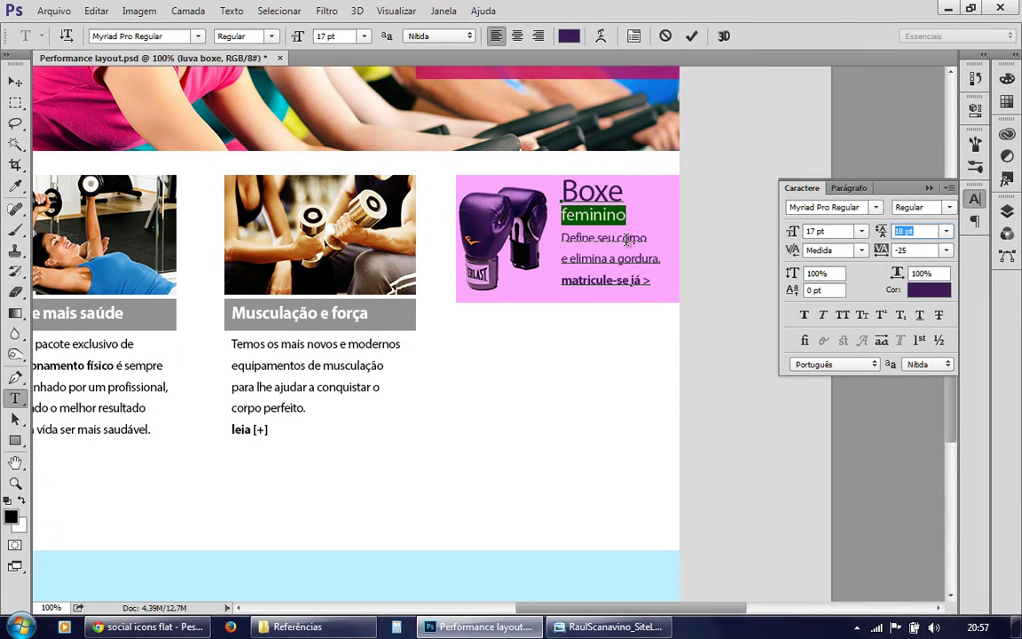
{"action": "left_click", "coordinate": [562, 254]}
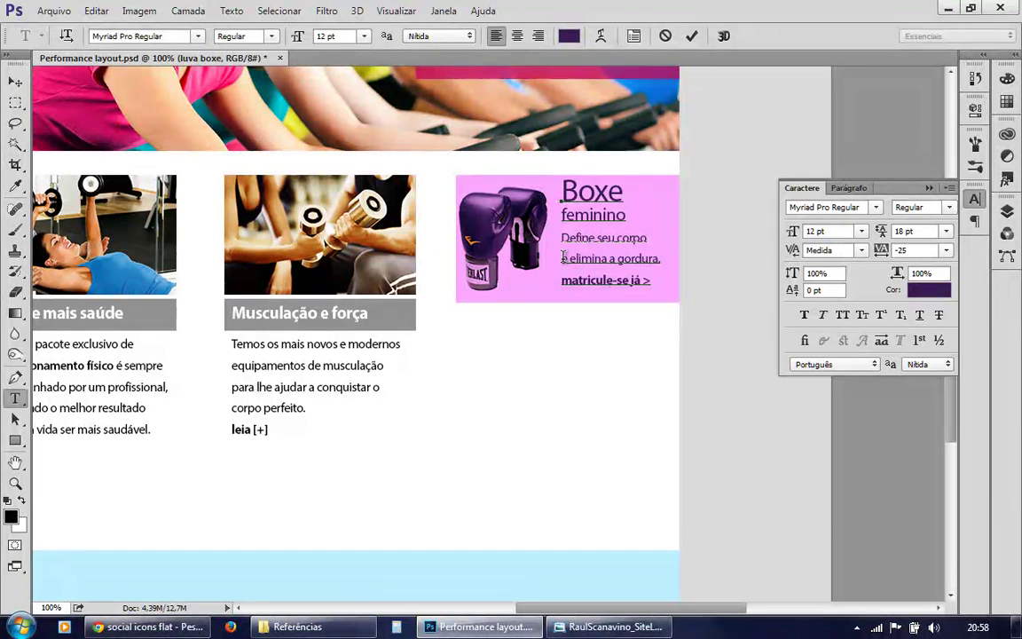
{"action": "left_click_drag", "start_coordinate": [563, 257], "coordinate": [687, 267]}
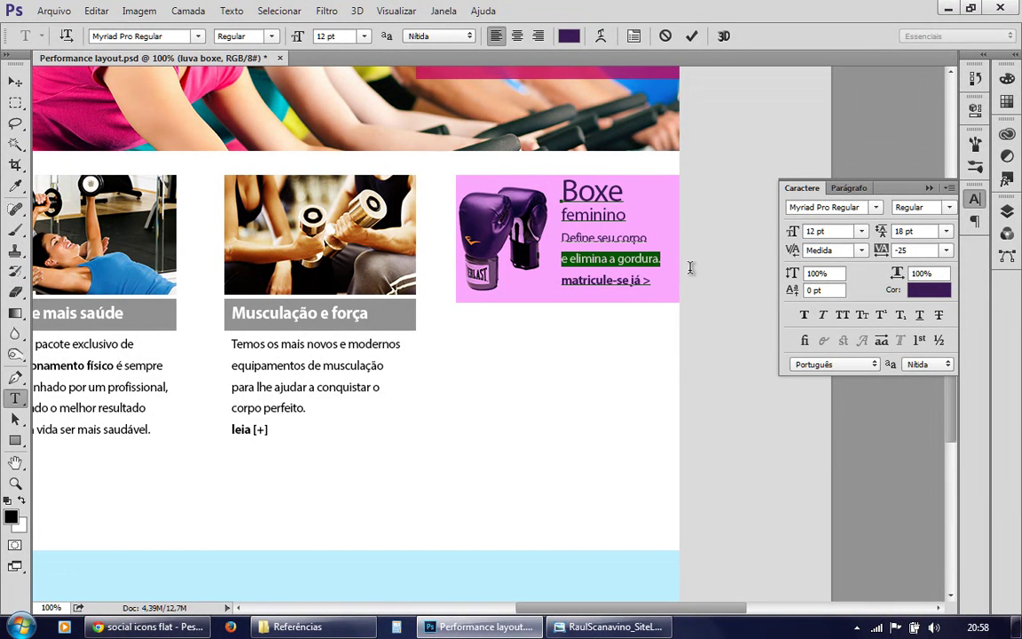
{"action": "left_click", "coordinate": [917, 231]}
{"action": "type", "text": "20"}
{"action": "left_click", "coordinate": [919, 232]}
{"action": "key", "text": "Down"}
{"action": "key", "text": "Down"}
{"action": "key", "text": "Down"}
{"action": "key", "text": "Down"}
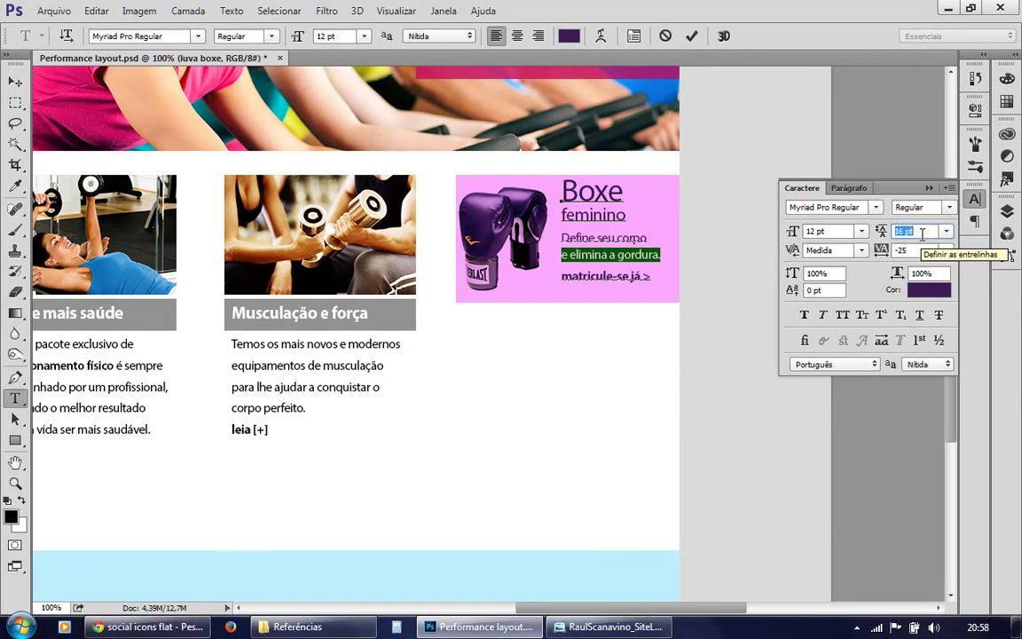
{"action": "left_click", "coordinate": [618, 270]}
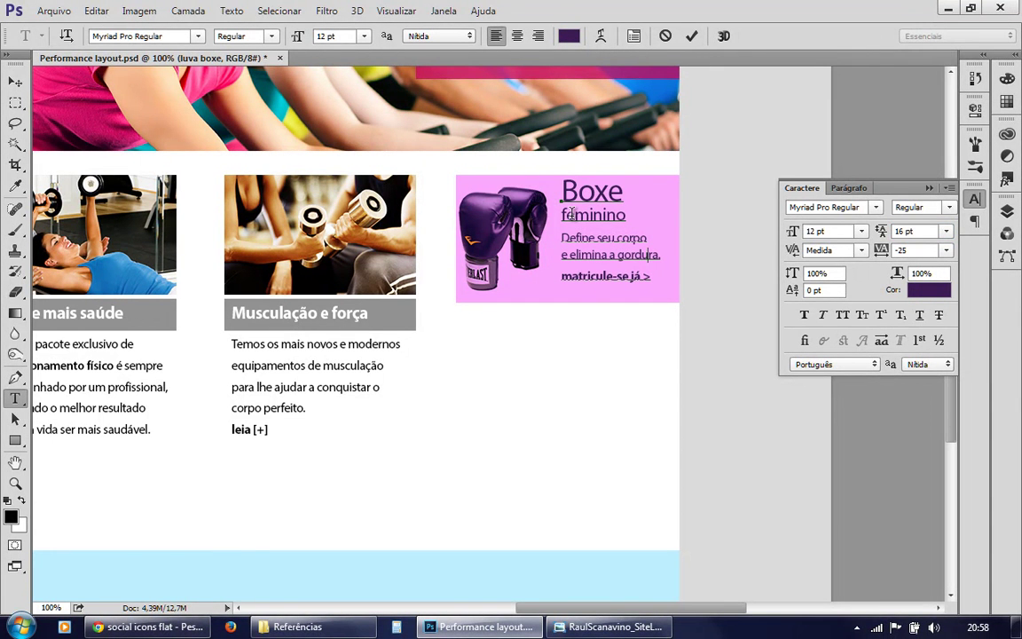
{"action": "left_click_drag", "start_coordinate": [557, 234], "coordinate": [648, 238]}
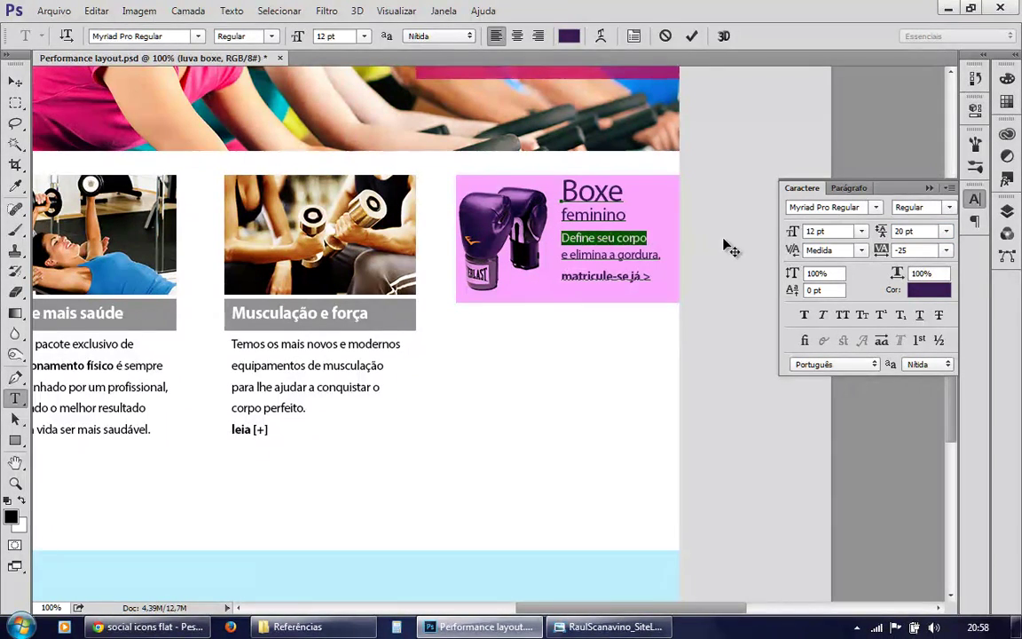
{"action": "left_click", "coordinate": [926, 233]}
{"action": "type", "text": "22"}
{"action": "key", "text": "Return"}
{"action": "left_click", "coordinate": [564, 280]}
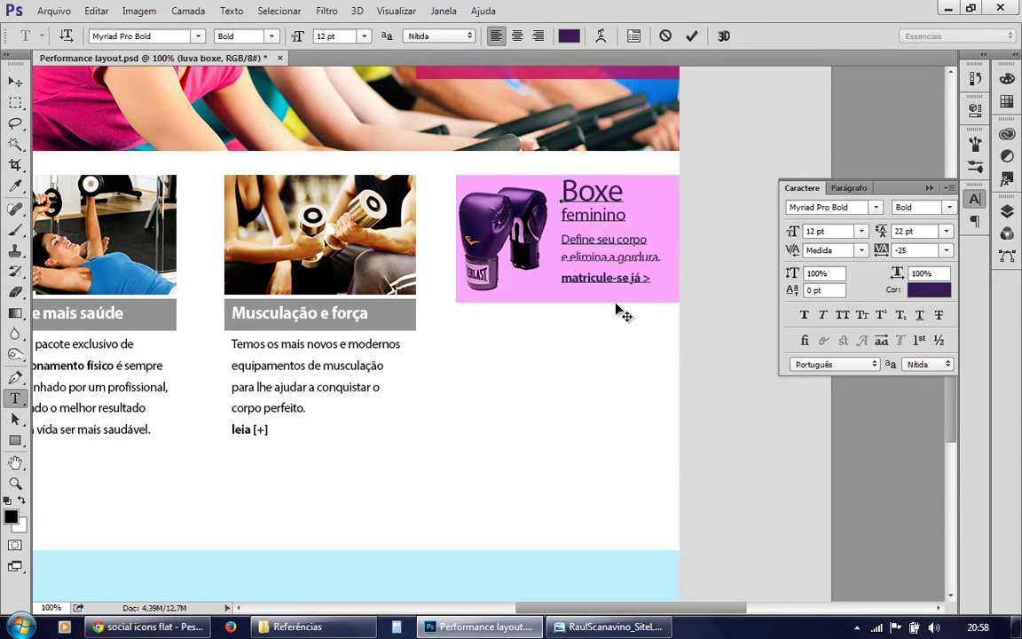
Enlarge Boxe to 35 pt and feminino to 20 pt, then commit the text.
{"action": "left_click", "coordinate": [573, 214]}
{"action": "double_click", "coordinate": [620, 190]}
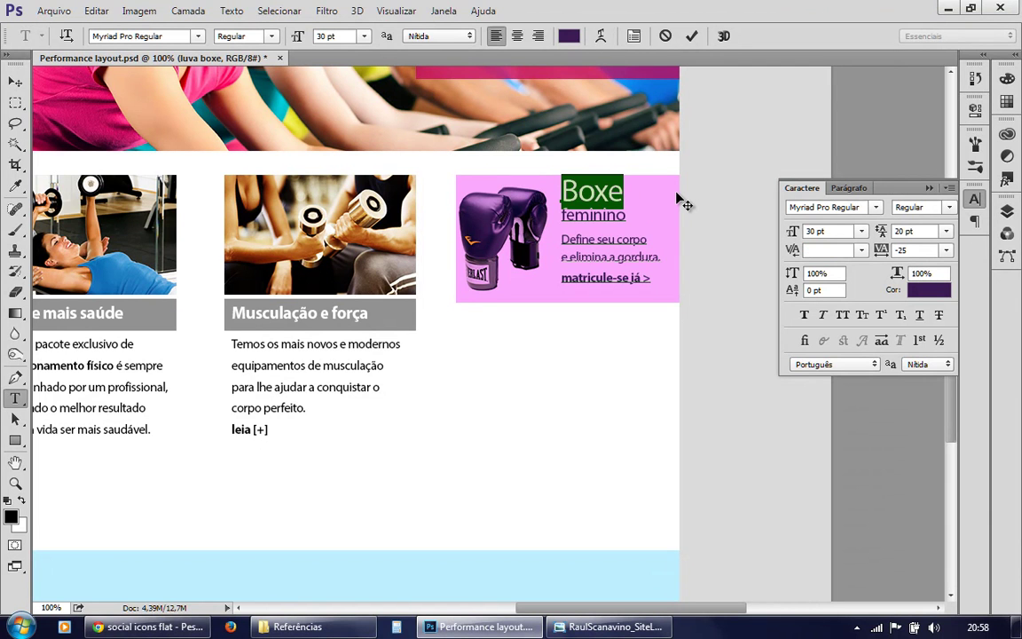
{"action": "key", "text": "ctrl+shift+period"}
{"action": "key", "text": "ctrl+shift+period"}
{"action": "key", "text": "ctrl+shift+period"}
{"action": "key", "text": "ctrl+shift+period"}
{"action": "key", "text": "ctrl+shift+period"}
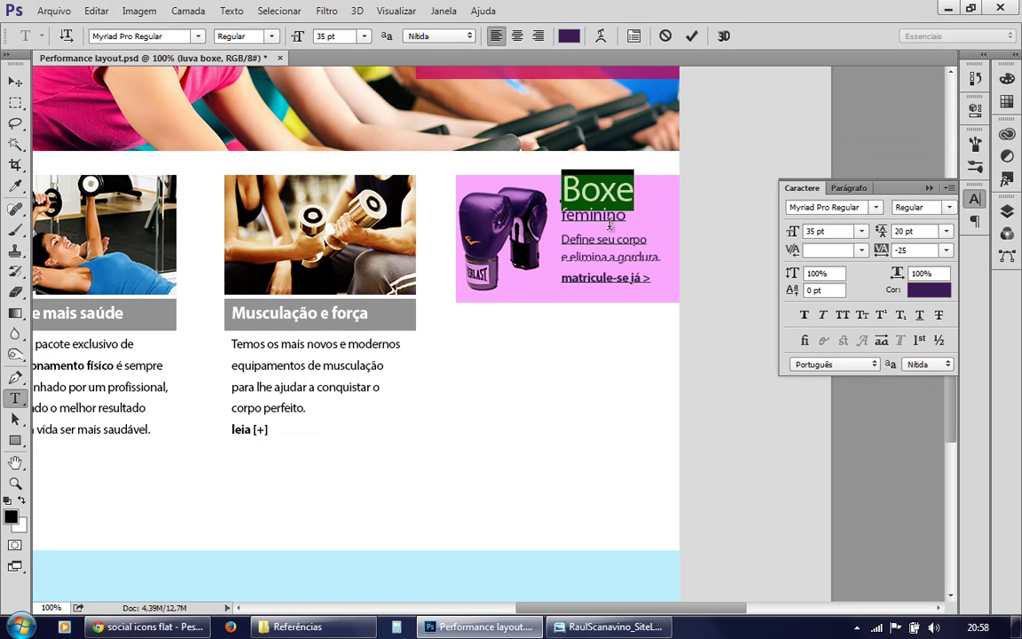
{"action": "double_click", "coordinate": [606, 217]}
{"action": "key", "text": "ctrl+shift+period"}
{"action": "key", "text": "ctrl+shift+period"}
{"action": "key", "text": "ctrl+shift+period"}
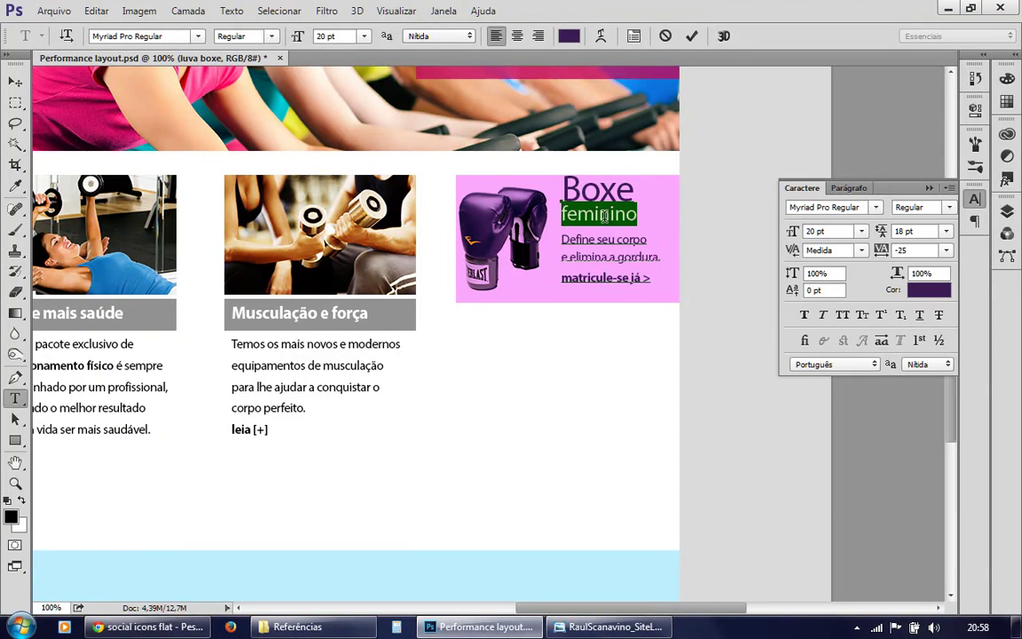
{"action": "key", "text": "Up"}
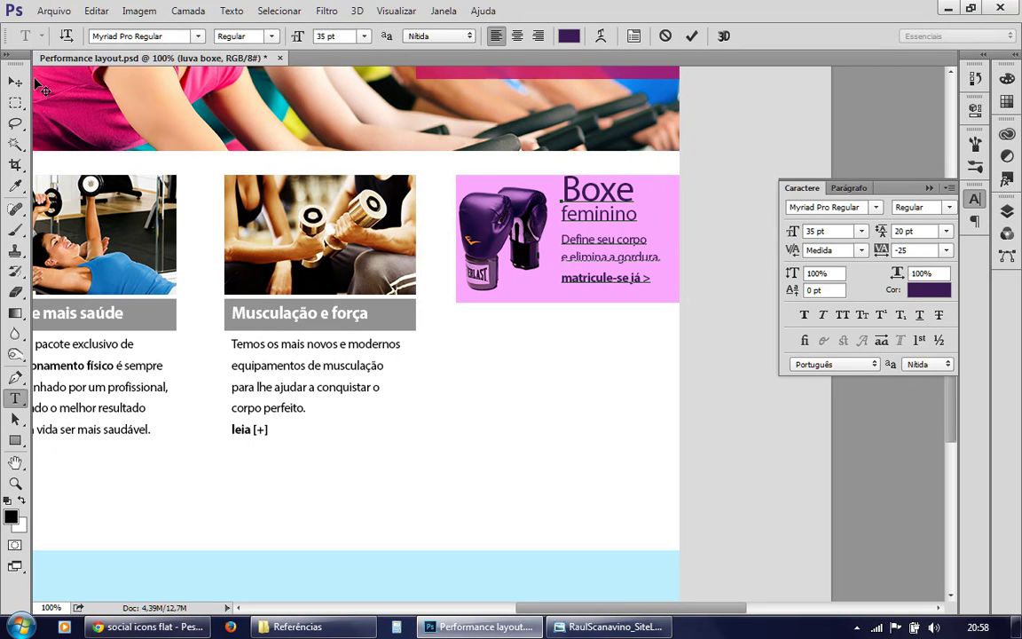
{"action": "left_click", "coordinate": [15, 80]}
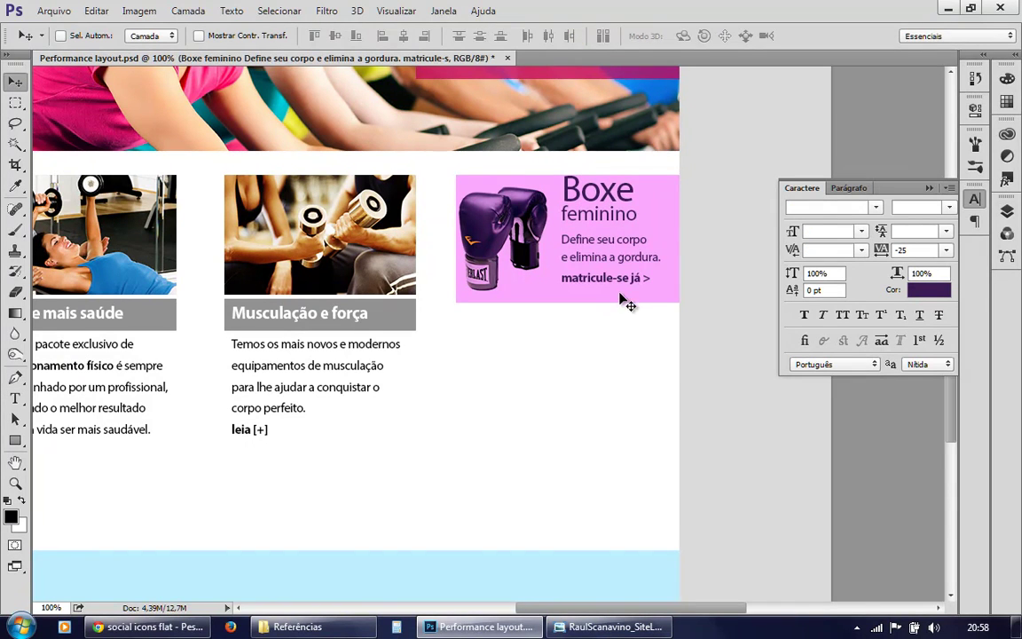
Nudge the Boxe feminino text lower and give the Boxe line a -2 pt left indent.
{"action": "left_click_drag", "start_coordinate": [627, 304], "coordinate": [629, 309]}
{"action": "double_click", "coordinate": [565, 193]}
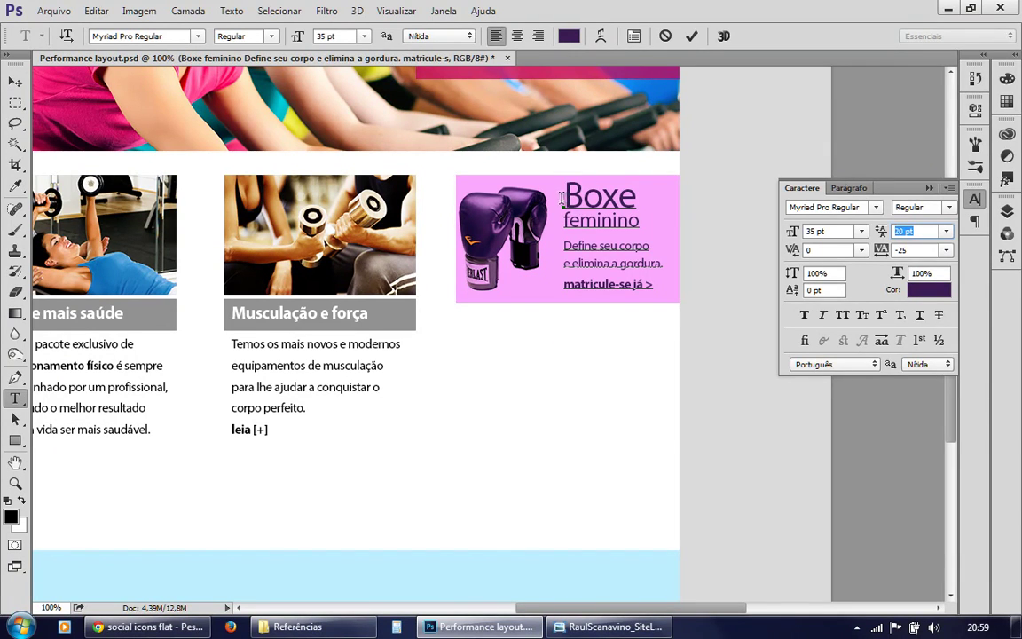
{"action": "left_click_drag", "start_coordinate": [562, 196], "coordinate": [661, 199]}
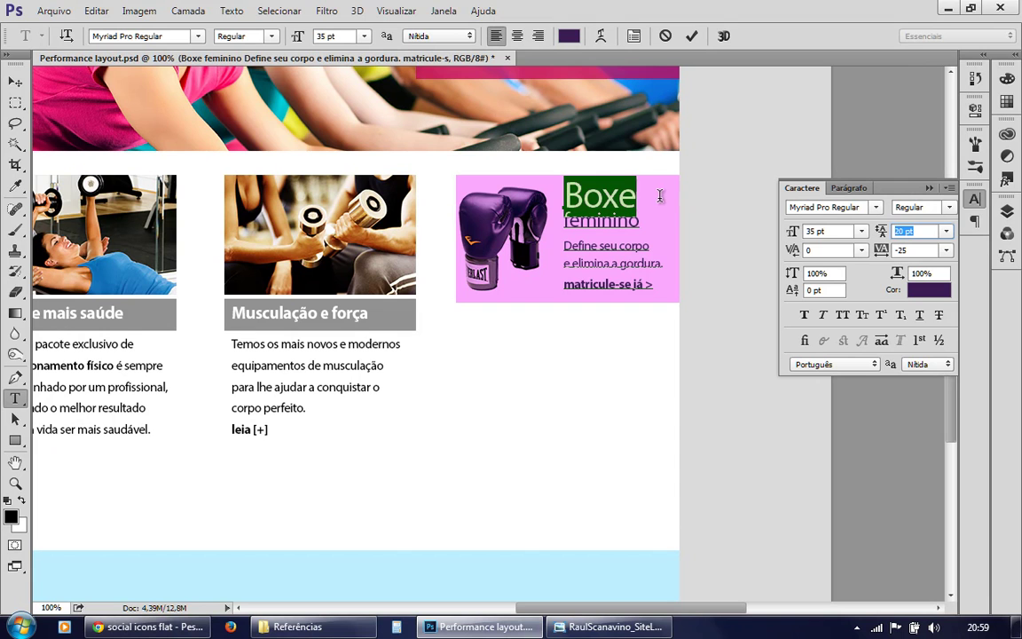
{"action": "left_click", "coordinate": [847, 188]}
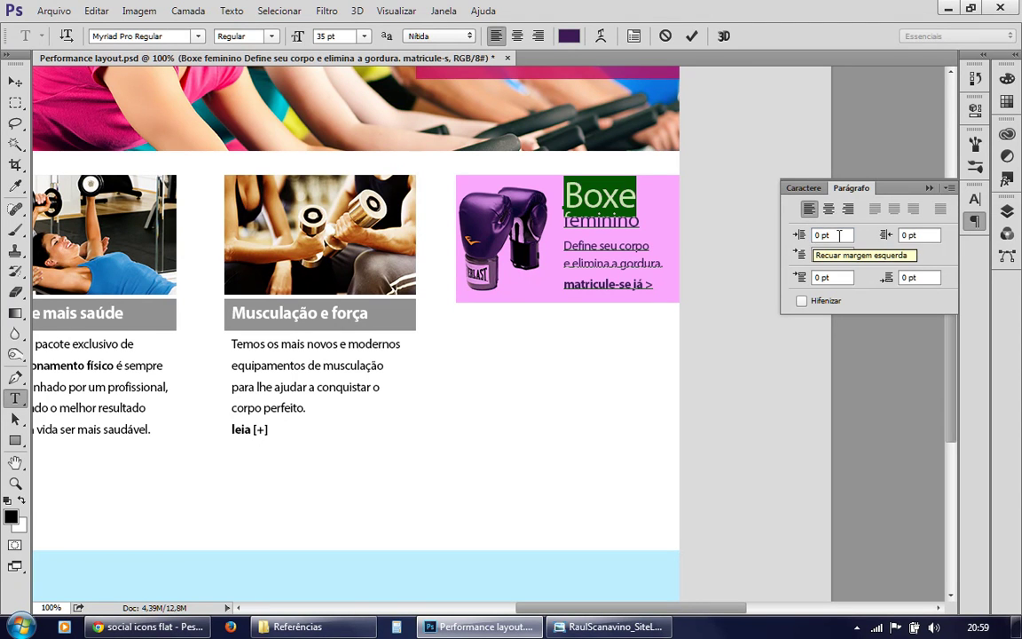
{"action": "left_click", "coordinate": [839, 235]}
{"action": "type", "text": "-0,05"}
{"action": "key", "text": "Return"}
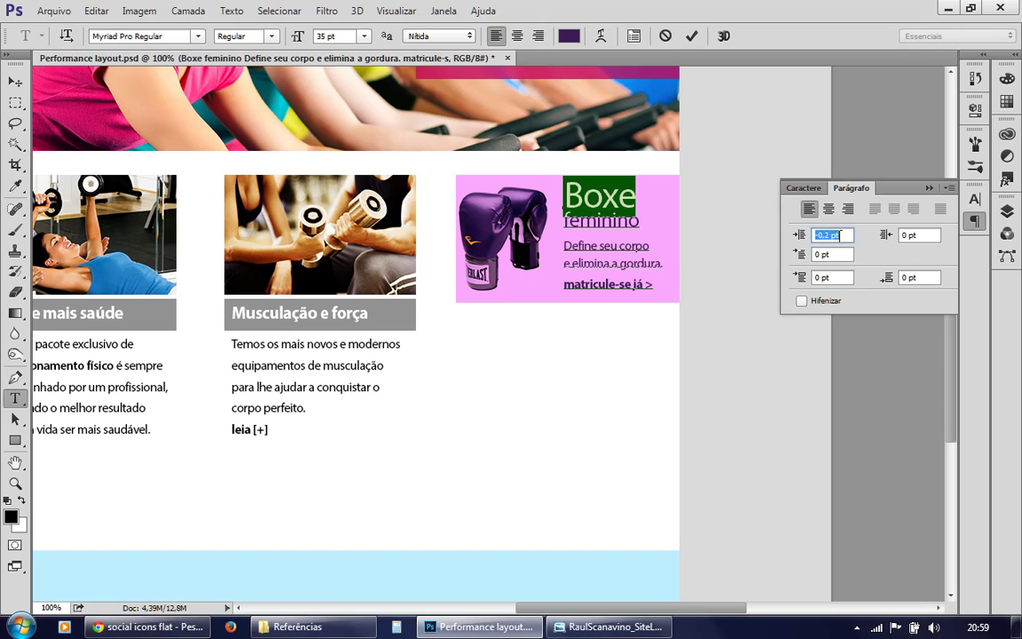
{"action": "key", "text": "Down"}
{"action": "key", "text": "Down"}
{"action": "key", "text": "Down"}
{"action": "key", "text": "Down"}
{"action": "key", "text": "Down"}
{"action": "key", "text": "Down"}
{"action": "key", "text": "Down"}
{"action": "key", "text": "Down"}
{"action": "key", "text": "Down"}
{"action": "key", "text": "Down"}
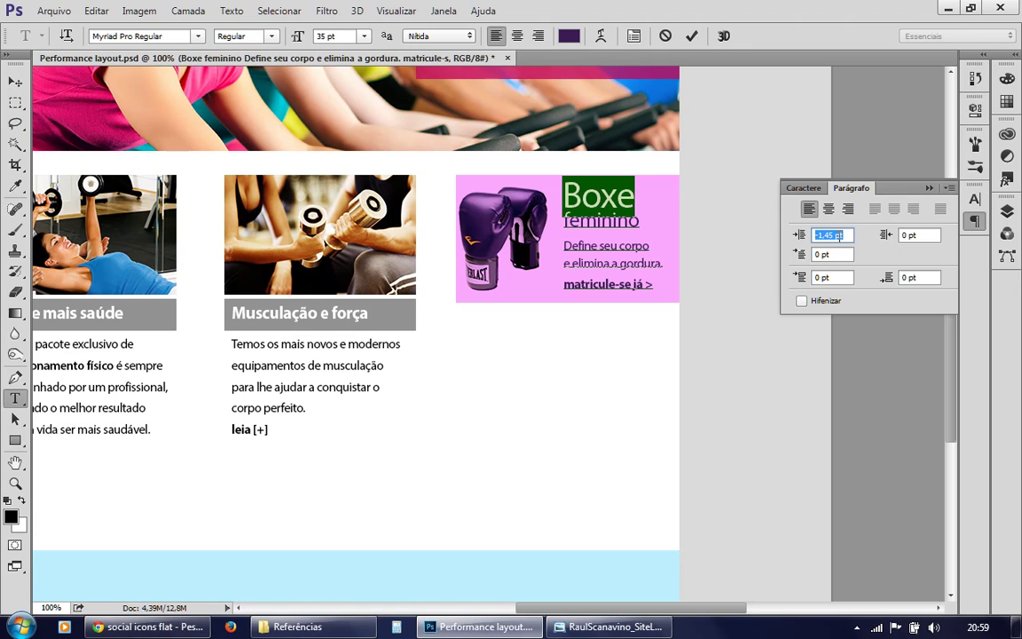
{"action": "type", "text": "-2"}
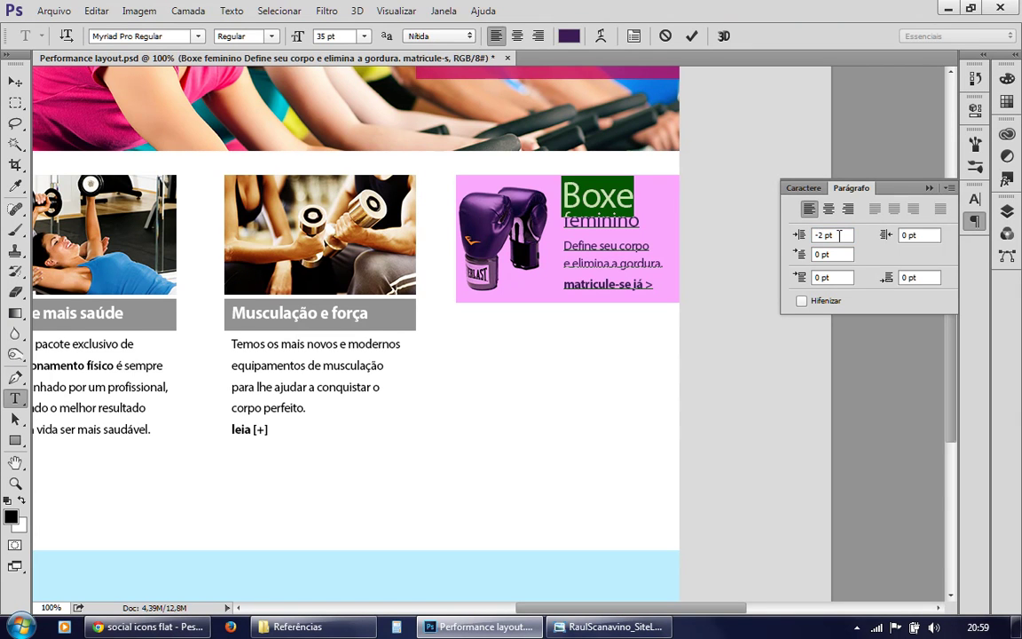
{"action": "left_click", "coordinate": [611, 219]}
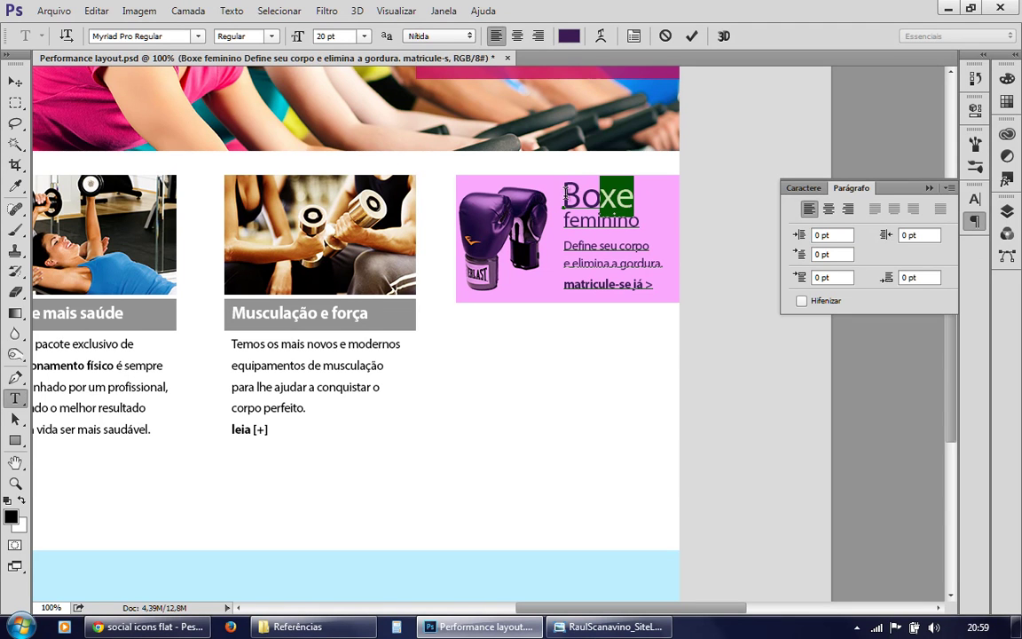
{"action": "left_click_drag", "start_coordinate": [634, 192], "coordinate": [532, 193]}
Enlarge the Boxe heading to 38 pt, commit, and move the text block down slightly.
{"action": "left_click", "coordinate": [802, 188]}
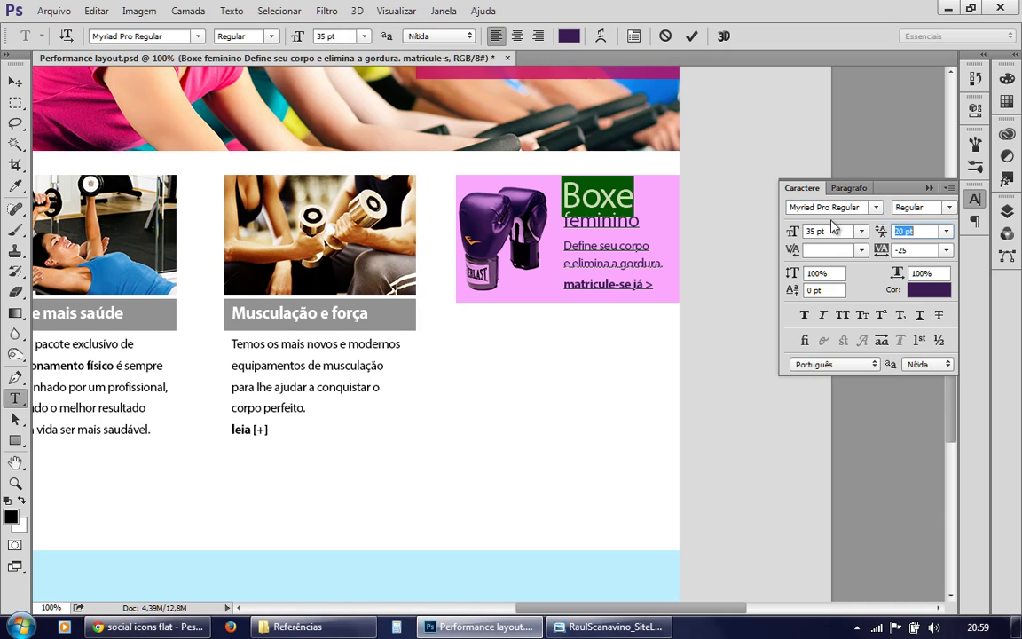
{"action": "left_click", "coordinate": [831, 230]}
{"action": "key", "text": "Up"}
{"action": "key", "text": "Up"}
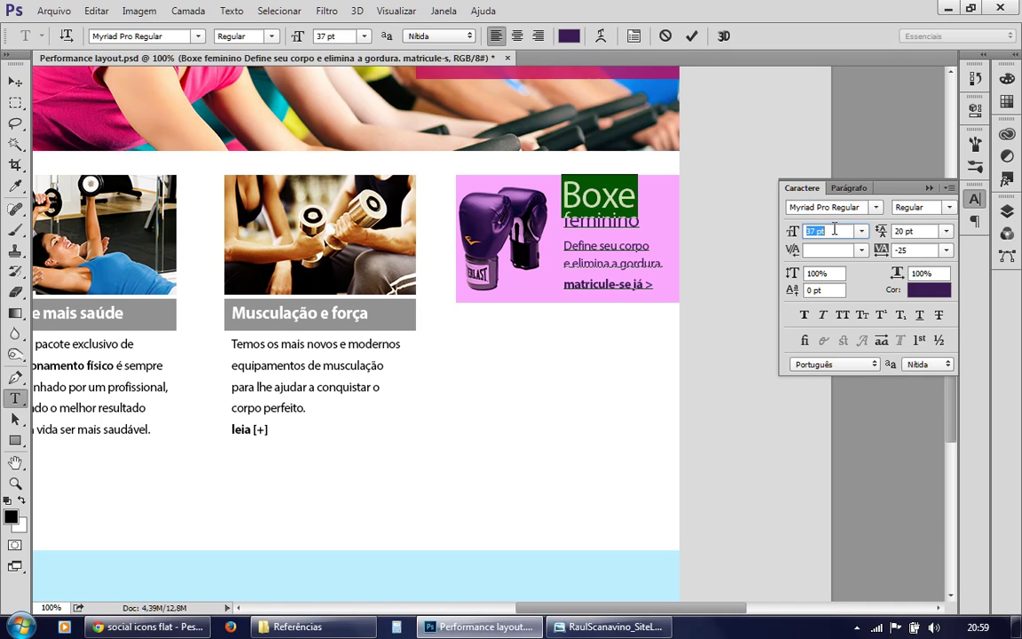
{"action": "left_click", "coordinate": [584, 197]}
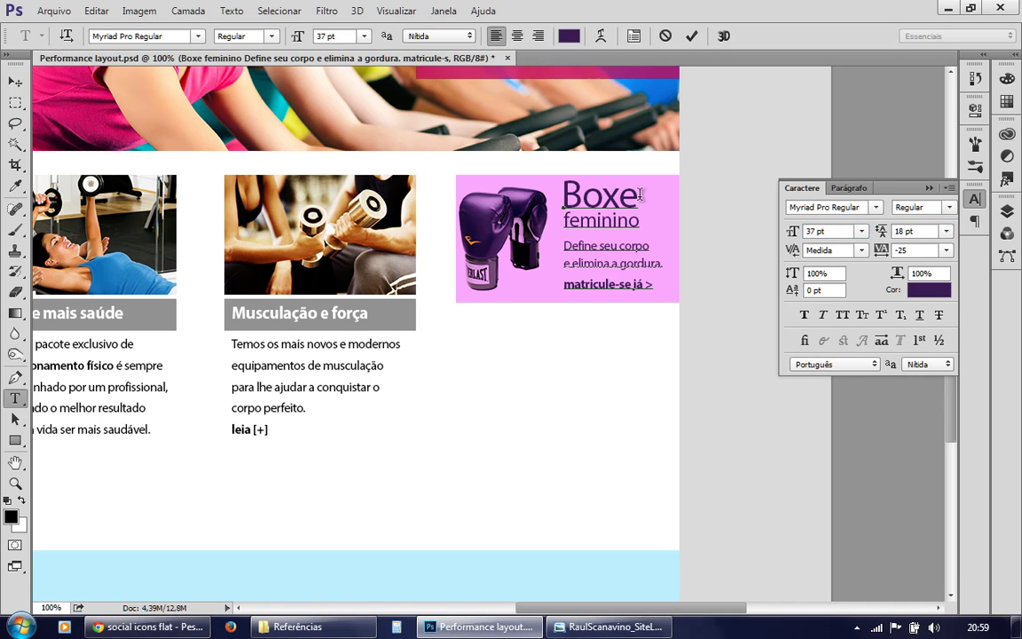
{"action": "key", "text": "shift+Up"}
{"action": "left_click", "coordinate": [831, 231]}
{"action": "key", "text": "Up"}
{"action": "left_click", "coordinate": [616, 220]}
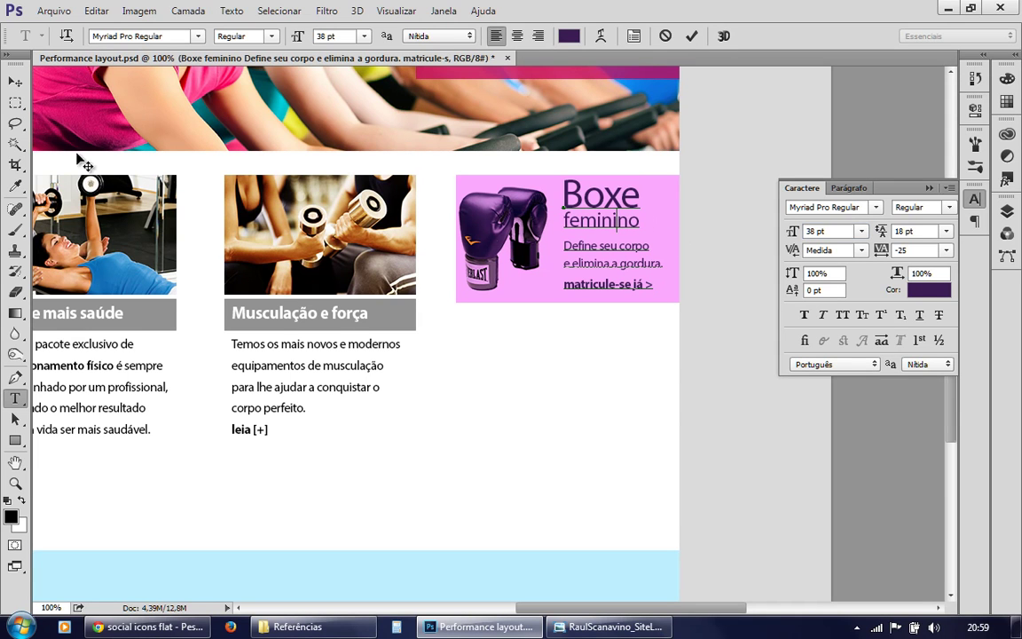
{"action": "left_click", "coordinate": [15, 82]}
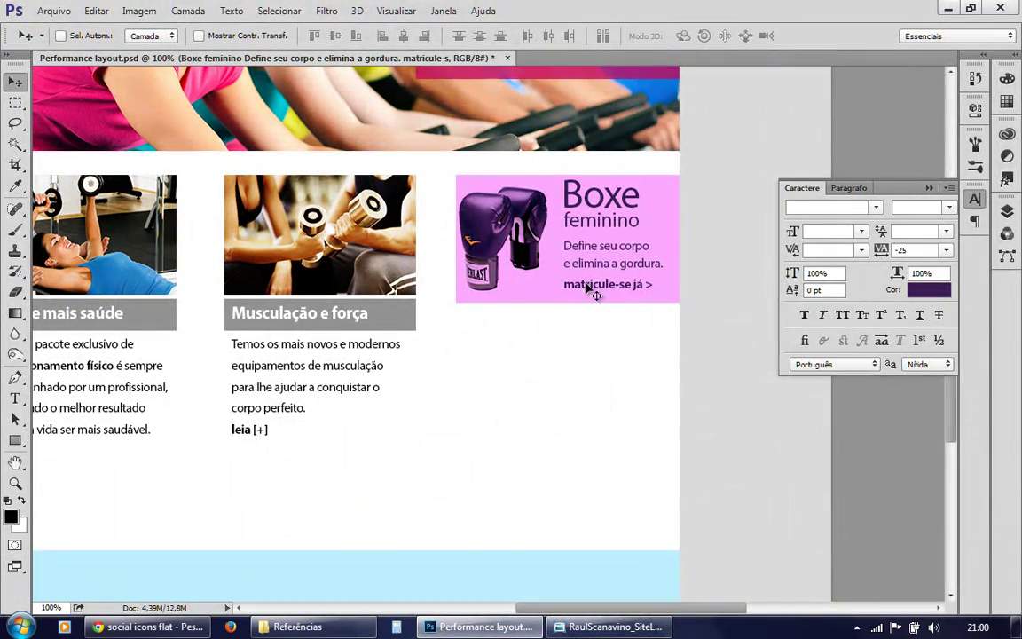
{"action": "left_click_drag", "start_coordinate": [606, 288], "coordinate": [608, 292]}
{"action": "key", "text": "Up"}
{"action": "key", "text": "Up"}
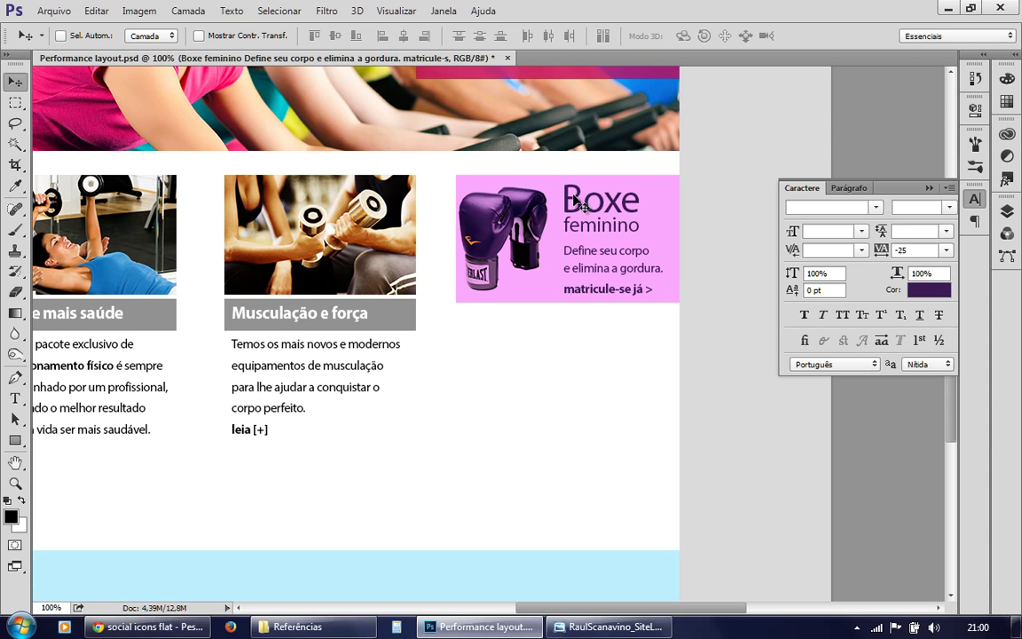
Tighten the 'Define seu corpo' line to 20 pt leading.
{"action": "key", "text": "t"}
{"action": "left_click_drag", "start_coordinate": [557, 252], "coordinate": [628, 259]}
{"action": "double_click", "coordinate": [581, 249]}
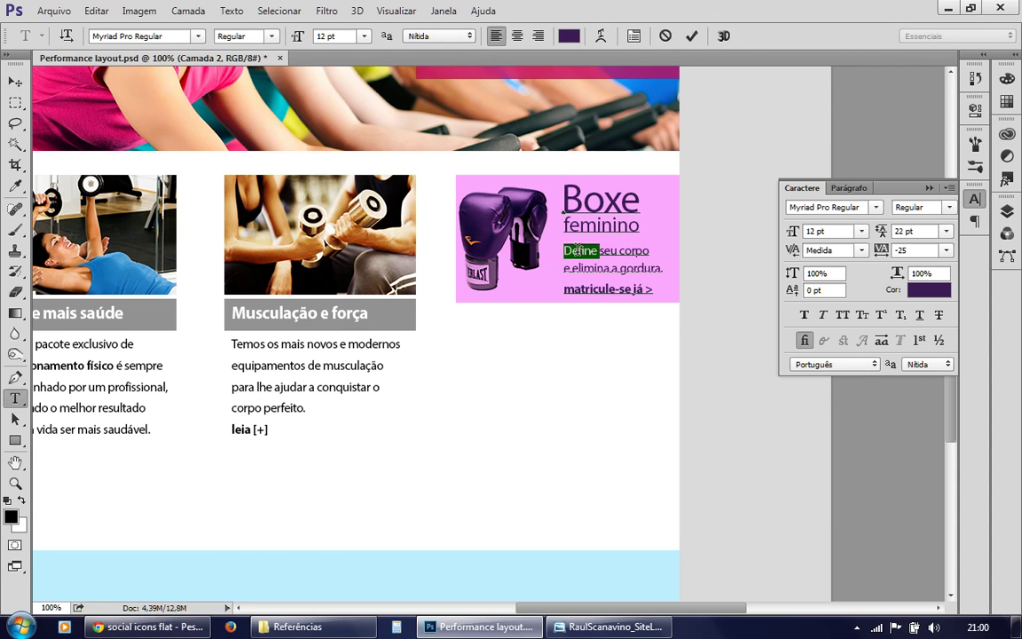
{"action": "left_click", "coordinate": [563, 251]}
{"action": "left_click_drag", "start_coordinate": [563, 251], "coordinate": [651, 251]}
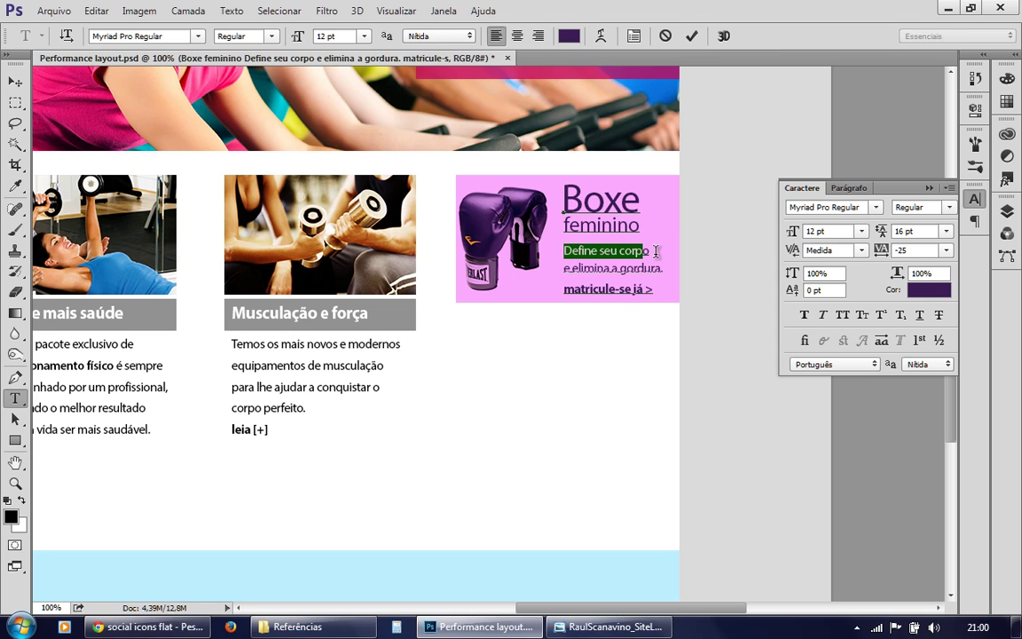
{"action": "left_click", "coordinate": [927, 230]}
{"action": "key", "text": "Down"}
{"action": "key", "text": "Down"}
Check the other lines' text settings, commit the edits, and nudge the text 1 px left.
{"action": "double_click", "coordinate": [589, 285]}
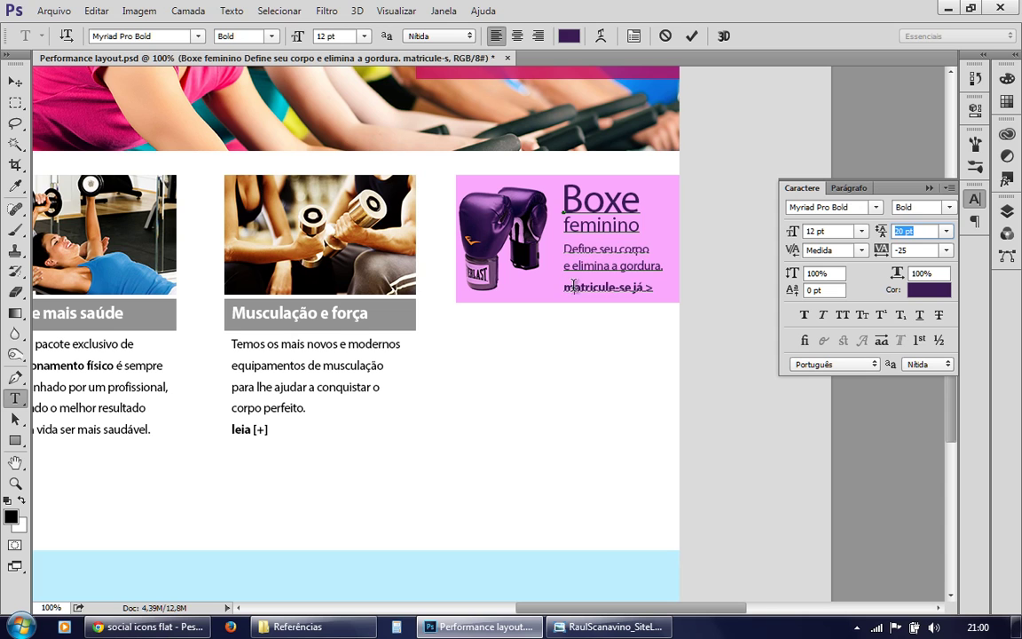
{"action": "left_click_drag", "start_coordinate": [564, 266], "coordinate": [676, 266]}
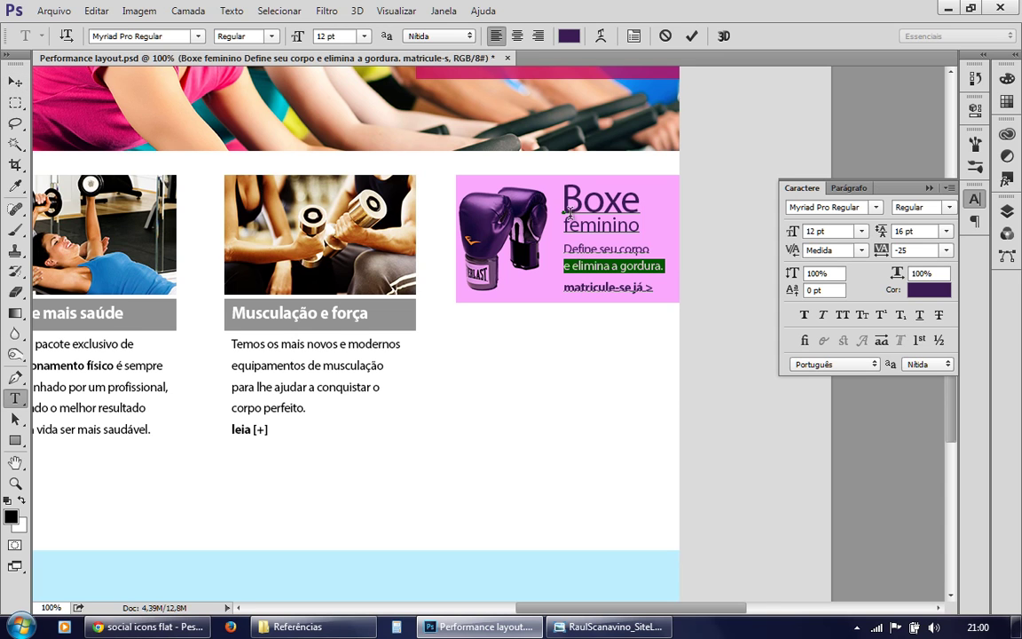
{"action": "left_click", "coordinate": [649, 226]}
{"action": "double_click", "coordinate": [648, 226]}
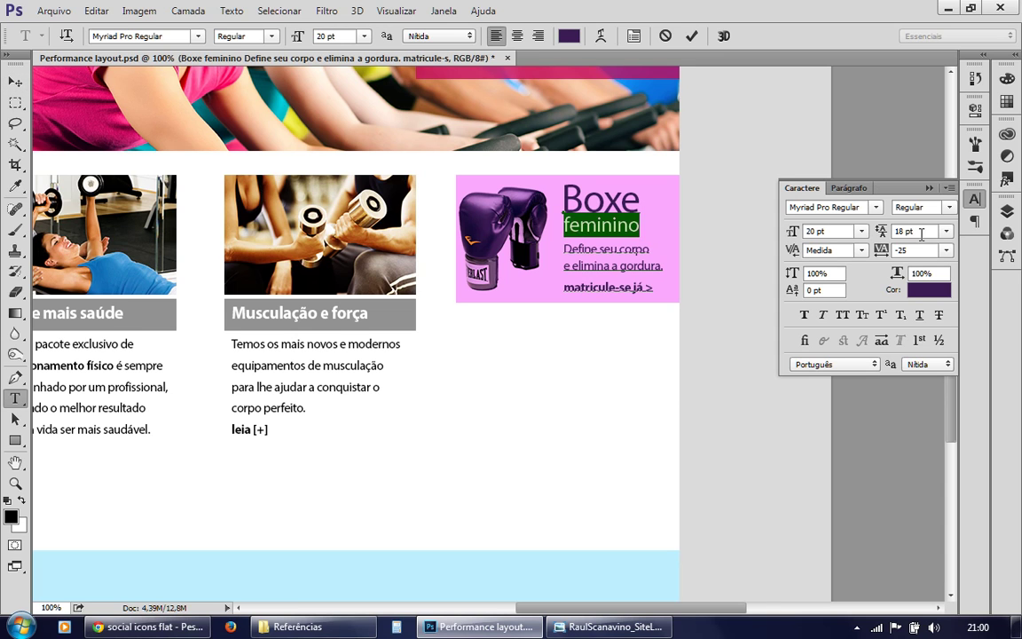
{"action": "left_click", "coordinate": [15, 82]}
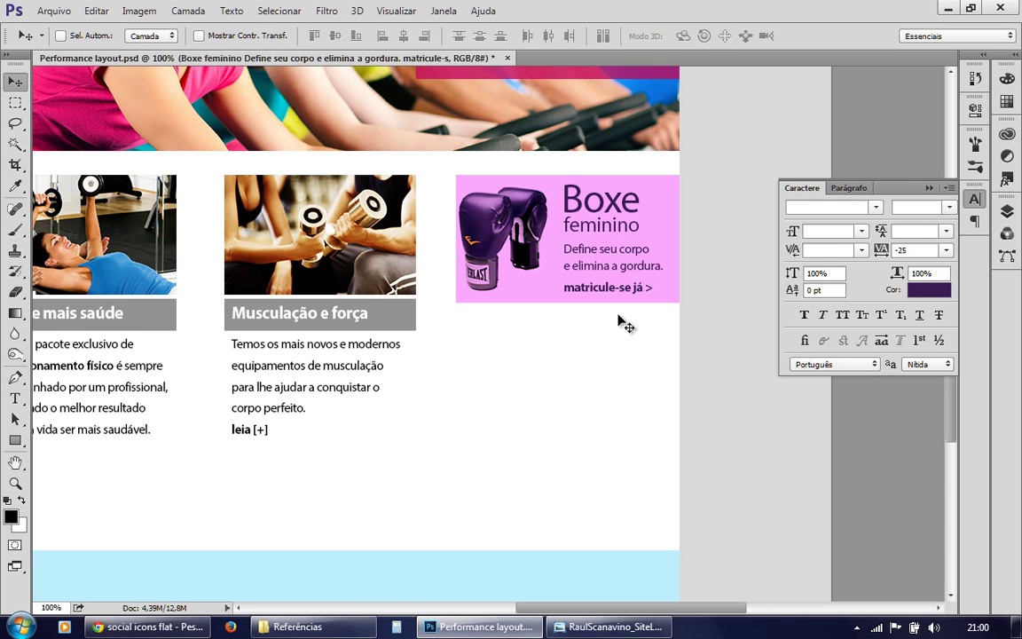
{"action": "key", "text": "Left"}
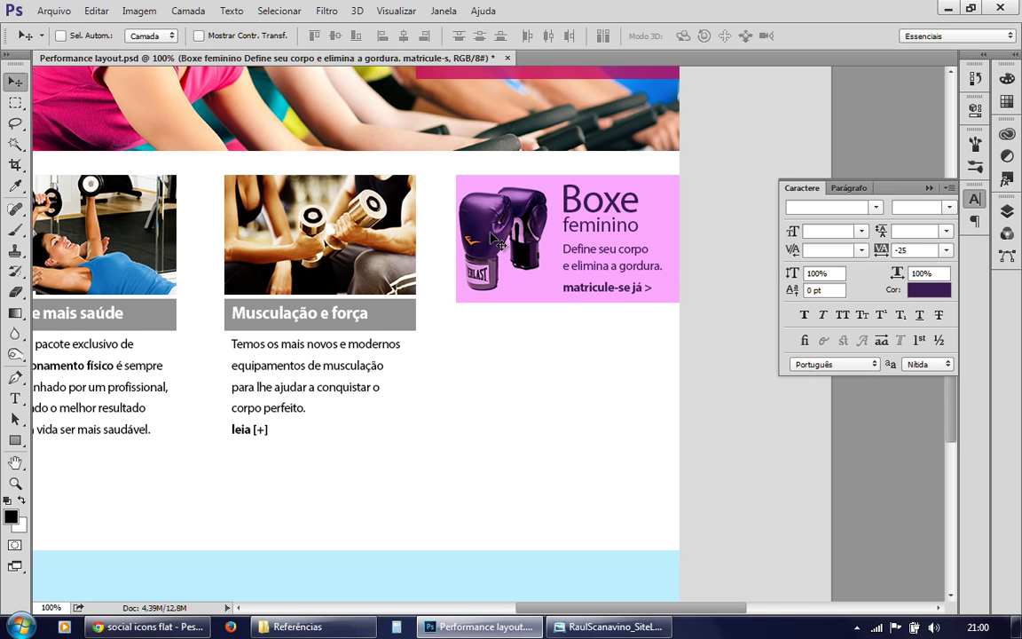
Move the luva boxe glove image higher in the banner and compare with the reference.
{"action": "left_click", "coordinate": [979, 204]}
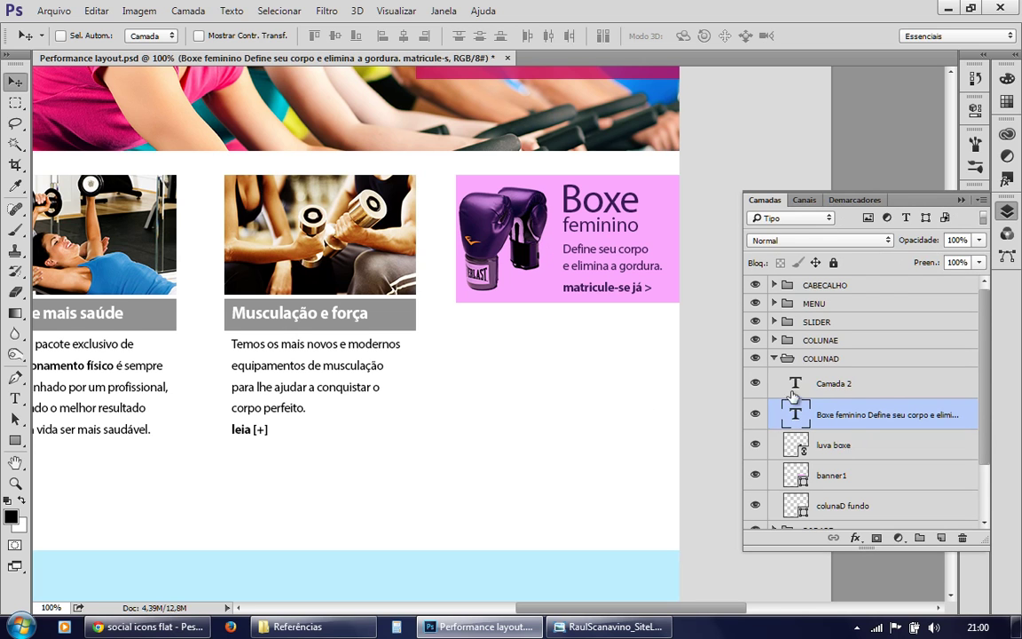
{"action": "mouse_move", "coordinate": [483, 282]}
{"action": "left_mouse_down"}
{"action": "mouse_move", "coordinate": [472, 224]}
{"action": "mouse_move", "coordinate": [566, 220]}
{"action": "mouse_move", "coordinate": [481, 231]}
{"action": "left_mouse_up"}
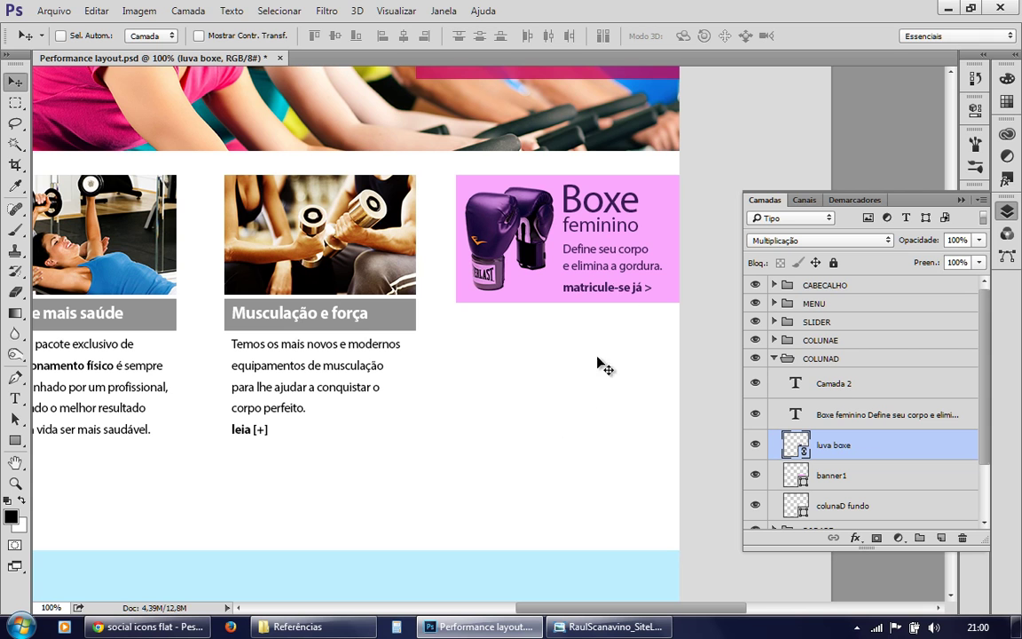
{"action": "left_click", "coordinate": [1007, 213]}
{"action": "left_click", "coordinate": [620, 628]}
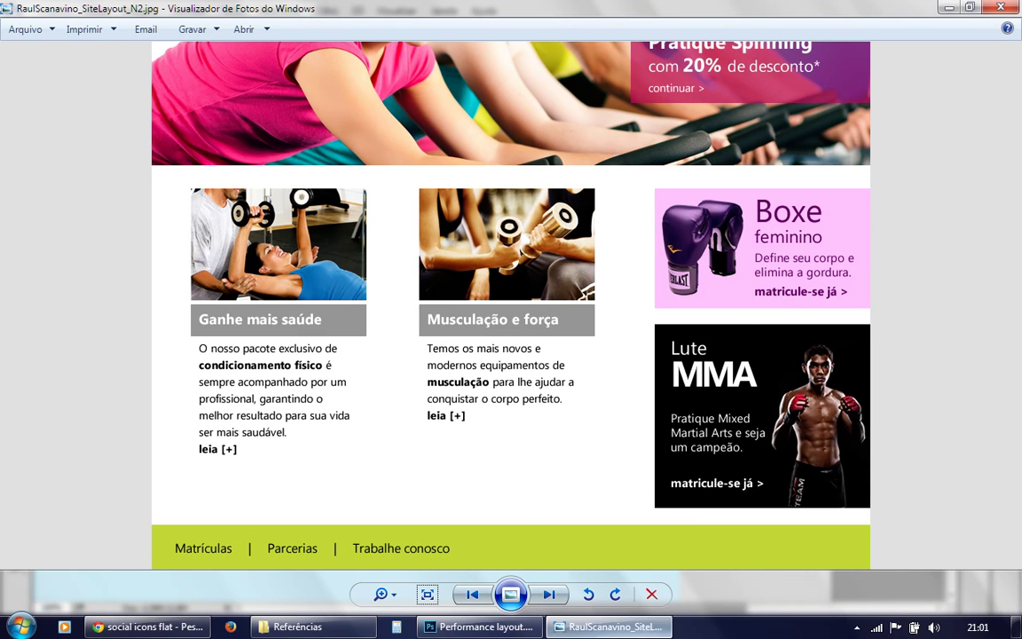
{"action": "key", "text": "alt+Tab"}
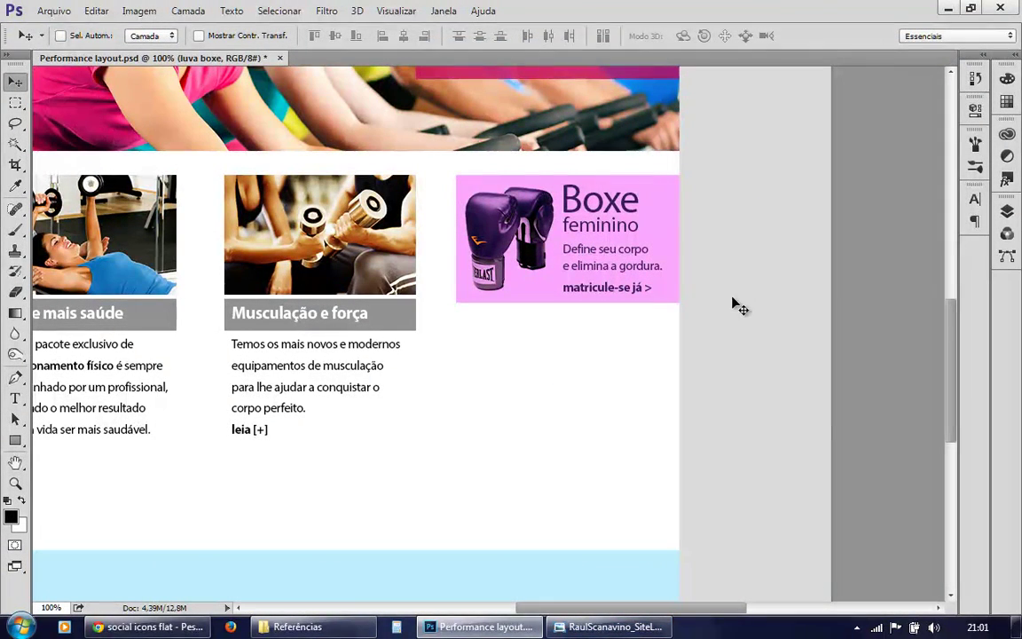
Duplicate the pink banner1 below the original.
{"action": "left_click", "coordinate": [672, 299], "text": "ctrl"}
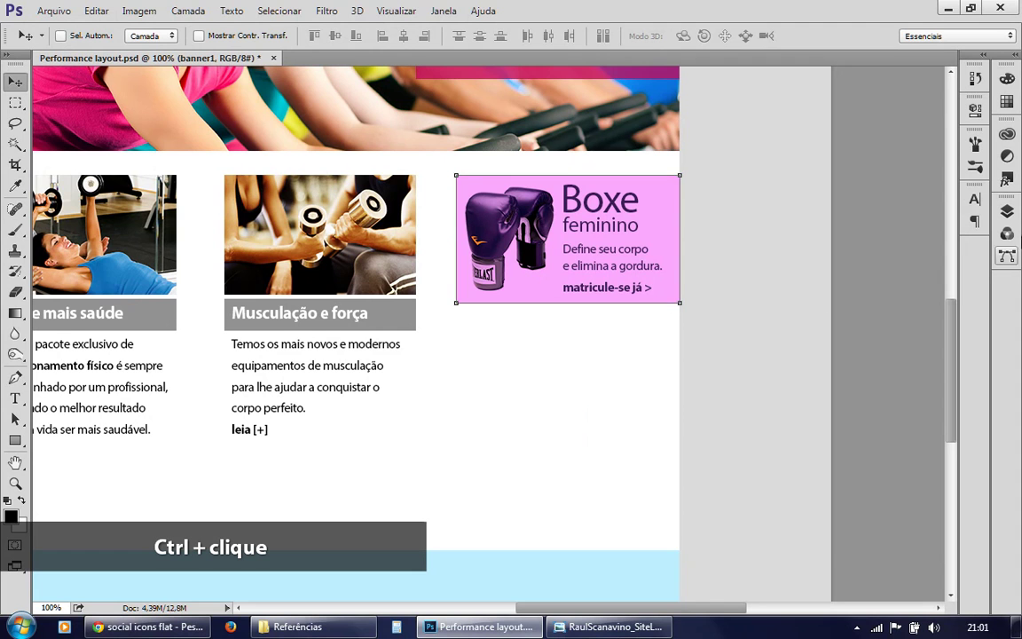
{"action": "left_click", "coordinate": [1007, 212]}
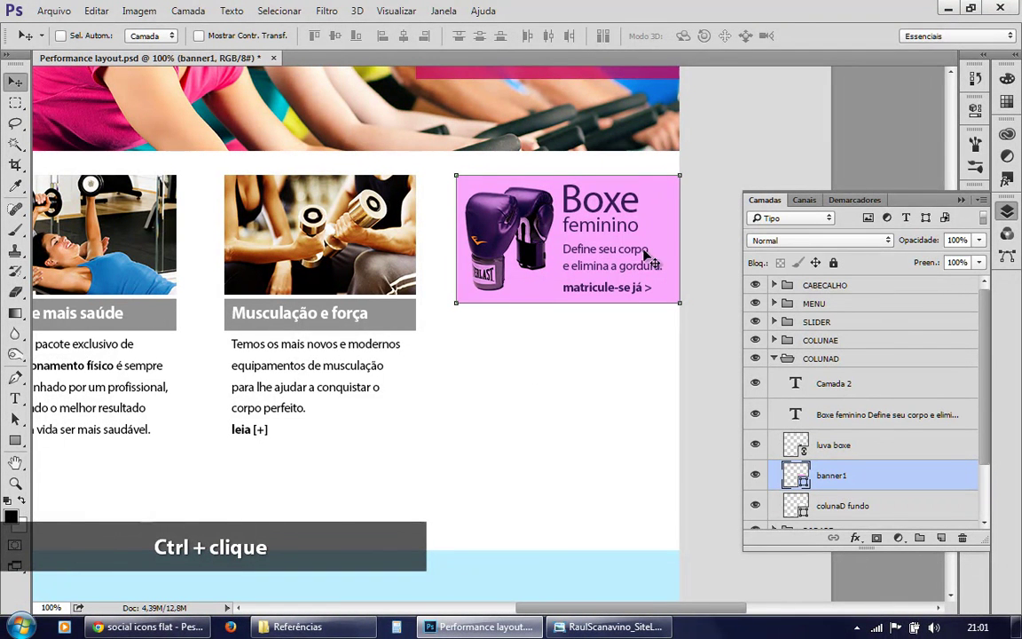
{"action": "left_click_drag", "start_coordinate": [674, 314], "coordinate": [675, 415]}
{"action": "key", "text": "Up"}
Stretch the banner copy to 250 px tall with Free Transform.
{"action": "key", "text": "ctrl+t"}
{"action": "left_click_drag", "start_coordinate": [567, 454], "coordinate": [573, 513]}
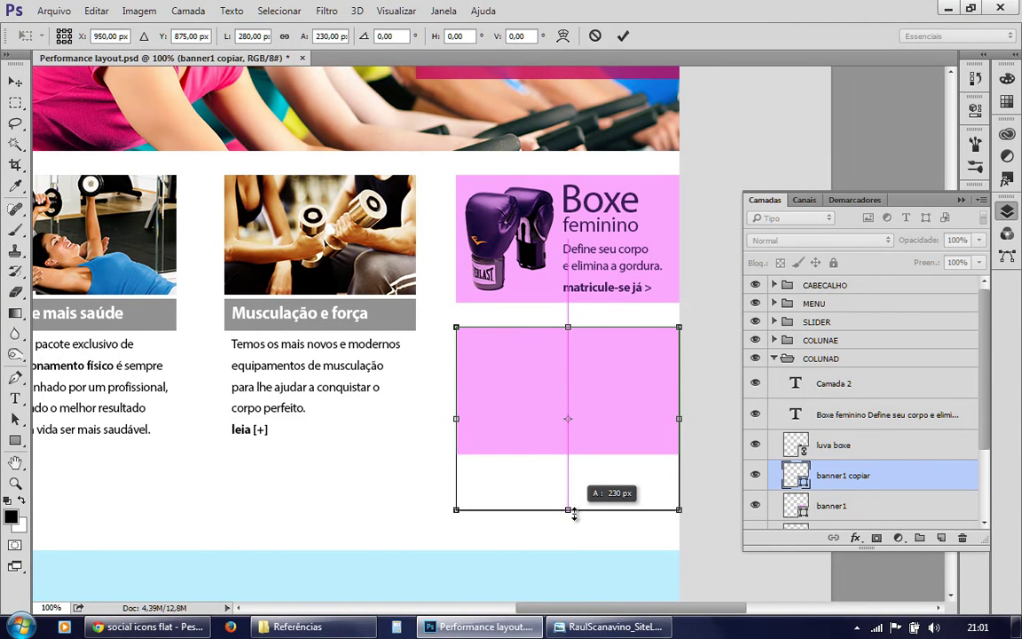
{"action": "left_click", "coordinate": [604, 626]}
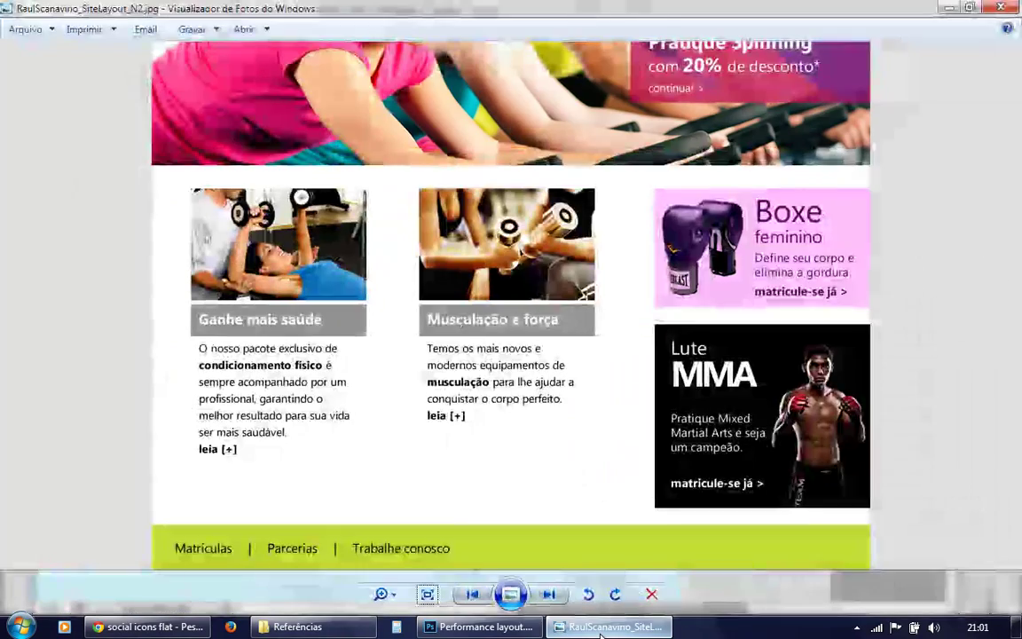
{"action": "left_click", "coordinate": [601, 628]}
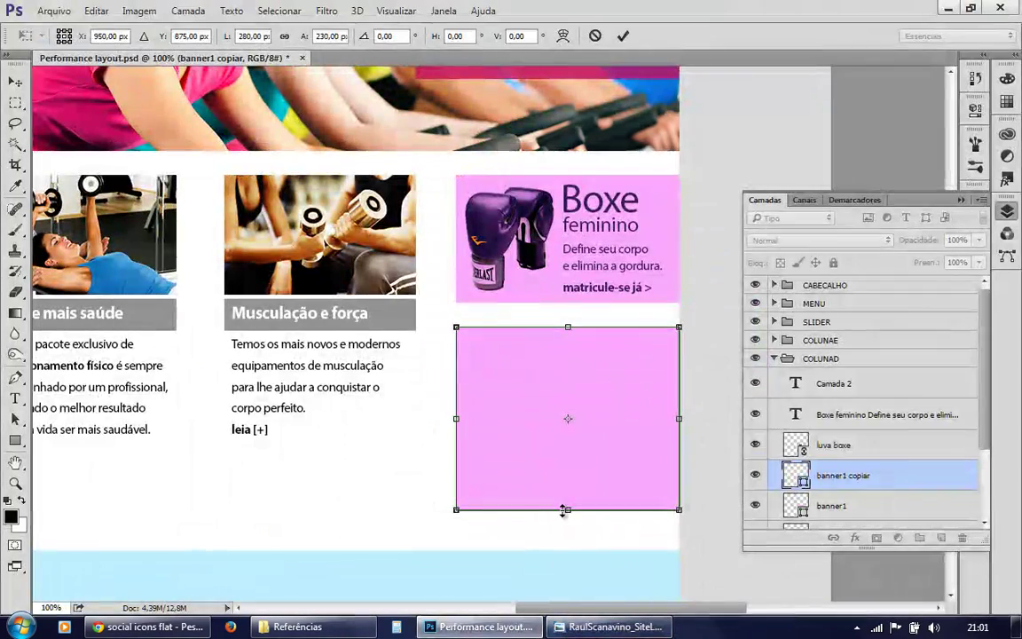
{"action": "left_click_drag", "start_coordinate": [568, 512], "coordinate": [567, 526]}
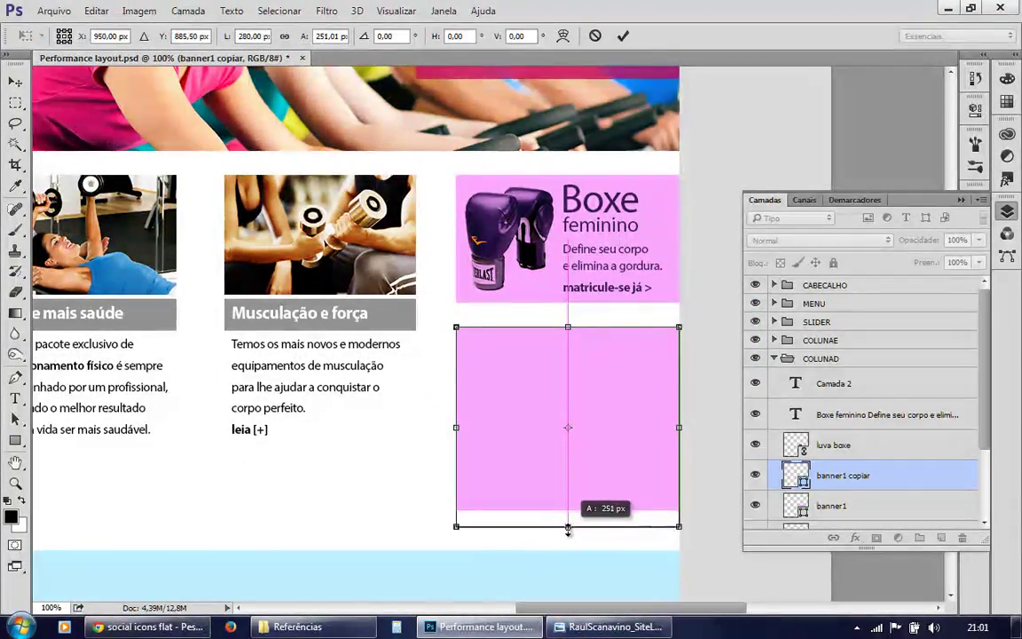
{"action": "left_click_drag", "start_coordinate": [568, 526], "coordinate": [568, 527]}
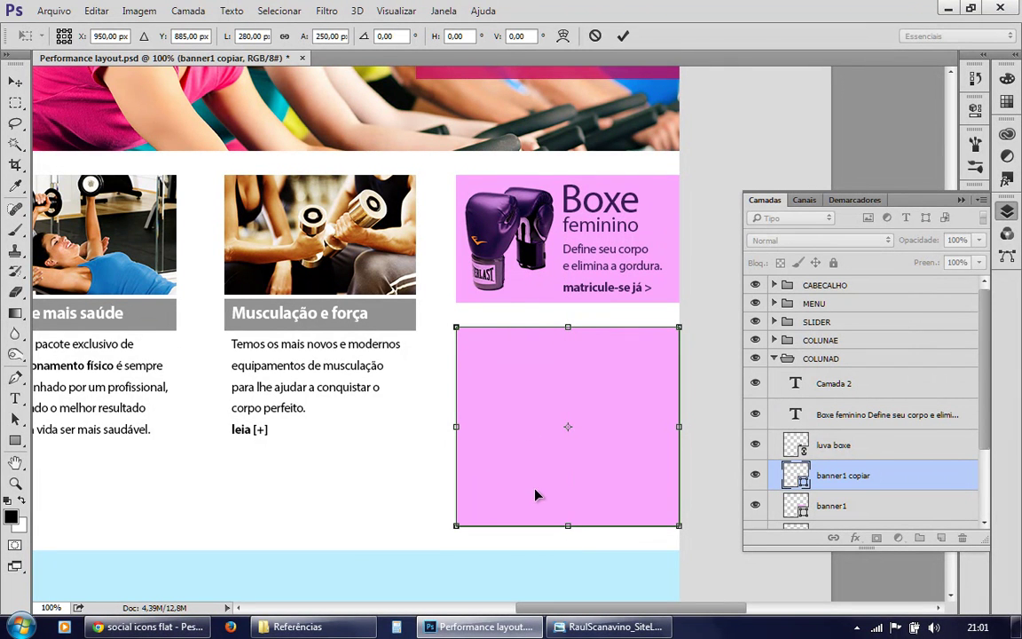
{"action": "key", "text": "Return"}
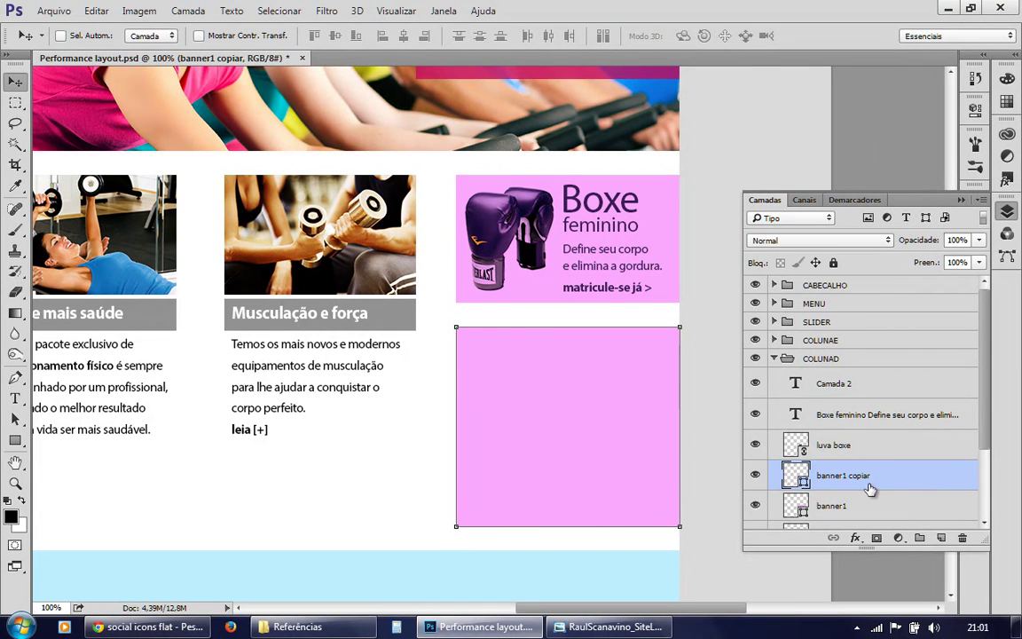
Move the banner1 copiar layer to the top of COLUNAD and start renaming it.
{"action": "left_click_drag", "start_coordinate": [866, 484], "coordinate": [863, 394]}
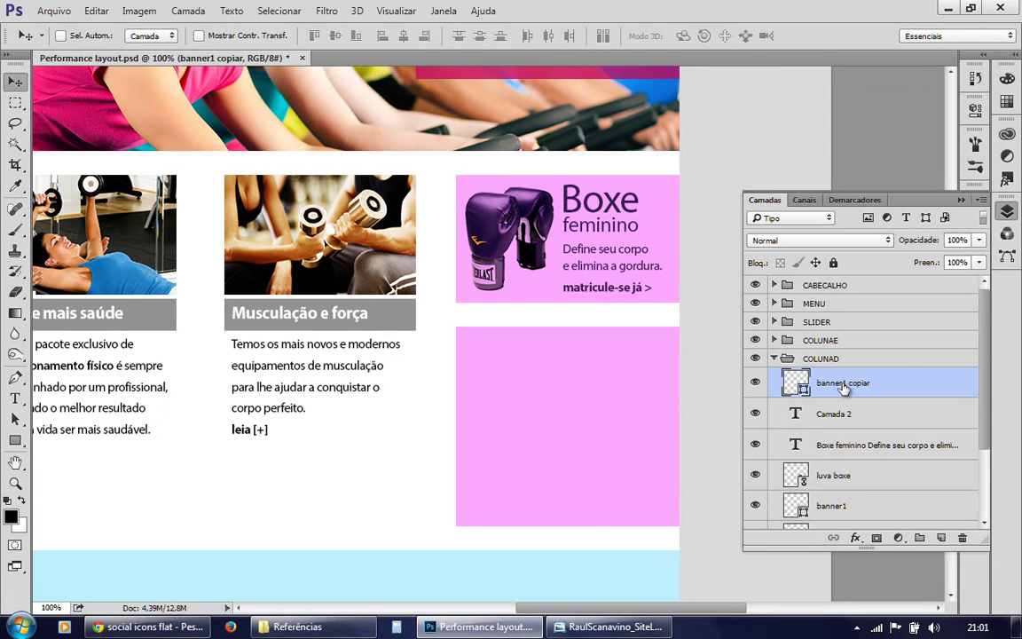
{"action": "double_click", "coordinate": [840, 387]}
{"action": "left_click_drag", "start_coordinate": [844, 383], "coordinate": [860, 383]}
{"action": "type", "text": "banner2"}
Name the layer banner2, fill it black (000000), and compare with the reference.
{"action": "key", "text": "Return"}
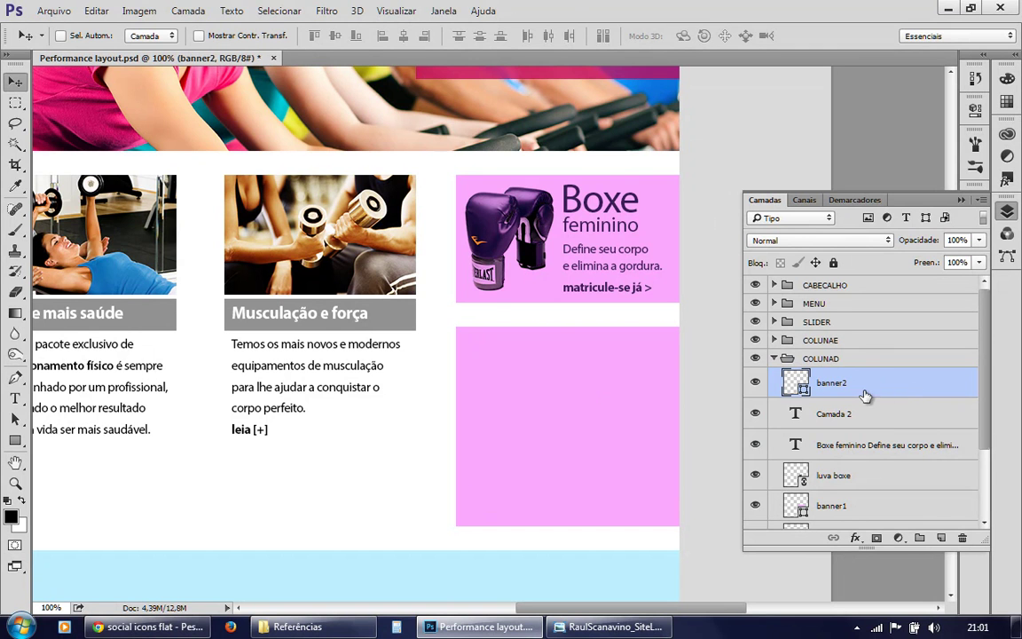
{"action": "double_click", "coordinate": [792, 383]}
{"action": "type", "text": "000000"}
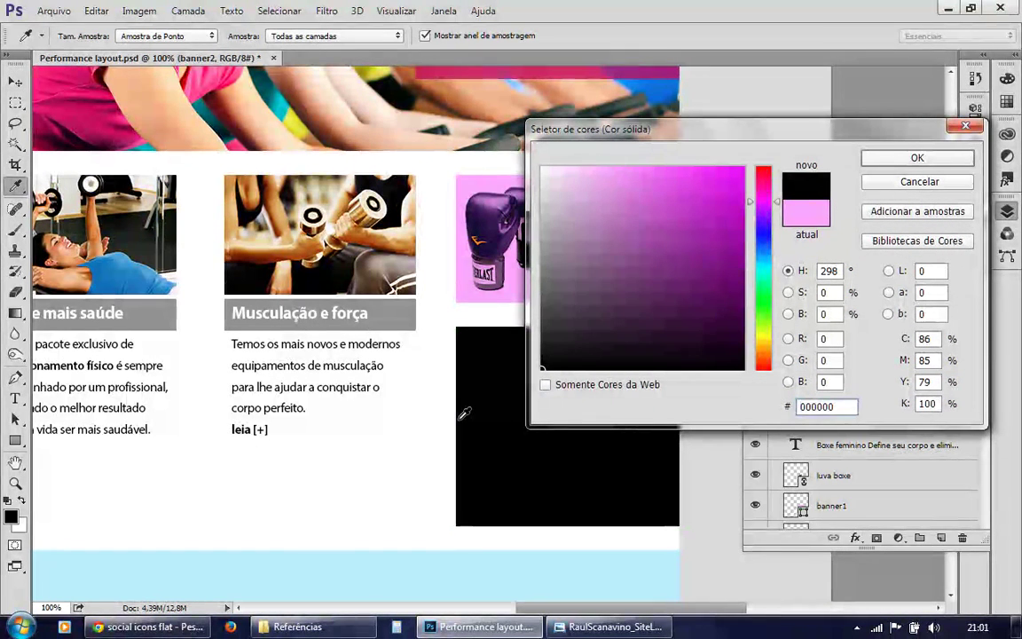
{"action": "left_click", "coordinate": [950, 159]}
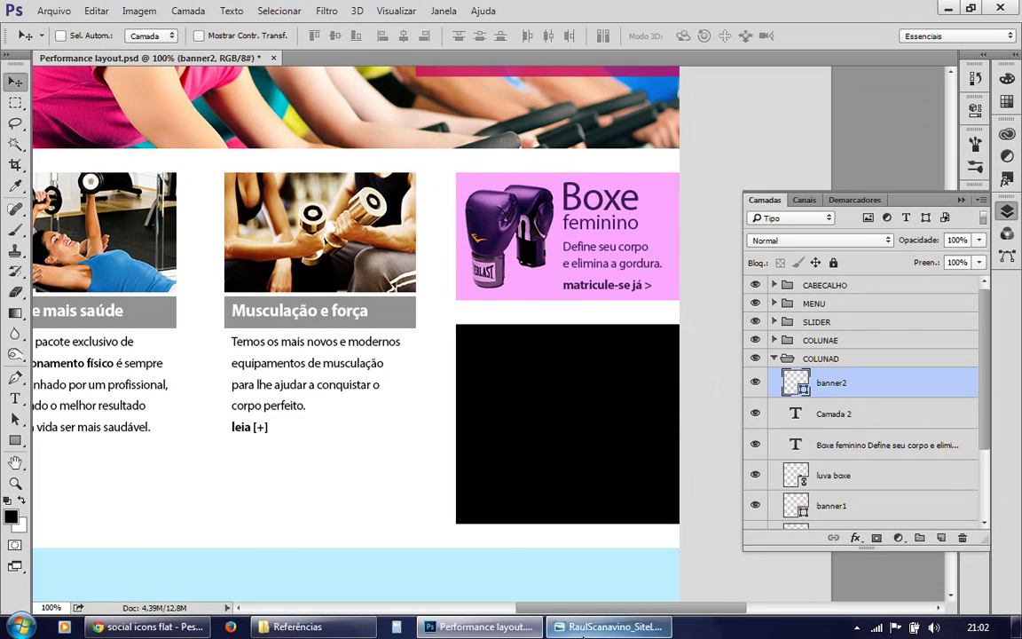
{"action": "left_click", "coordinate": [610, 626]}
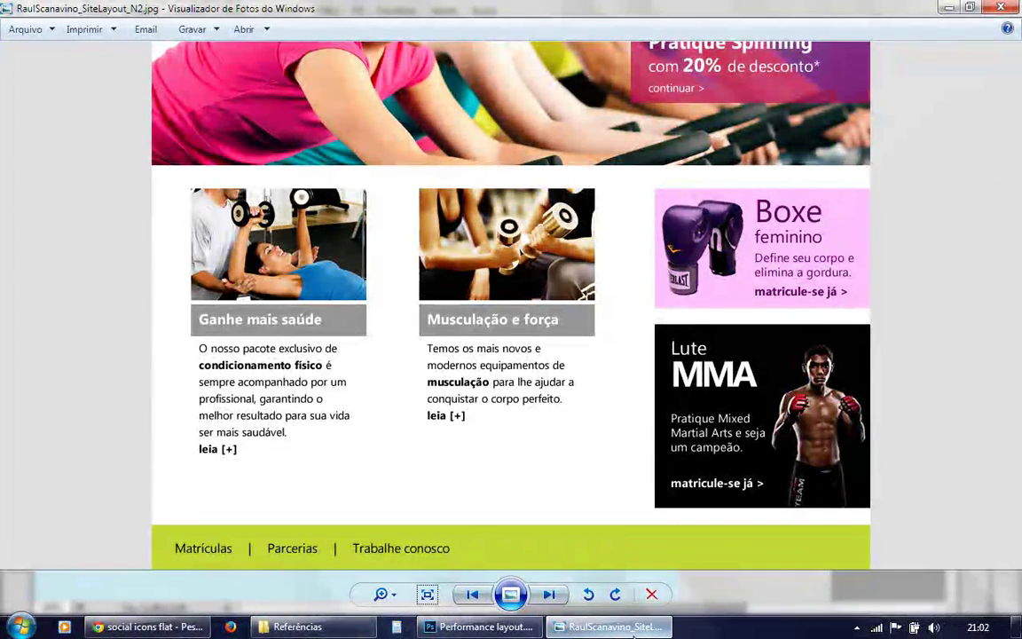
{"action": "left_click", "coordinate": [621, 626]}
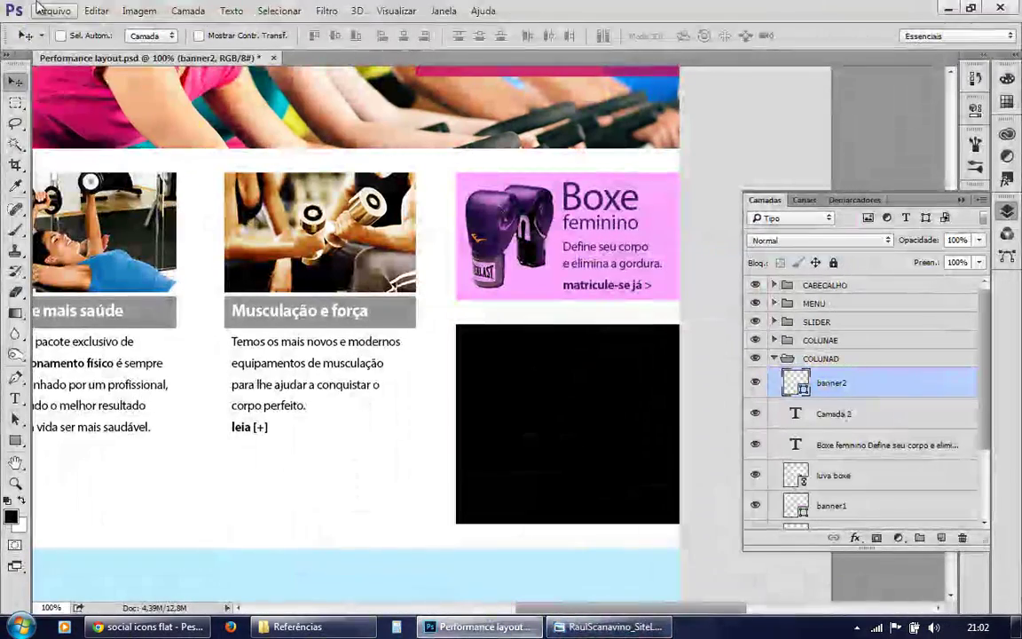
Place mma fighter.jpg into the layout.
{"action": "left_click", "coordinate": [40, 11]}
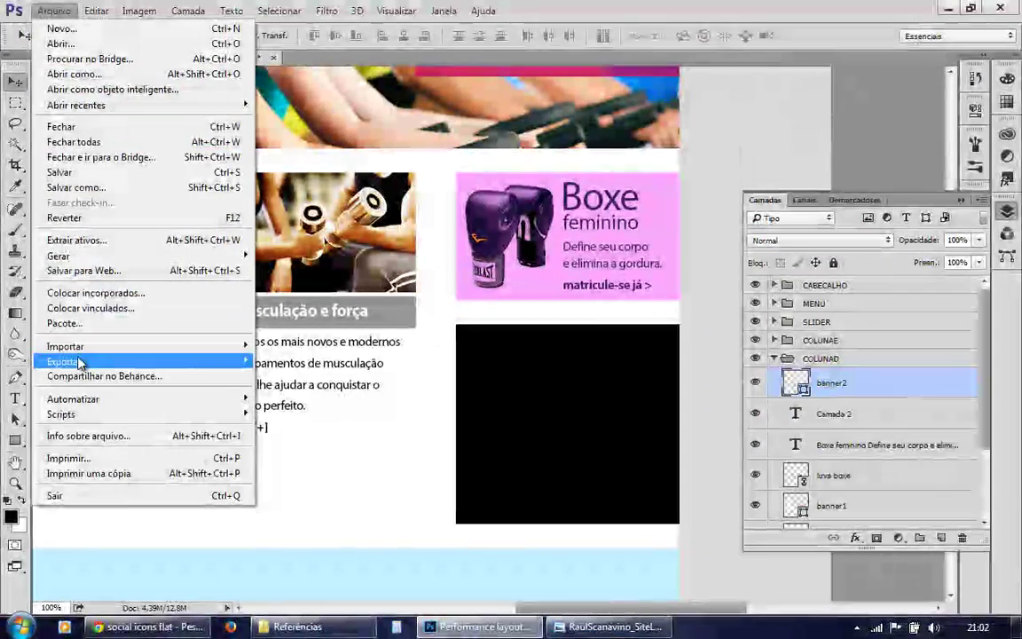
{"action": "left_click", "coordinate": [87, 309]}
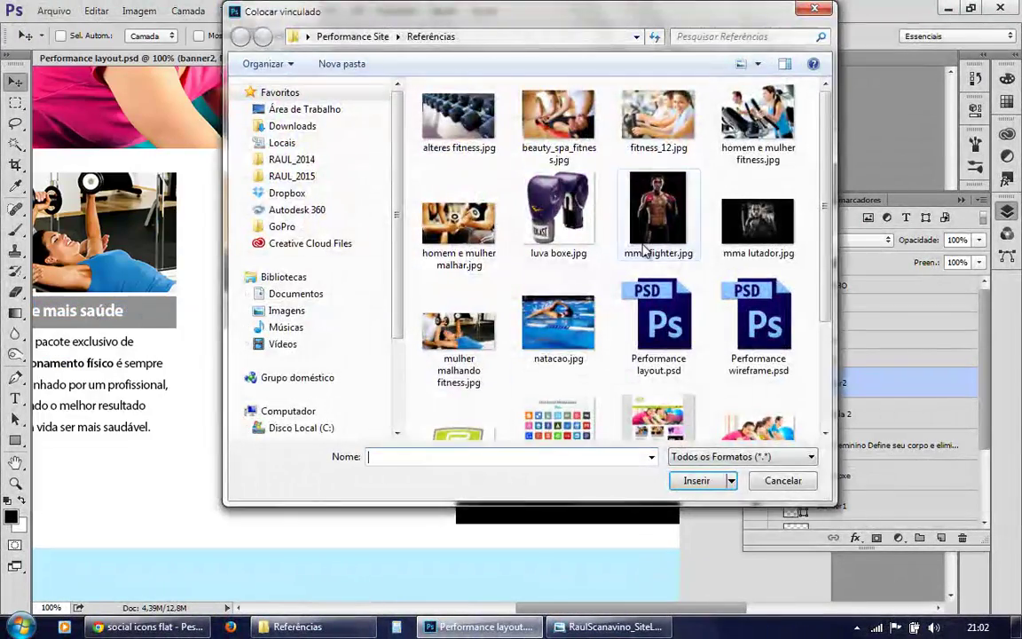
{"action": "left_click", "coordinate": [655, 232]}
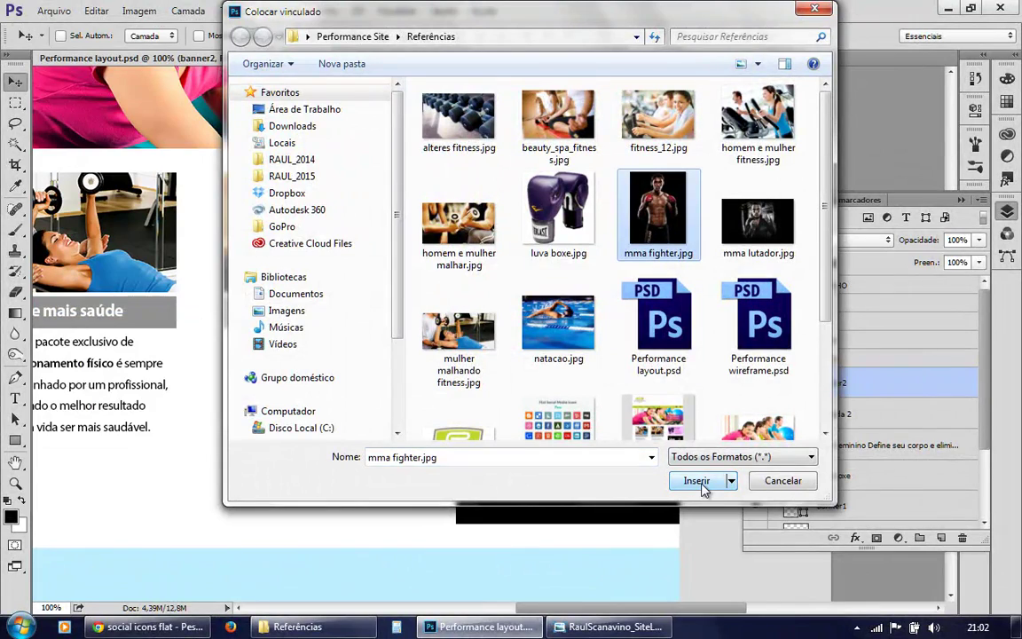
{"action": "left_click", "coordinate": [698, 482]}
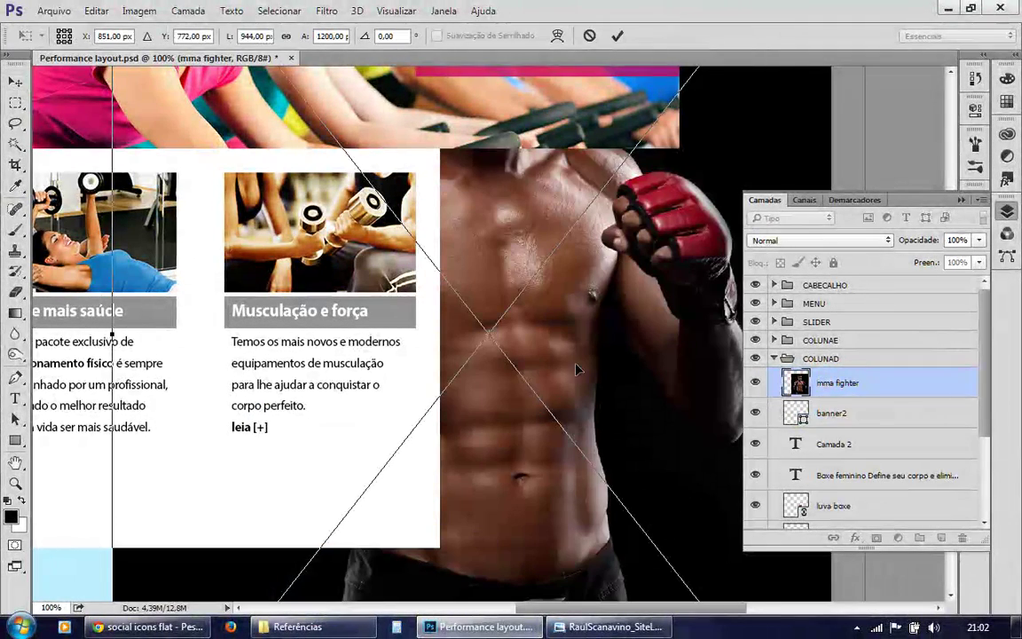
Resize the fighter photo to 120 px then 220 px tall on the black banner's right side.
{"action": "left_click", "coordinate": [286, 36]}
{"action": "left_click", "coordinate": [329, 36]}
{"action": "type", "text": "120px"}
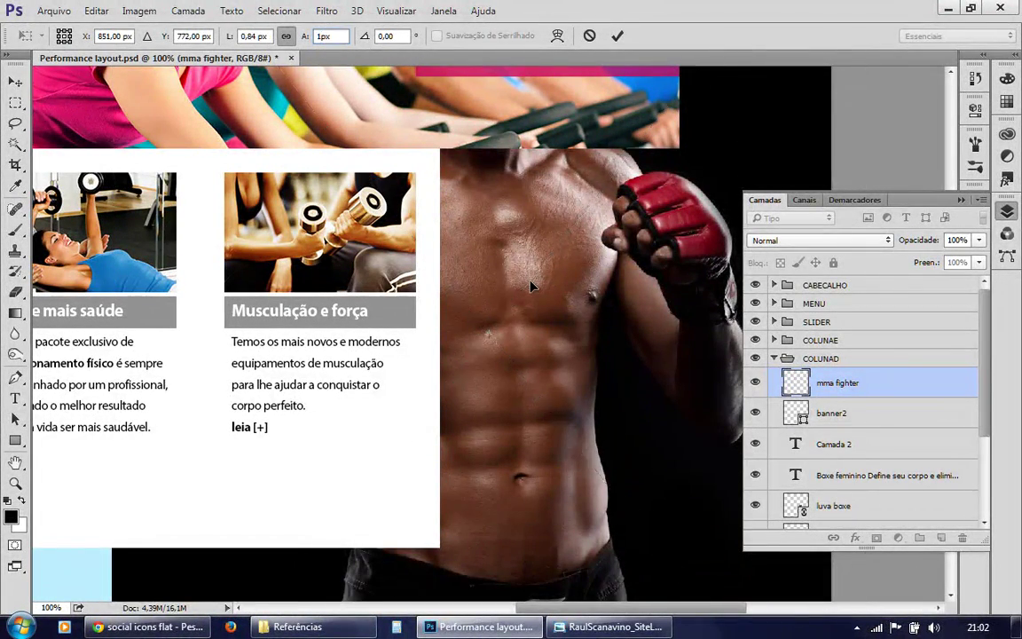
{"action": "key", "text": "Return"}
{"action": "left_click_drag", "start_coordinate": [490, 366], "coordinate": [649, 507]}
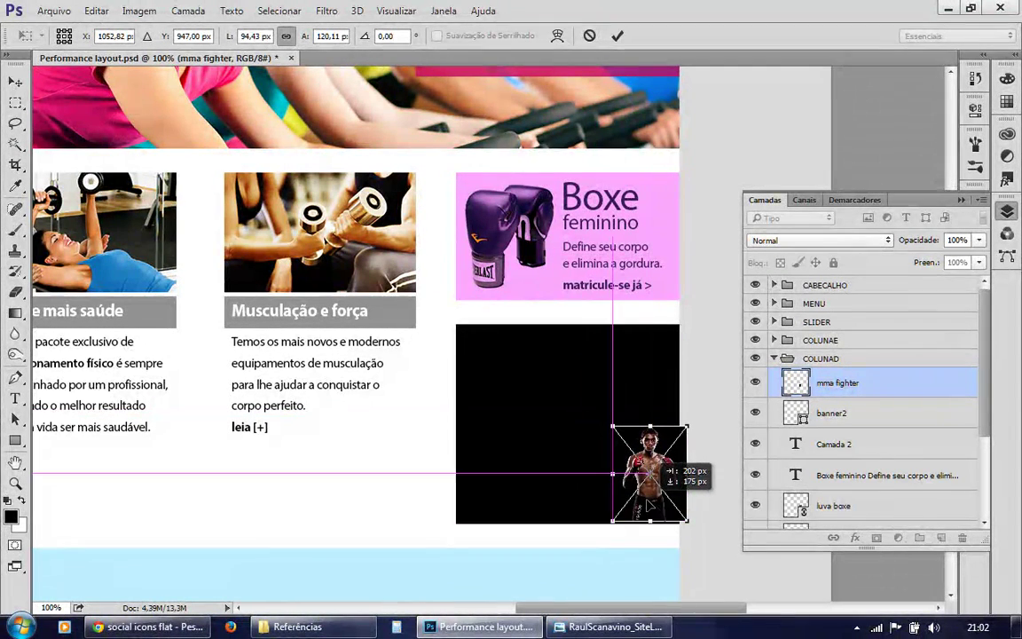
{"action": "left_click_drag", "start_coordinate": [650, 507], "coordinate": [649, 506]}
{"action": "left_click_drag", "start_coordinate": [610, 429], "coordinate": [547, 347]}
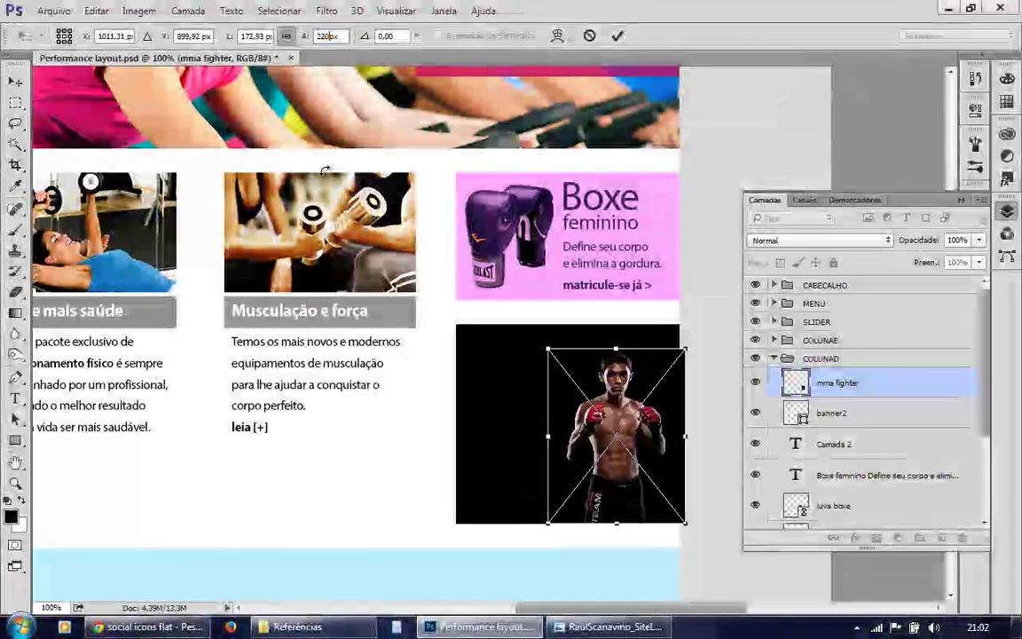
{"action": "key", "text": "Return"}
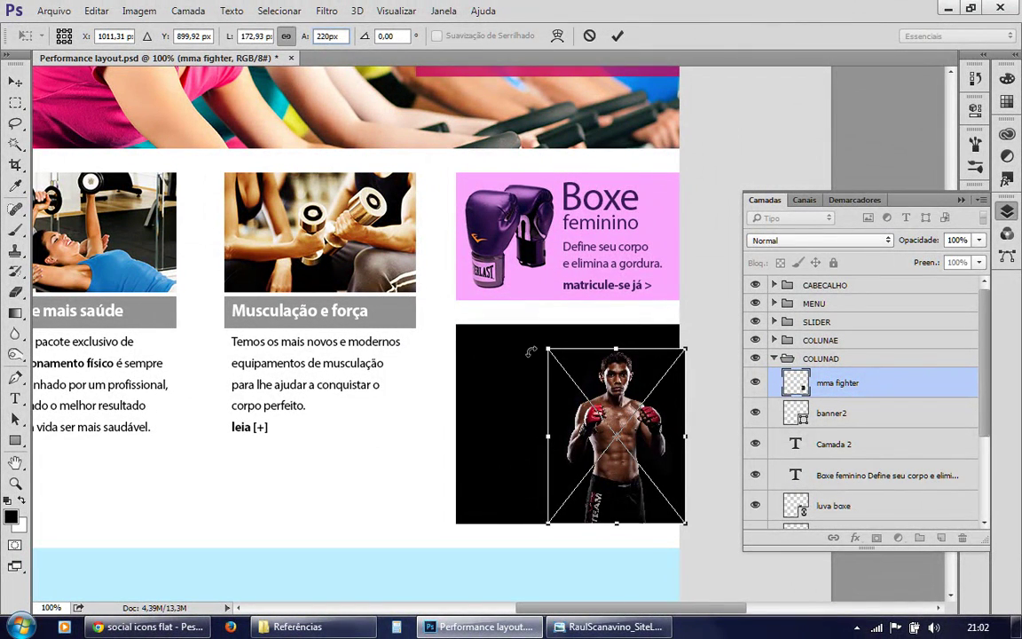
{"action": "key", "text": "Return"}
{"action": "left_click_drag", "start_coordinate": [622, 500], "coordinate": [680, 467]}
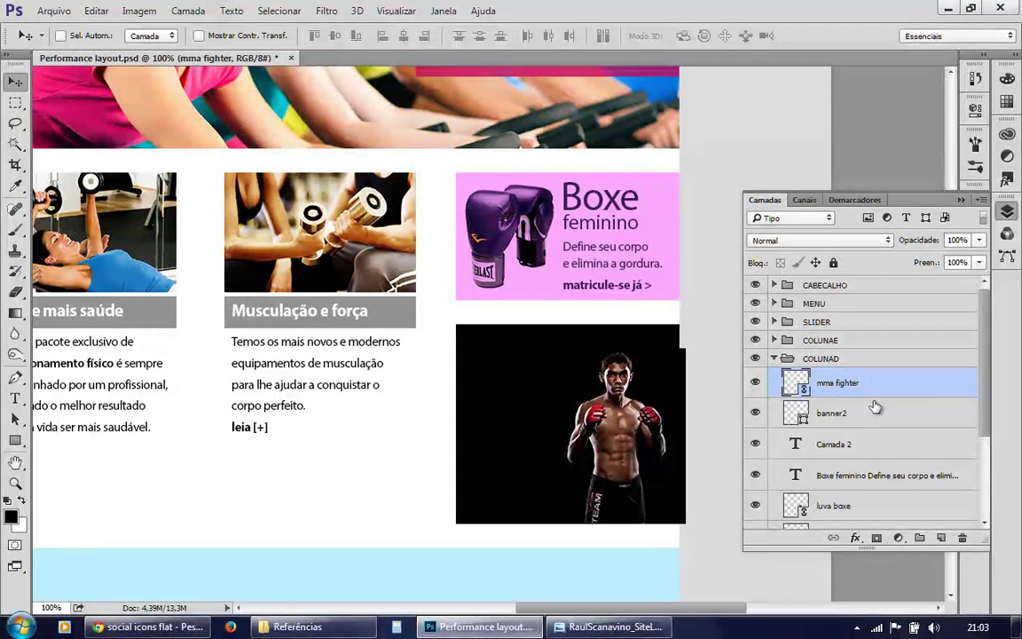
Clip the mma fighter photo to banner2, nudge it right, and check the reference.
{"action": "right_click", "coordinate": [872, 394]}
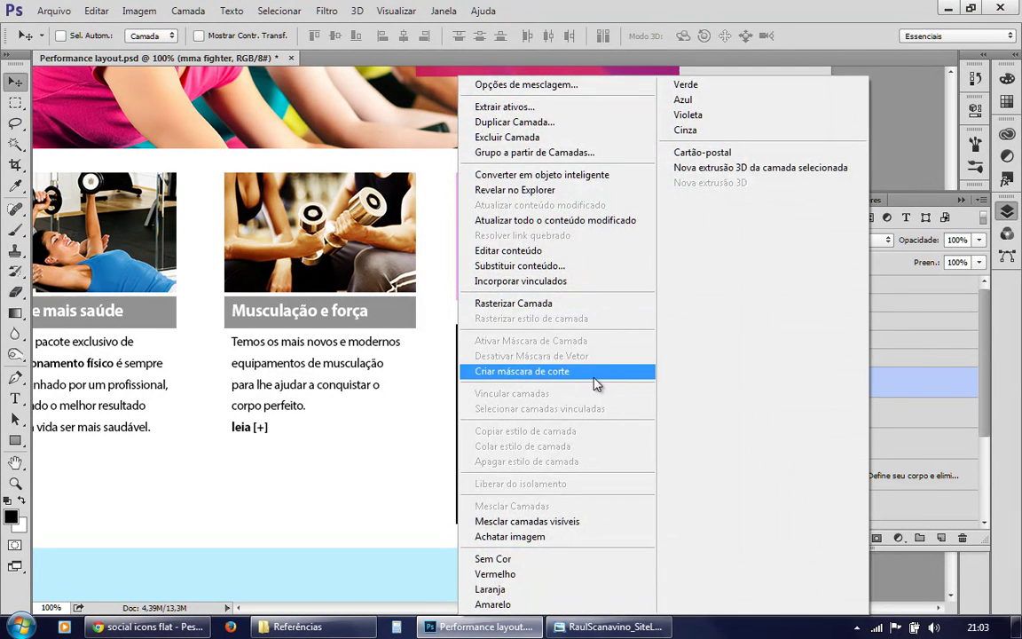
{"action": "left_click", "coordinate": [598, 383]}
{"action": "mouse_move", "coordinate": [608, 495]}
{"action": "left_mouse_down"}
{"action": "mouse_move", "coordinate": [634, 498]}
{"action": "mouse_move", "coordinate": [615, 502]}
{"action": "left_mouse_up"}
{"action": "key", "text": "Left"}
{"action": "key", "text": "Left"}
{"action": "key", "text": "Left"}
{"action": "key", "text": "Left"}
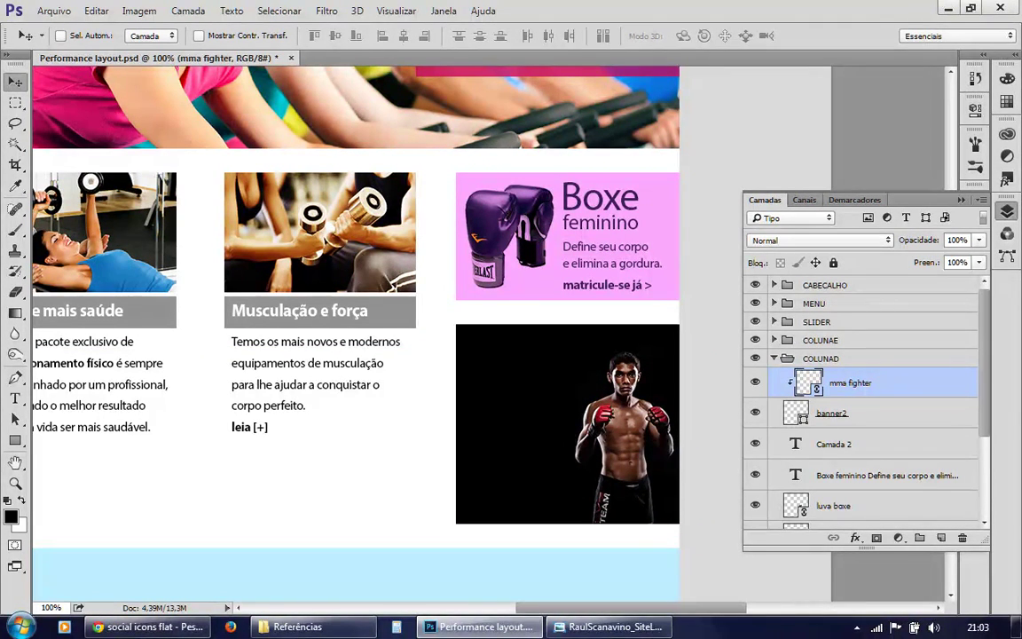
{"action": "left_click", "coordinate": [610, 627]}
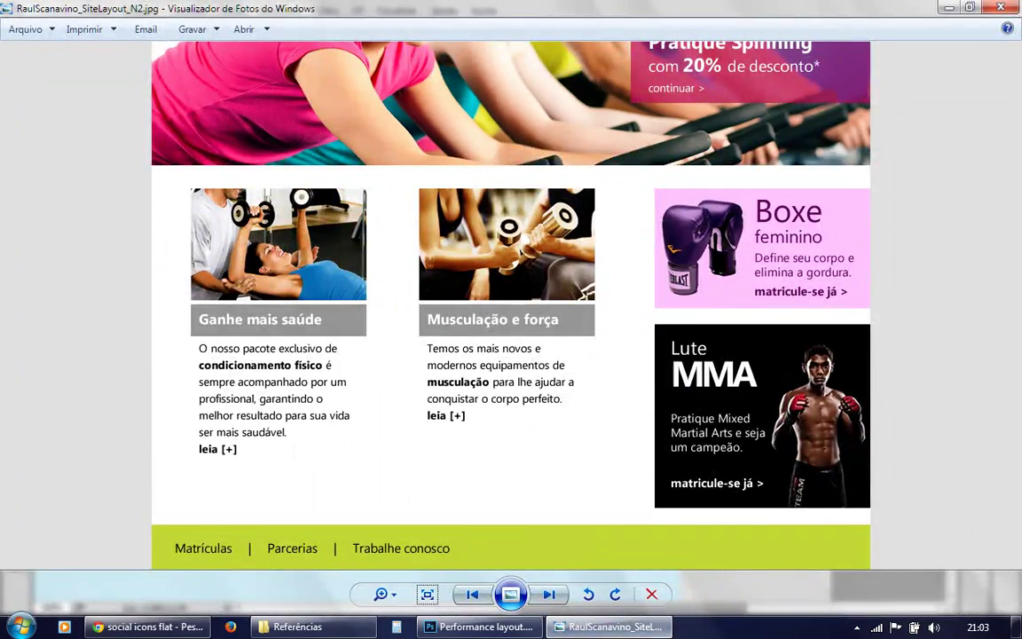
{"action": "key", "text": "alt+Tab"}
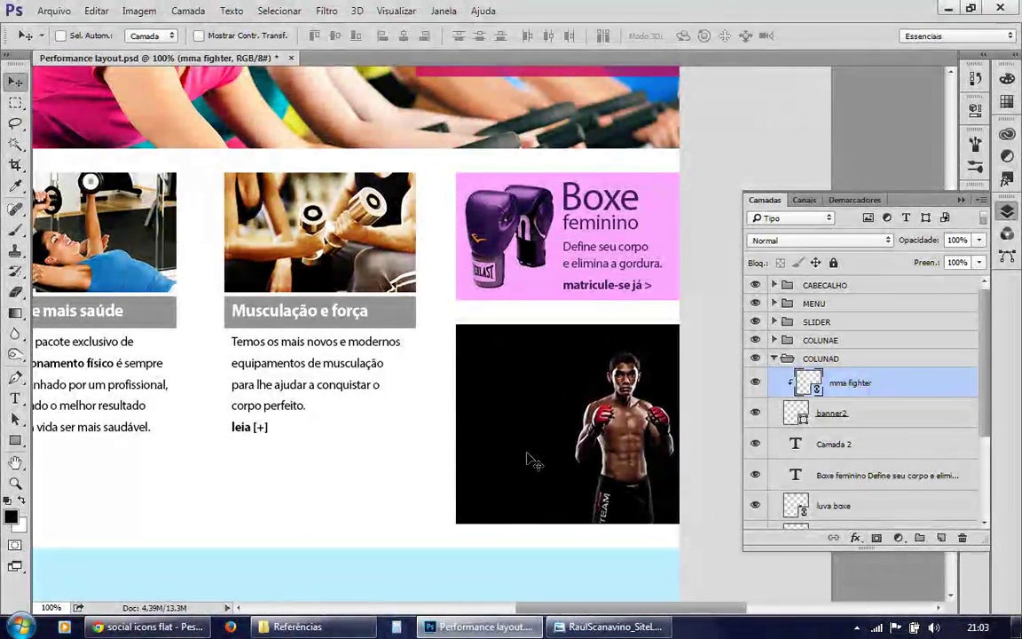
Duplicate the Boxe feminino text and place the copy at the black banner's top-left, above the photo layers.
{"action": "left_click", "coordinate": [610, 211], "text": "ctrl"}
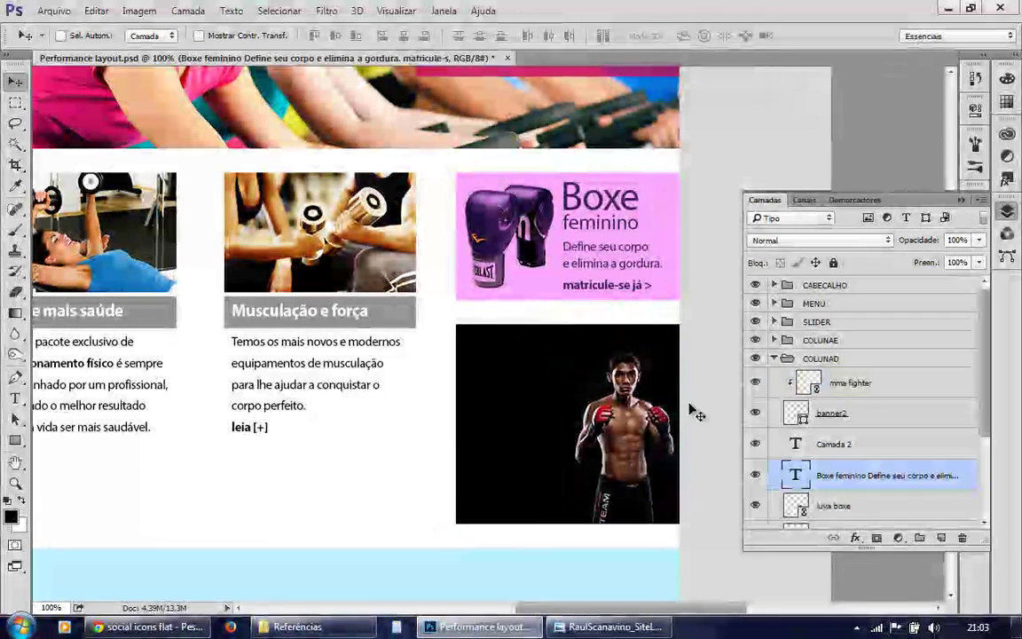
{"action": "key", "text": "ctrl"}
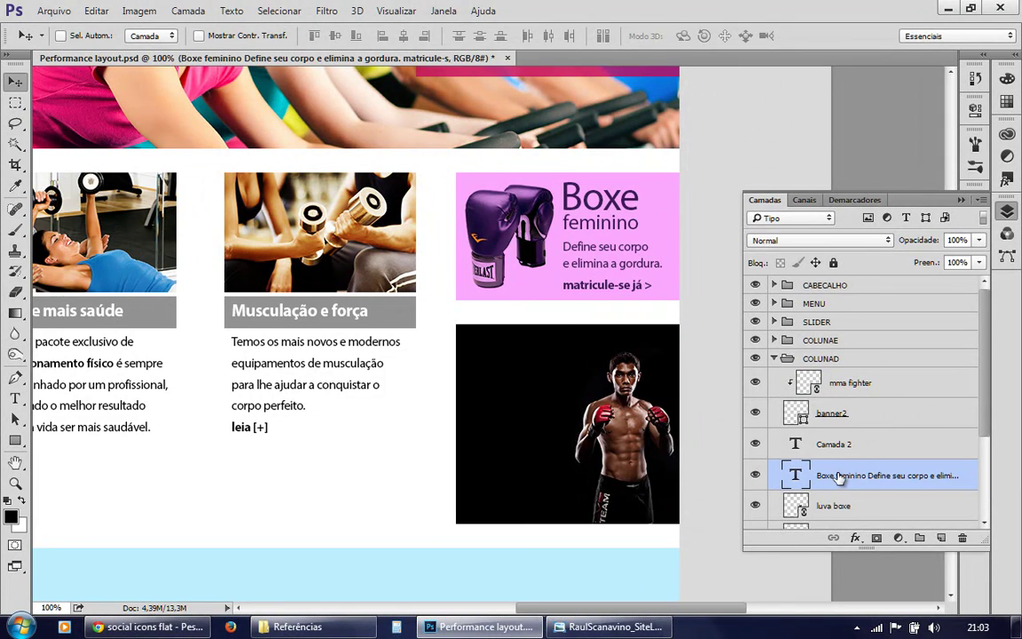
{"action": "mouse_move", "coordinate": [587, 233]}
{"action": "left_mouse_down"}
{"action": "mouse_move", "coordinate": [564, 295]}
{"action": "mouse_move", "coordinate": [510, 366]}
{"action": "mouse_move", "coordinate": [695, 540]}
{"action": "left_mouse_up"}
{"action": "left_click_drag", "start_coordinate": [854, 475], "coordinate": [849, 373]}
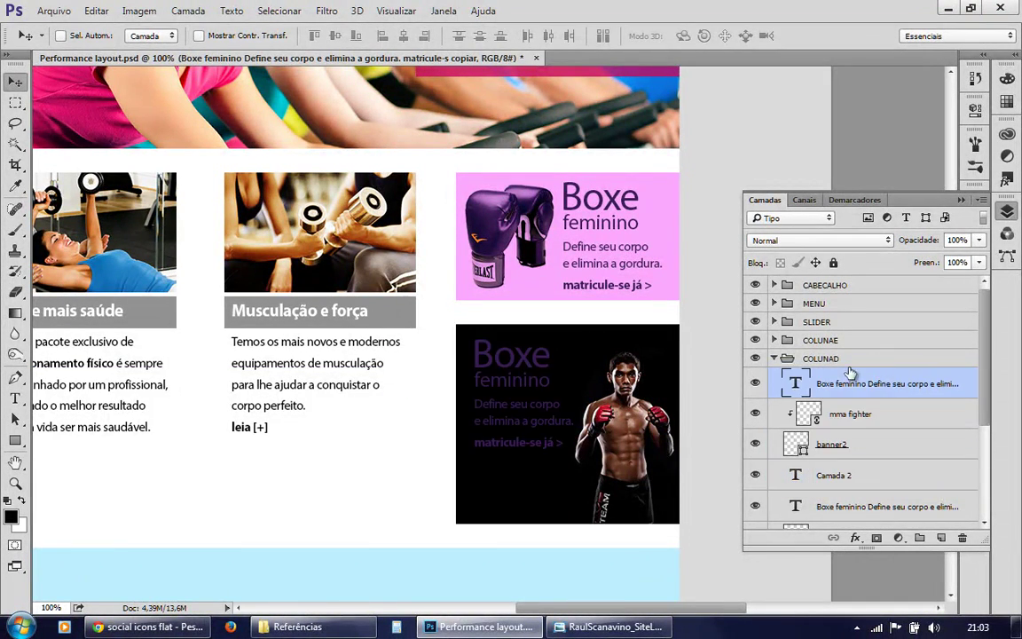
{"action": "left_click_drag", "start_coordinate": [513, 424], "coordinate": [524, 477]}
{"action": "key", "text": "Left"}
{"action": "key", "text": "Up"}
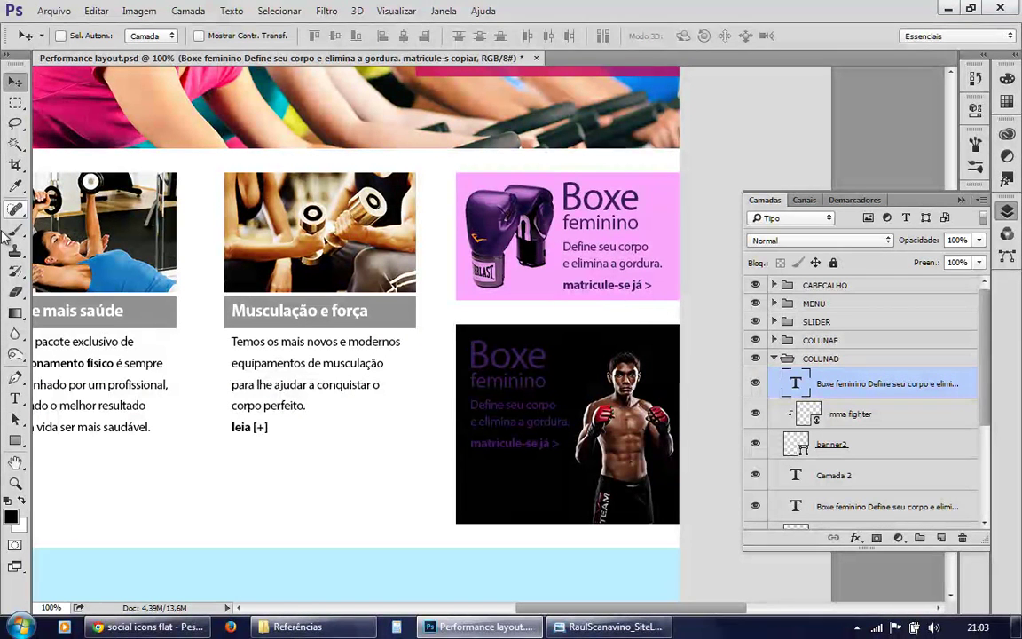
{"action": "left_click", "coordinate": [17, 399]}
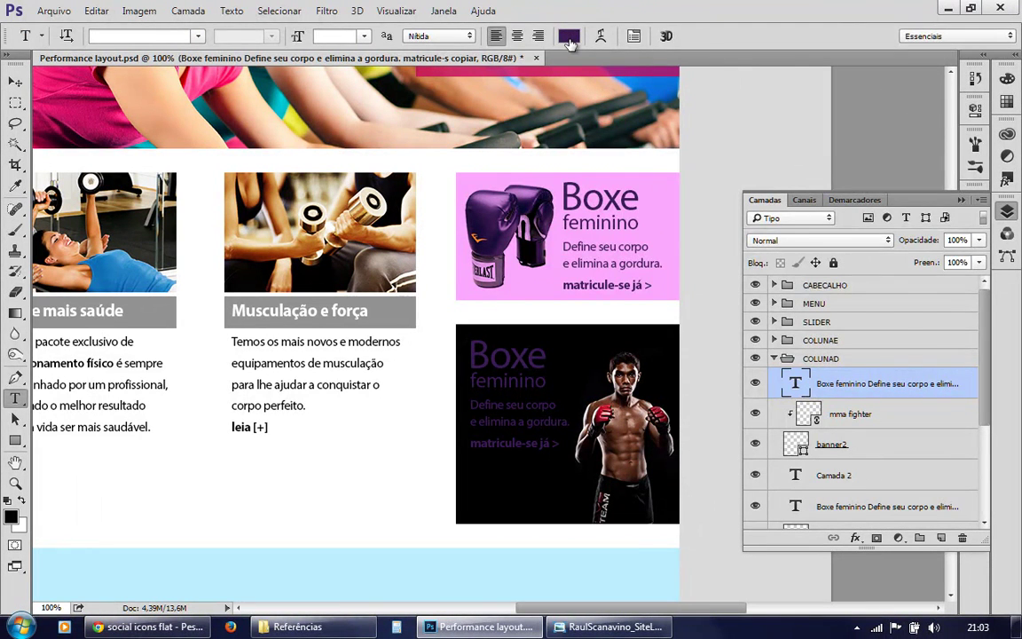
Make the copied text white (ffffff), open the Character panel and glance at the reference image.
{"action": "left_click", "coordinate": [569, 37]}
{"action": "type", "text": "ffffff"}
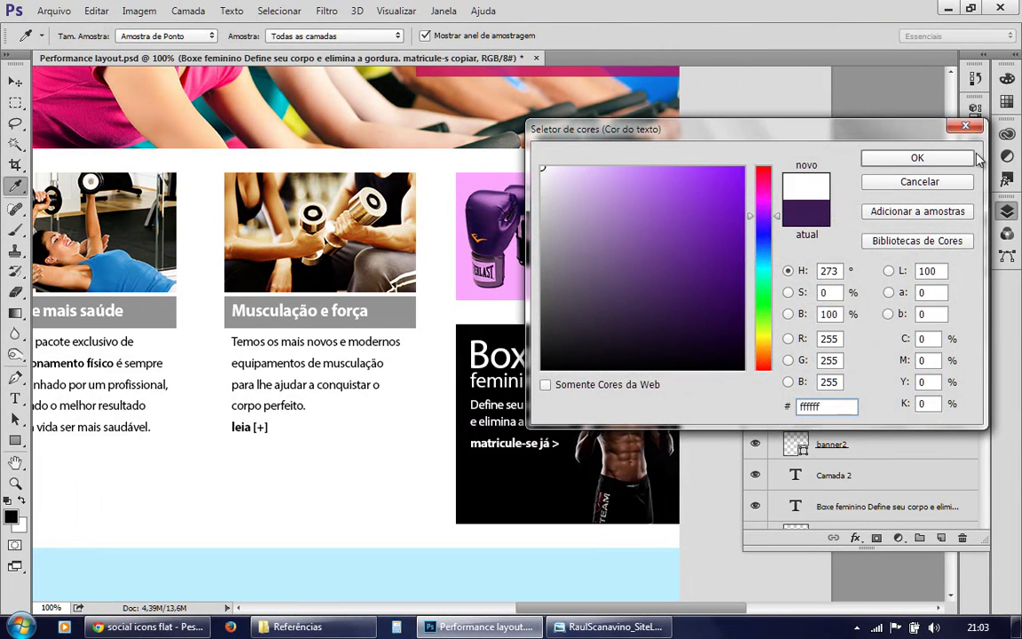
{"action": "left_click", "coordinate": [954, 159]}
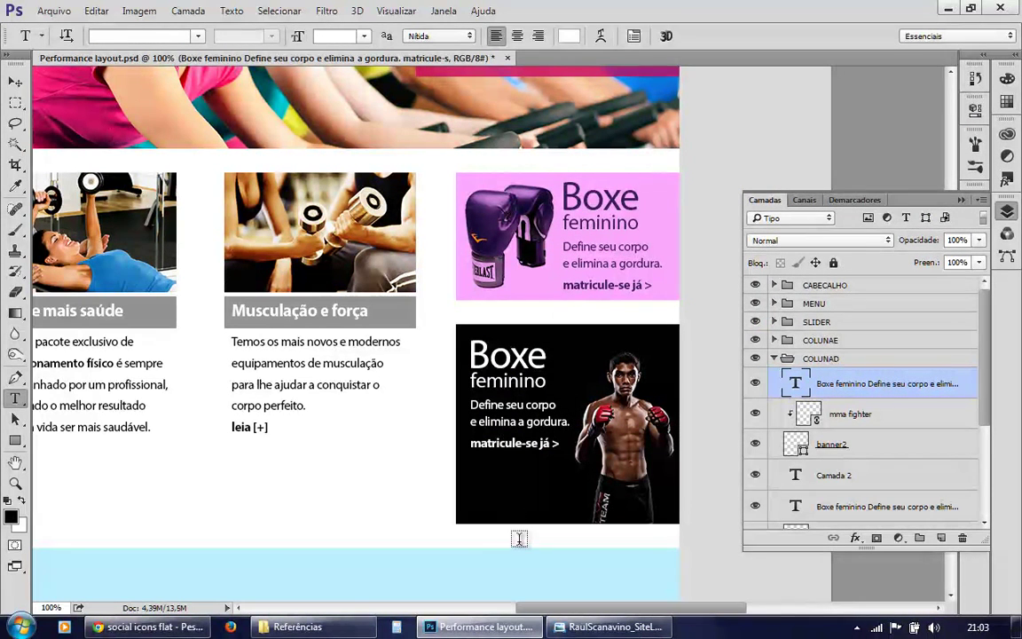
{"action": "left_click", "coordinate": [1007, 211]}
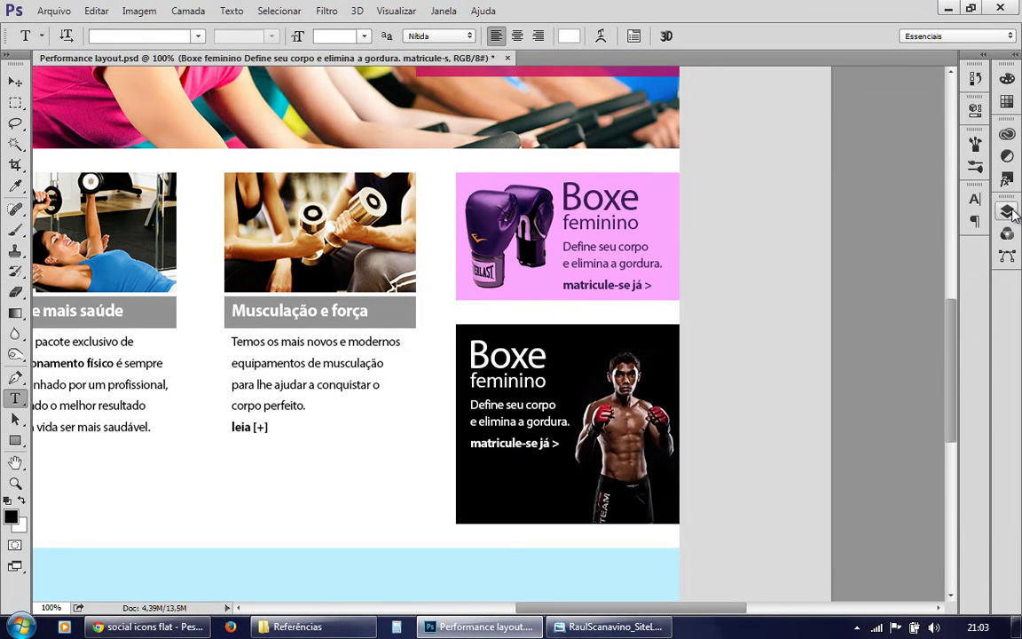
{"action": "left_click", "coordinate": [975, 201]}
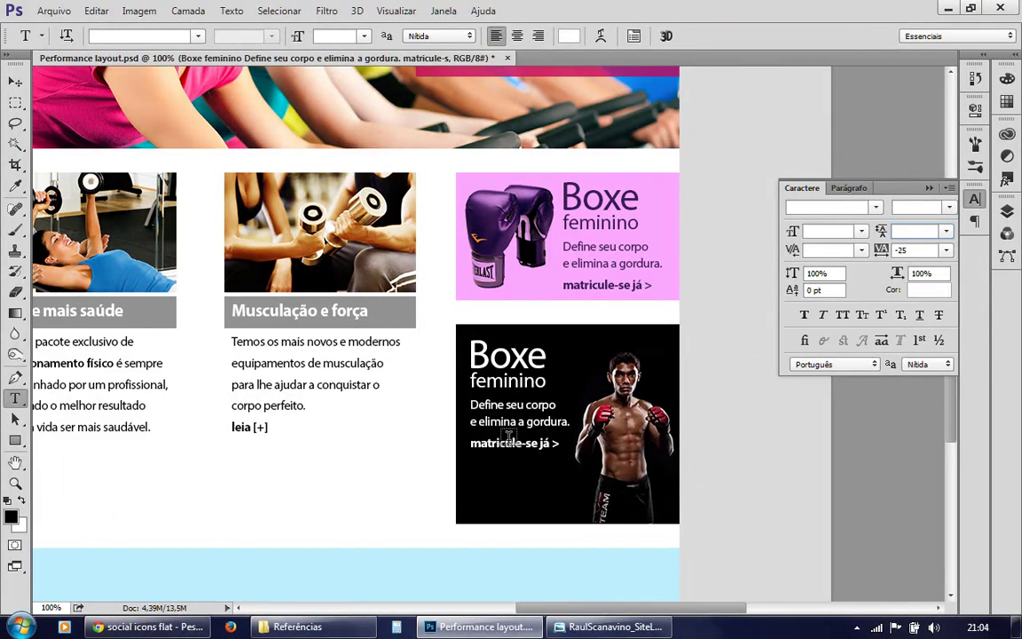
{"action": "left_click", "coordinate": [602, 628]}
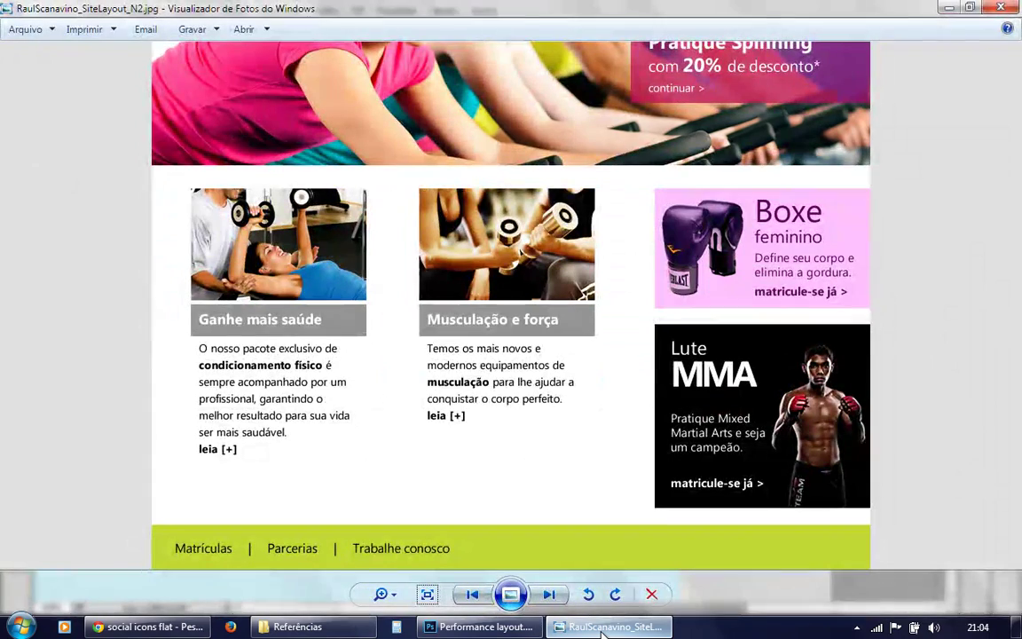
{"action": "left_click", "coordinate": [602, 628]}
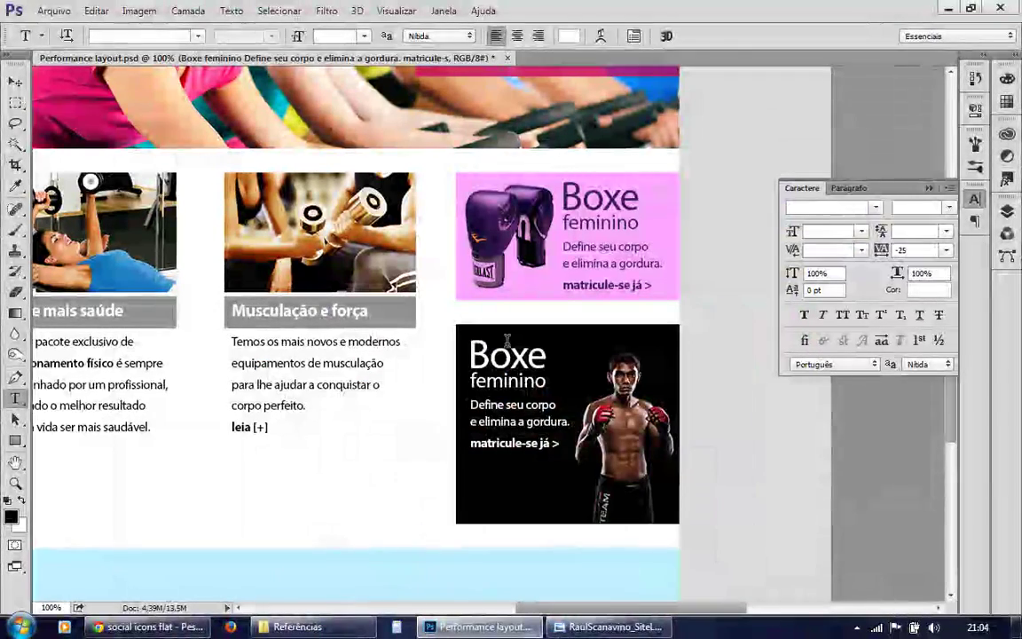
Retype the copied heading from 'Boxe feminino' to 'Lute MMA'.
{"action": "left_click_drag", "start_coordinate": [468, 354], "coordinate": [555, 349]}
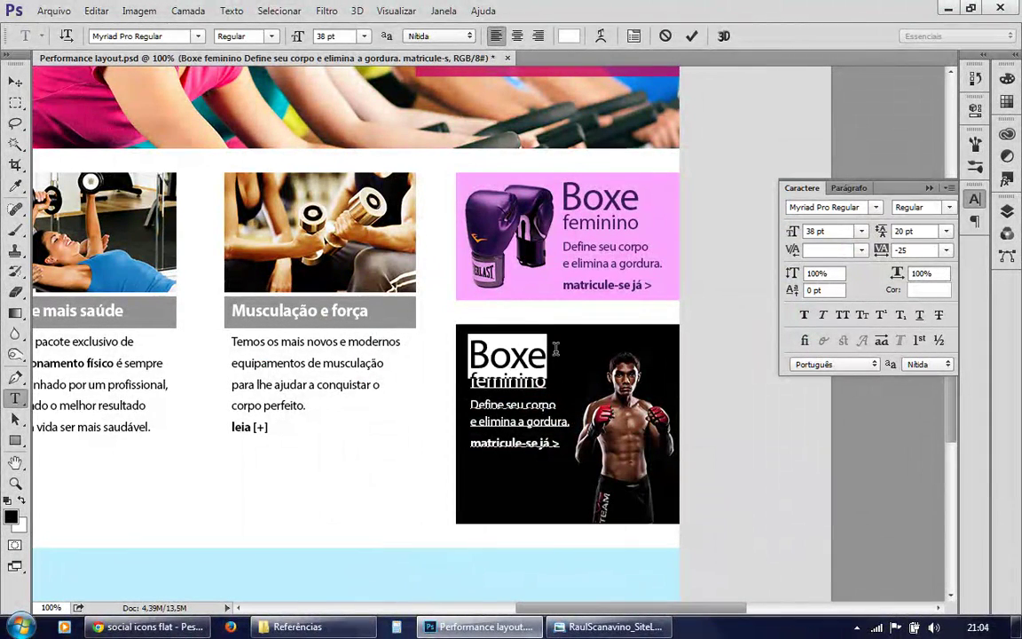
{"action": "type", "text": "Lute"}
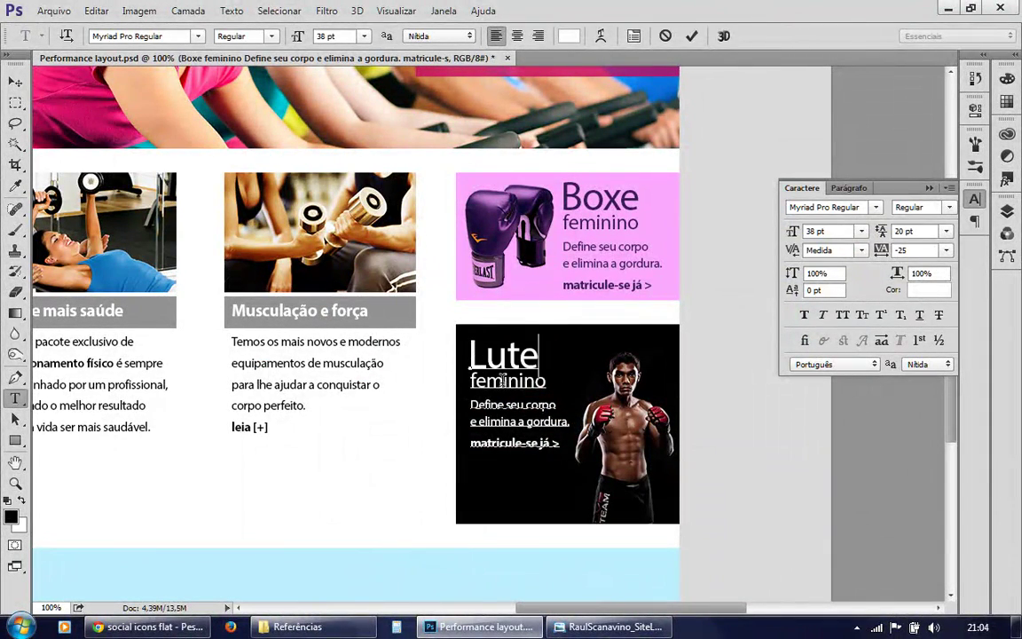
{"action": "double_click", "coordinate": [503, 380]}
{"action": "type", "text": "MMA"}
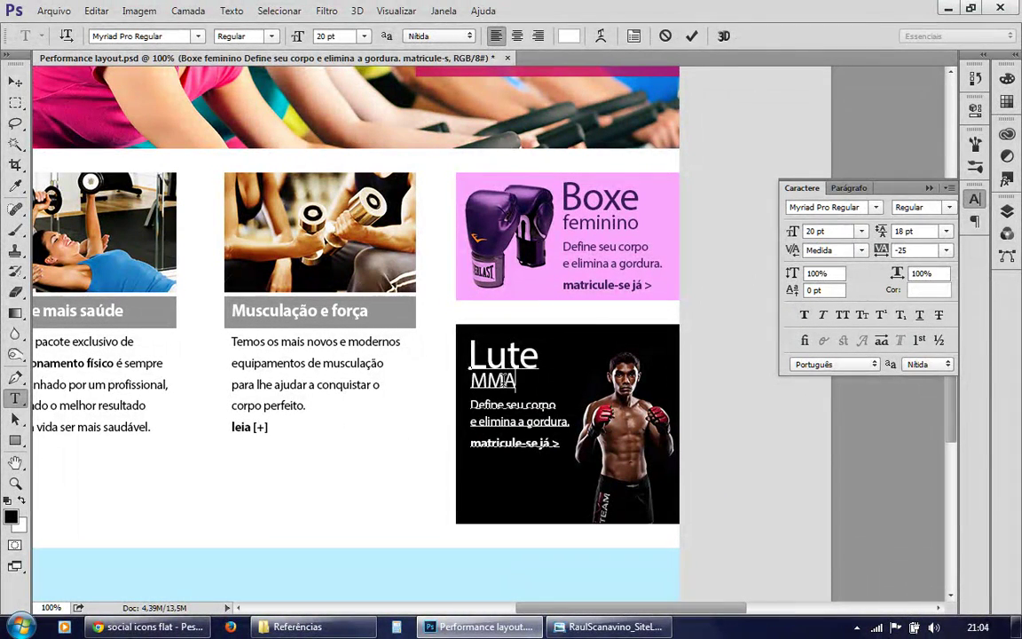
Resize Lute to 28 pt and enlarge MMA to 33 pt.
{"action": "left_click_drag", "start_coordinate": [468, 354], "coordinate": [586, 355]}
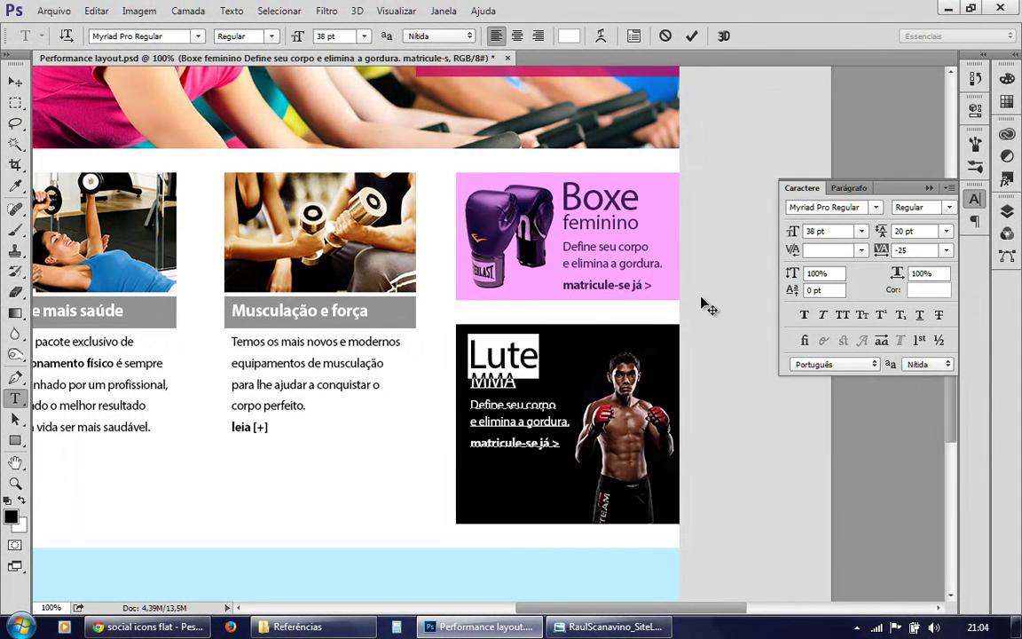
{"action": "key", "text": "ctrl+shift+comma"}
{"action": "key", "text": "ctrl+shift+comma"}
{"action": "key", "text": "ctrl+shift+comma"}
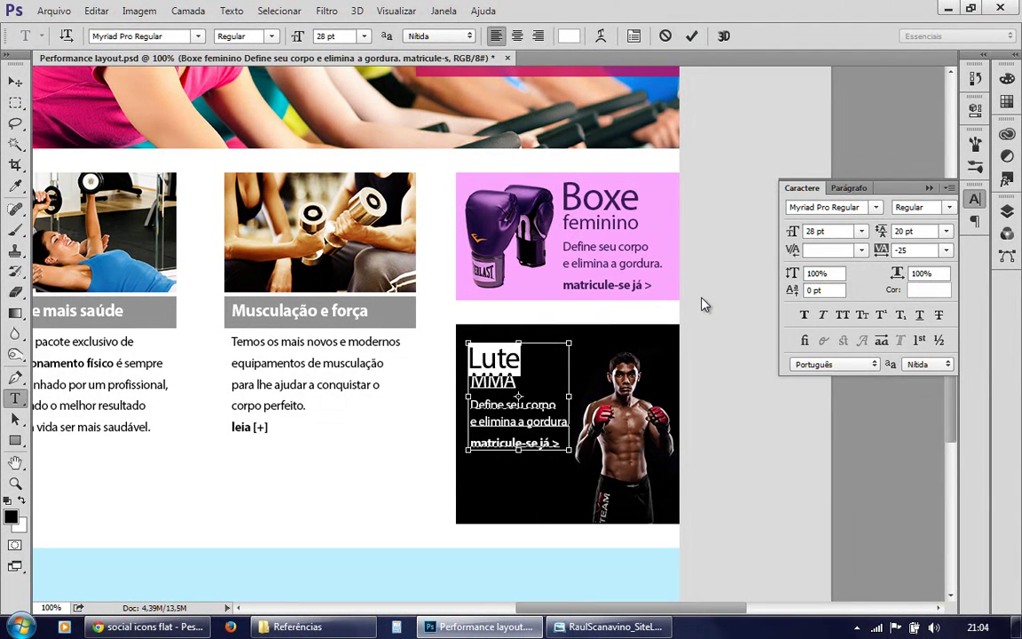
{"action": "key", "text": "ctrl+shift+comma"}
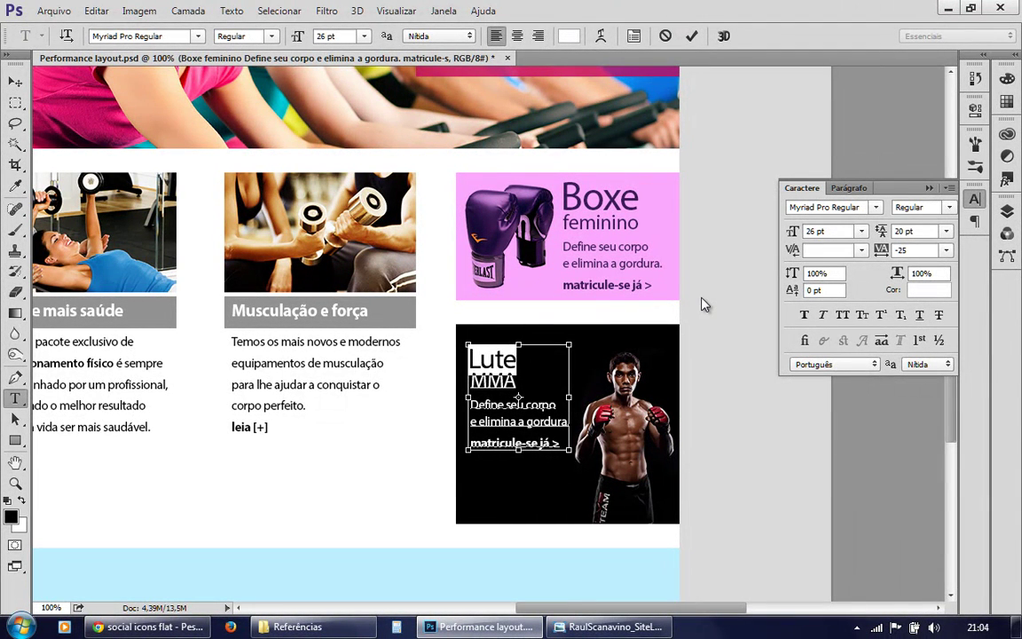
{"action": "key", "text": "ctrl+shift+period"}
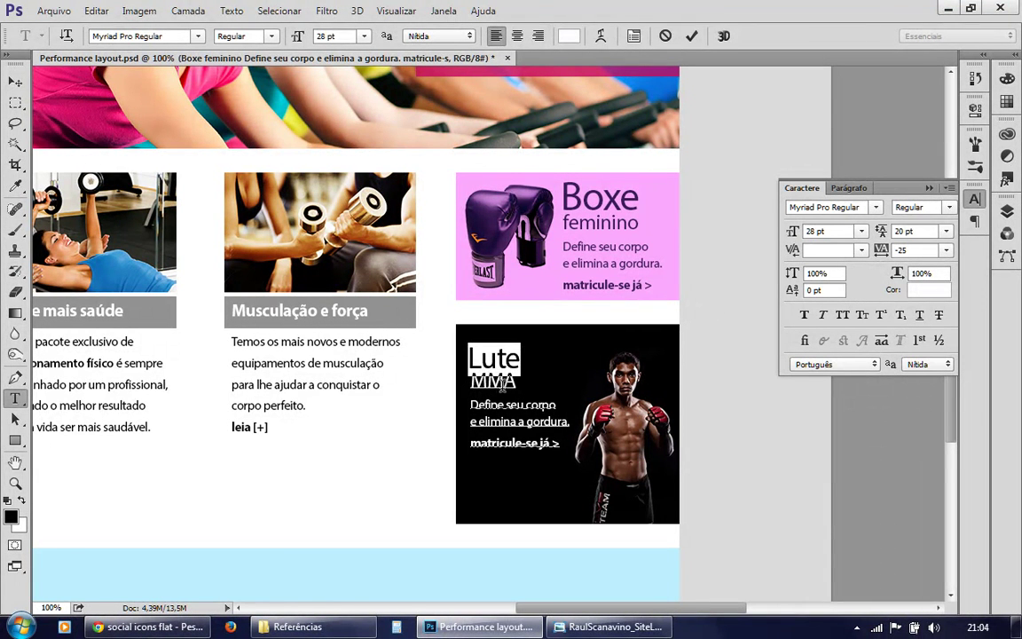
{"action": "left_click_drag", "start_coordinate": [469, 381], "coordinate": [555, 383]}
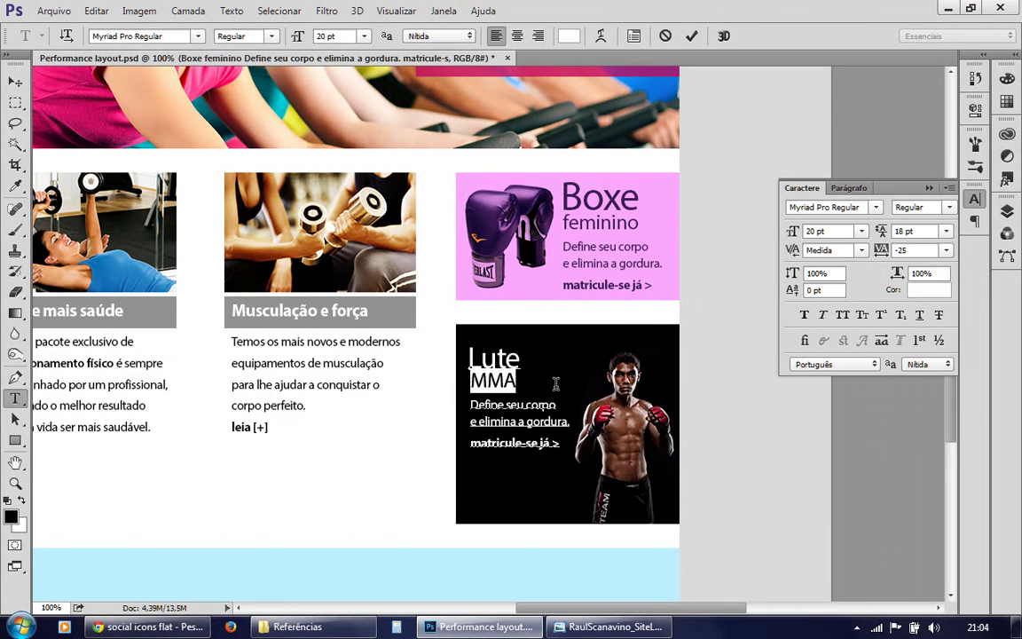
{"action": "key", "text": "ctrl"}
{"action": "key", "text": "ctrl+shift+period"}
{"action": "key", "text": "ctrl+shift+period"}
{"action": "key", "text": "ctrl+shift+period"}
{"action": "key", "text": "ctrl+shift+period"}
{"action": "key", "text": "ctrl+shift+period"}
{"action": "key", "text": "ctrl+shift+period"}
{"action": "key", "text": "ctrl+shift+period"}
{"action": "key", "text": "ctrl+shift+period"}
{"action": "key", "text": "ctrl+shift+period"}
{"action": "key", "text": "ctrl+shift+period"}
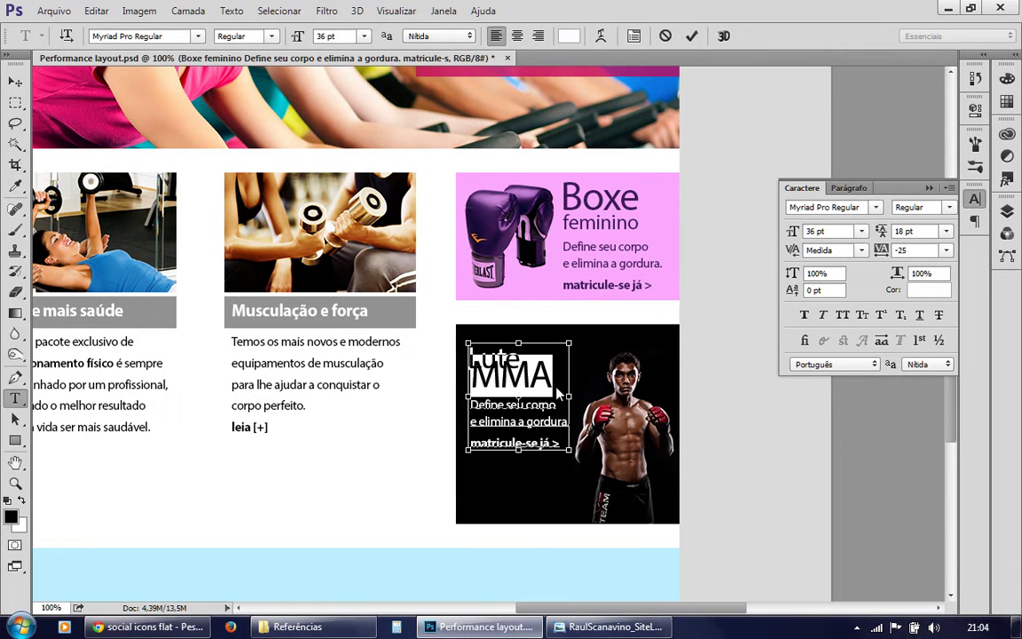
{"action": "key", "text": "ctrl+shift+period"}
{"action": "key", "text": "ctrl+shift+period"}
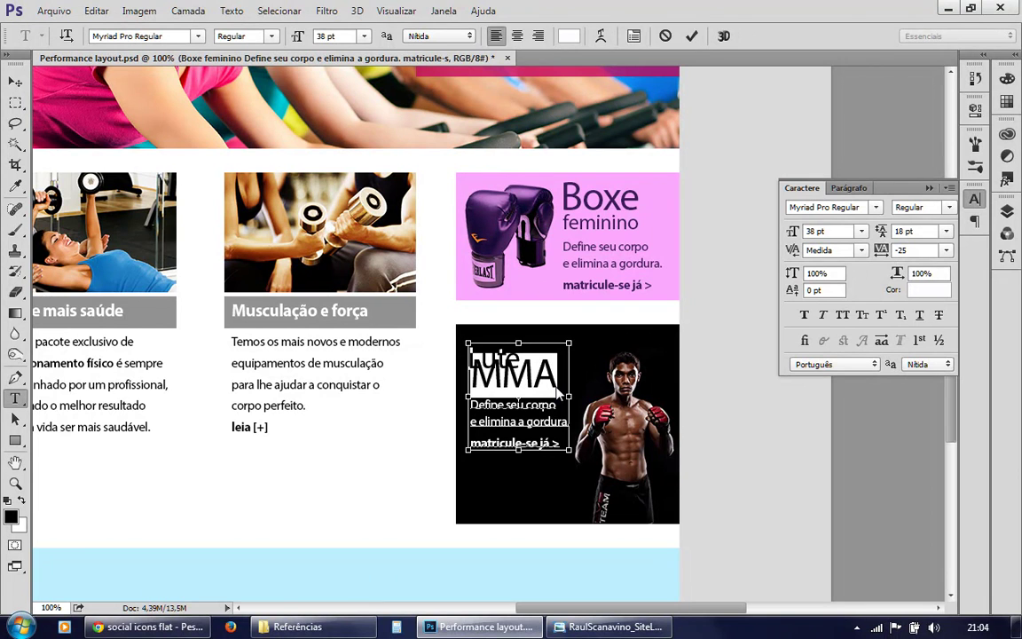
Set MMA to Bold with -100 letter tracking.
{"action": "left_click", "coordinate": [948, 207]}
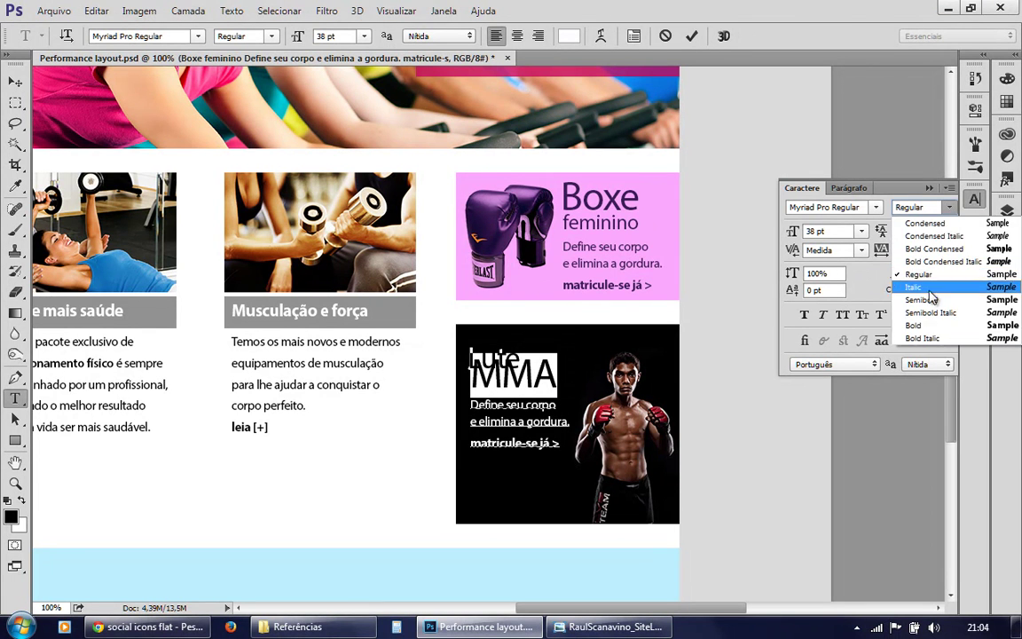
{"action": "left_click", "coordinate": [922, 325]}
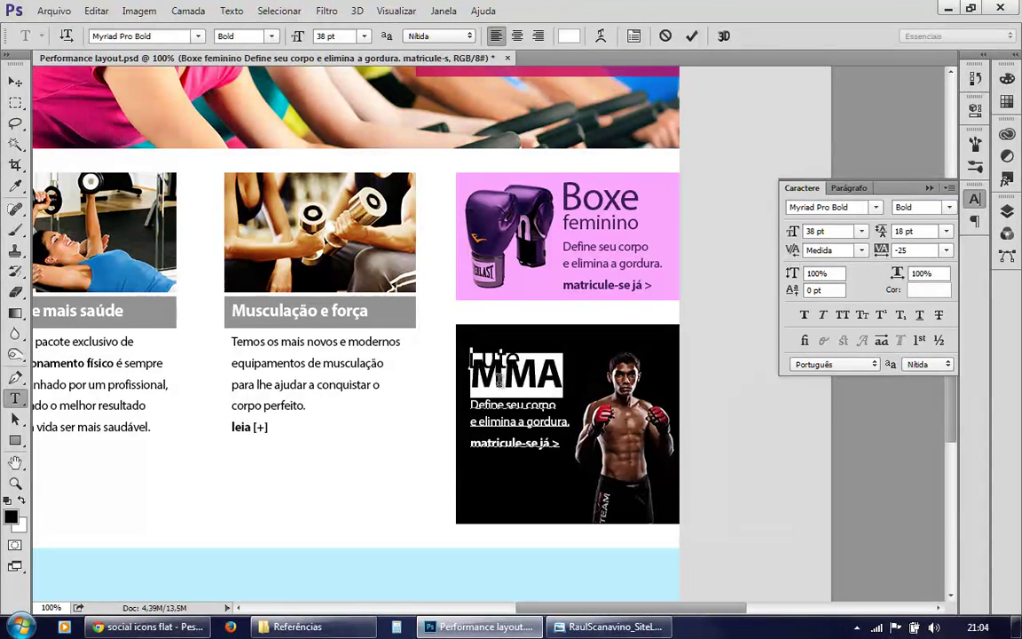
{"action": "left_click", "coordinate": [949, 207]}
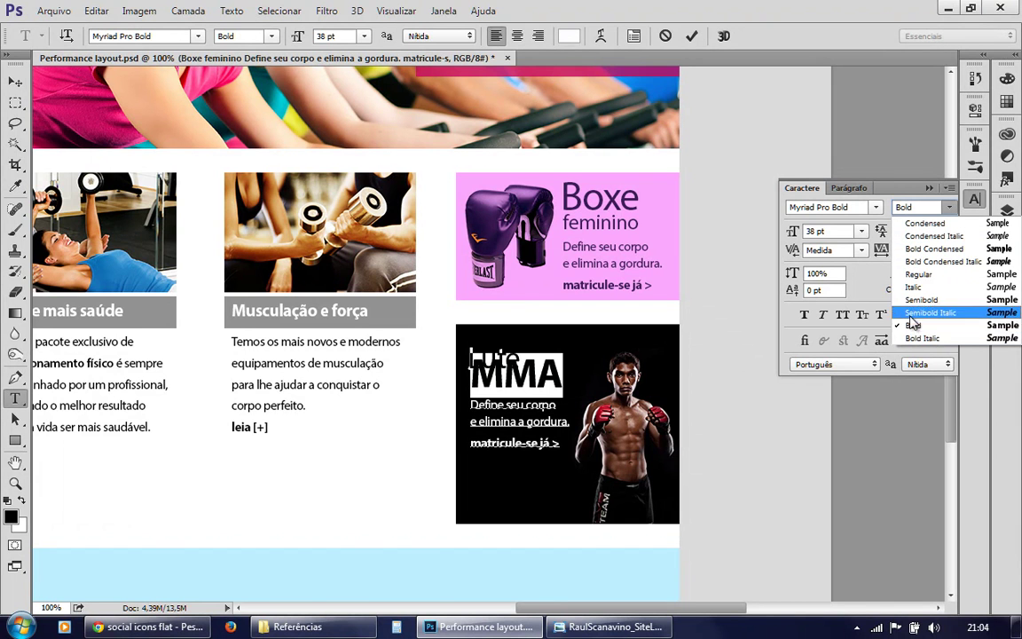
{"action": "left_click", "coordinate": [916, 326]}
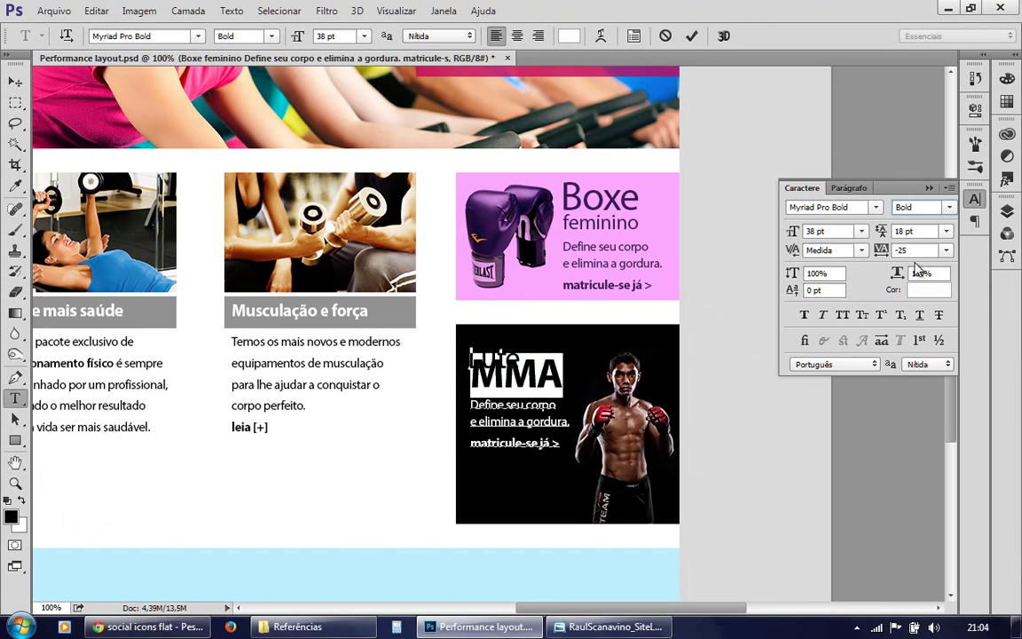
{"action": "left_click", "coordinate": [946, 250]}
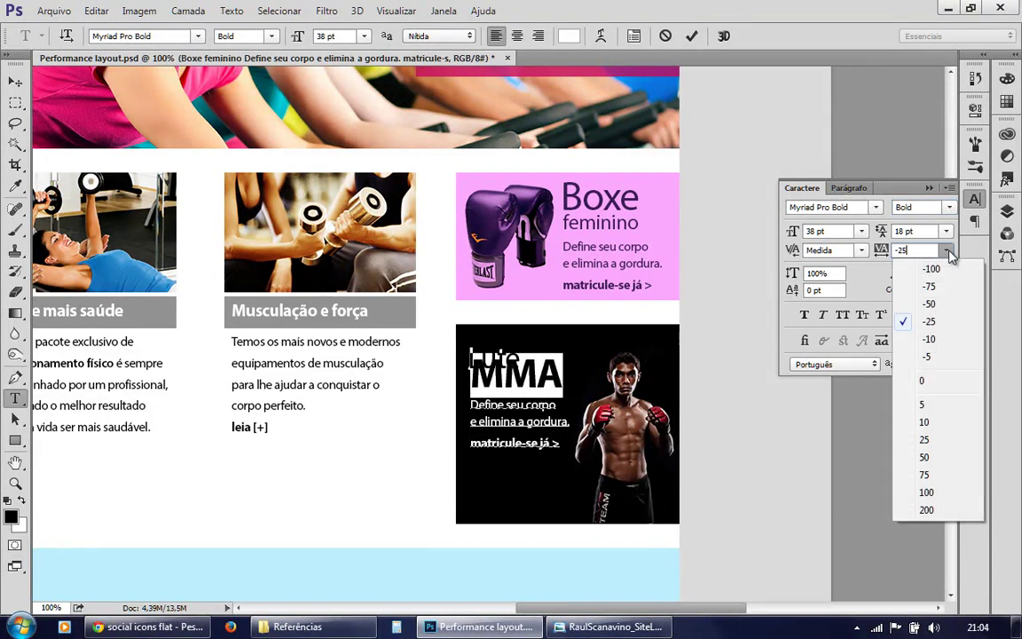
{"action": "left_click", "coordinate": [912, 286]}
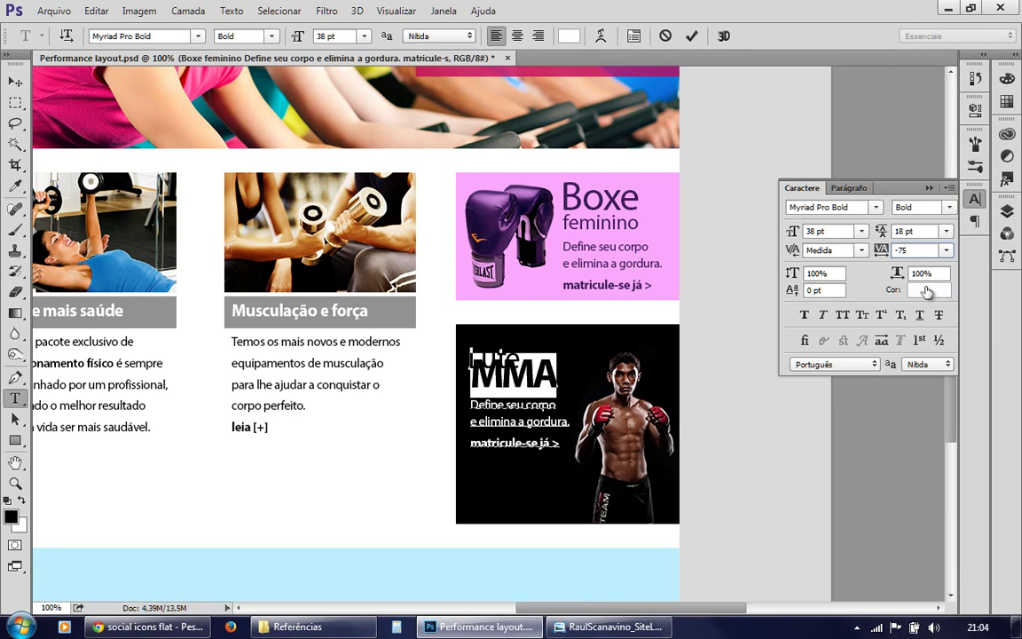
{"action": "left_click", "coordinate": [946, 230]}
{"action": "left_click", "coordinate": [946, 230]}
{"action": "left_click", "coordinate": [946, 250]}
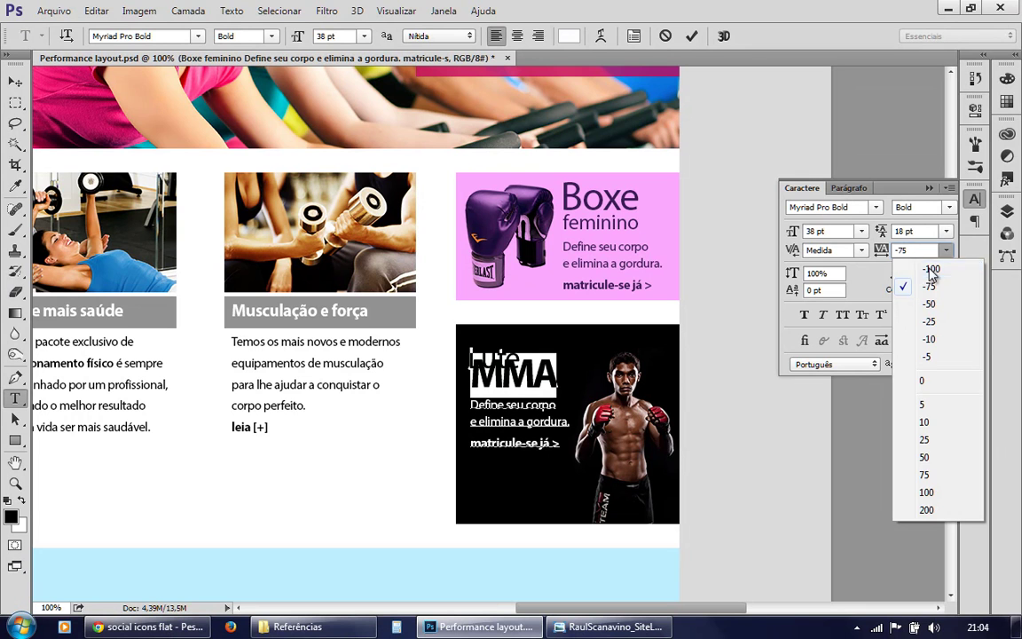
{"action": "left_click", "coordinate": [922, 268]}
{"action": "left_click", "coordinate": [533, 383]}
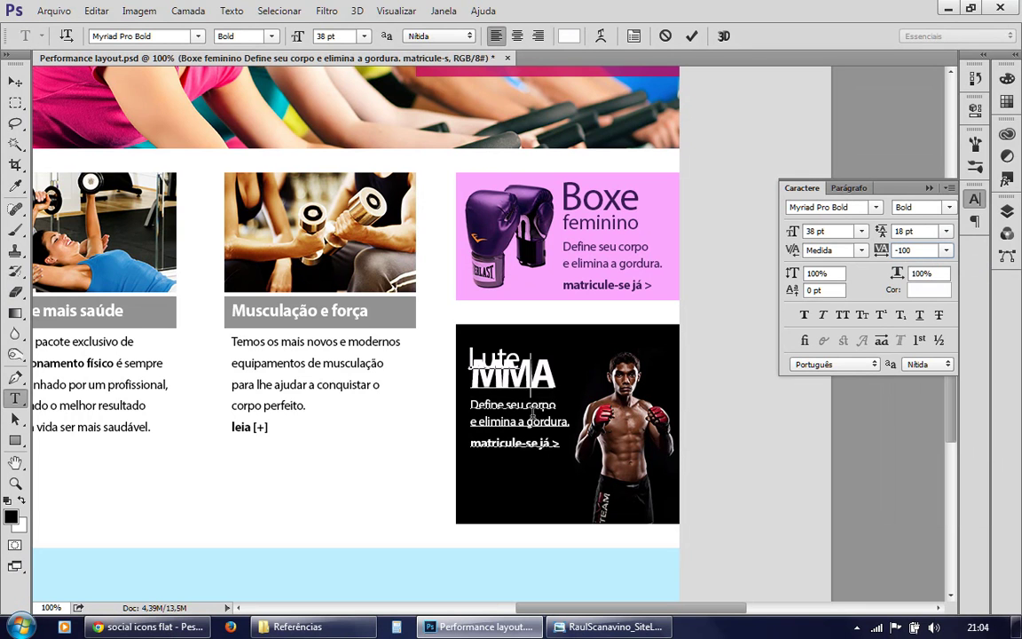
Give MMA 30 pt leading below Lute.
{"action": "double_click", "coordinate": [519, 377]}
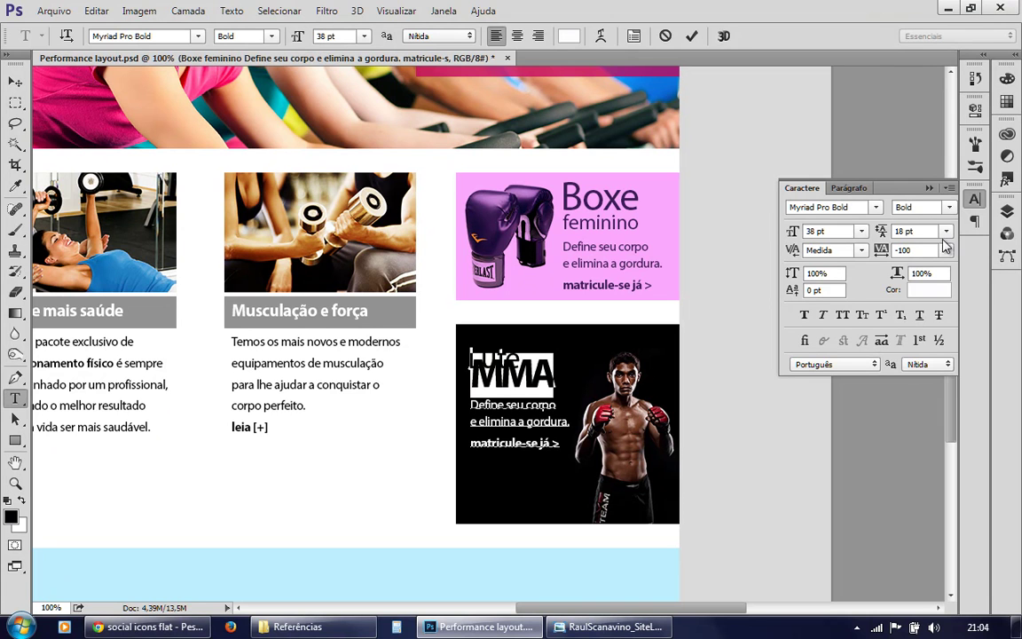
{"action": "key", "text": "Up"}
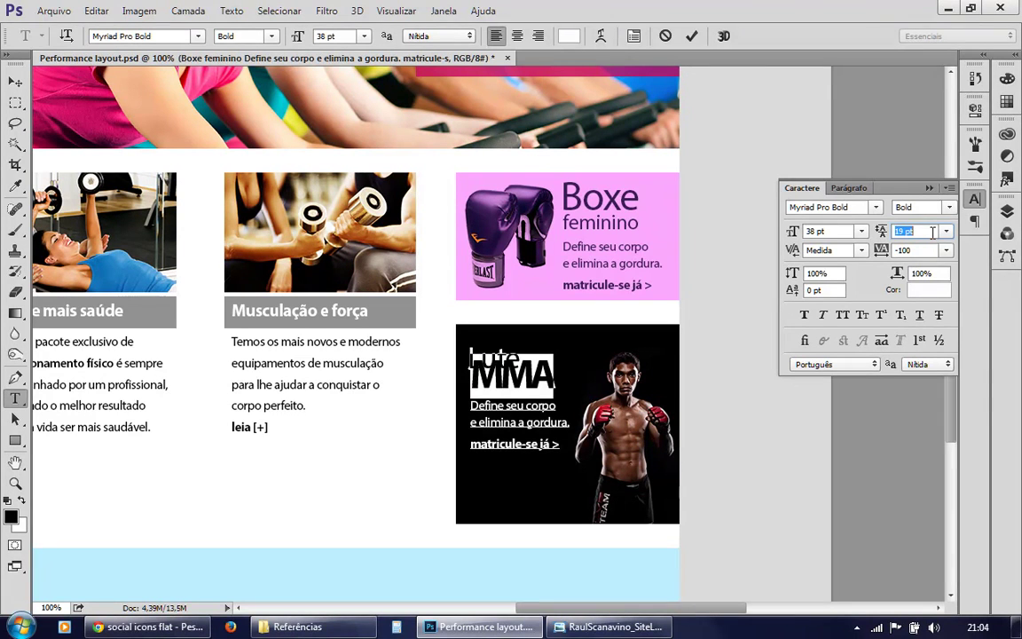
{"action": "key", "text": "Up"}
{"action": "key", "text": "Up"}
{"action": "key", "text": "Up"}
{"action": "key", "text": "Up"}
{"action": "key", "text": "Up"}
{"action": "key", "text": "Up"}
{"action": "key", "text": "Up"}
{"action": "key", "text": "Up"}
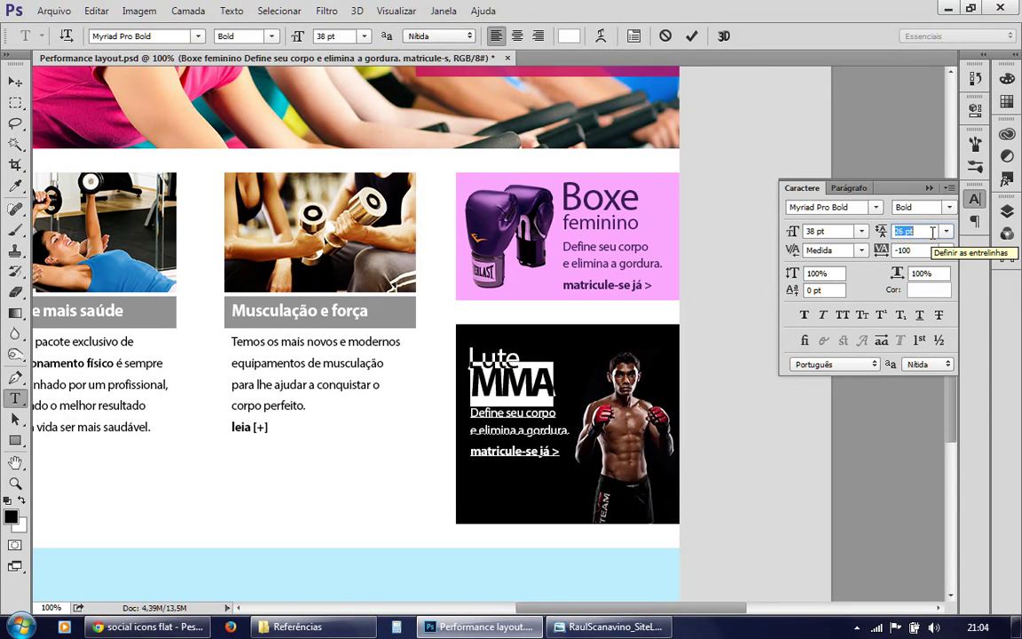
{"action": "key", "text": "Up"}
{"action": "key", "text": "Up"}
{"action": "key", "text": "Up"}
{"action": "key", "text": "Up"}
{"action": "key", "text": "Down"}
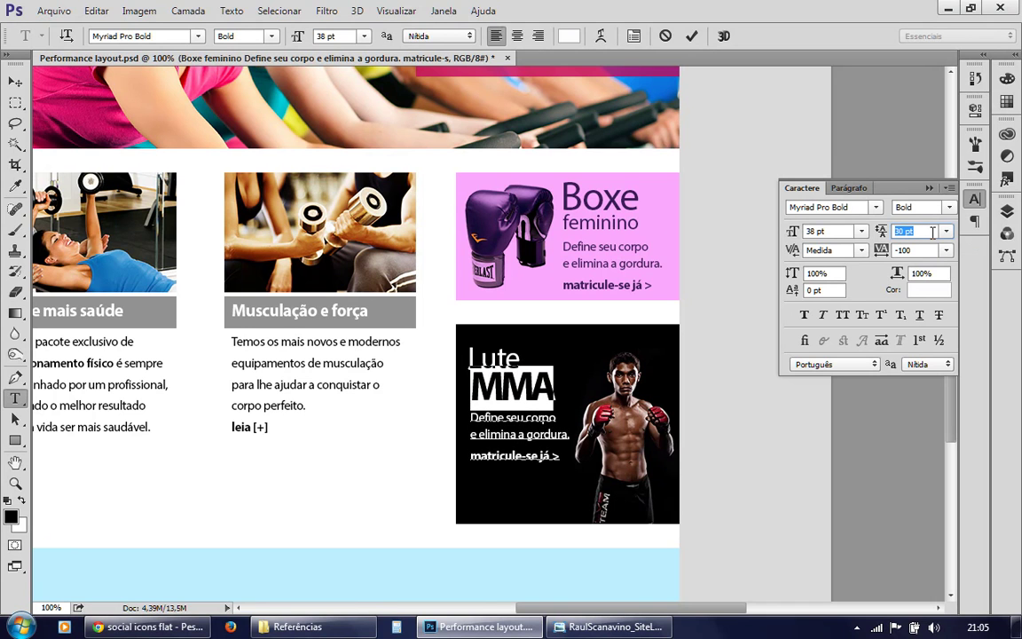
Select Lute and pick its left indent field in the Paragraph settings.
{"action": "left_click", "coordinate": [466, 353]}
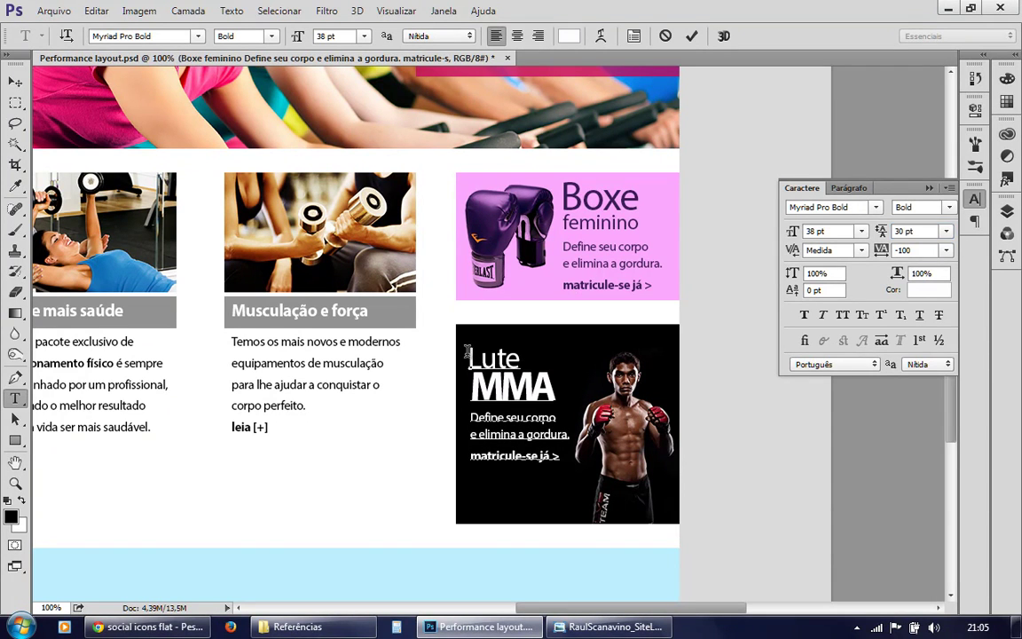
{"action": "double_click", "coordinate": [465, 352]}
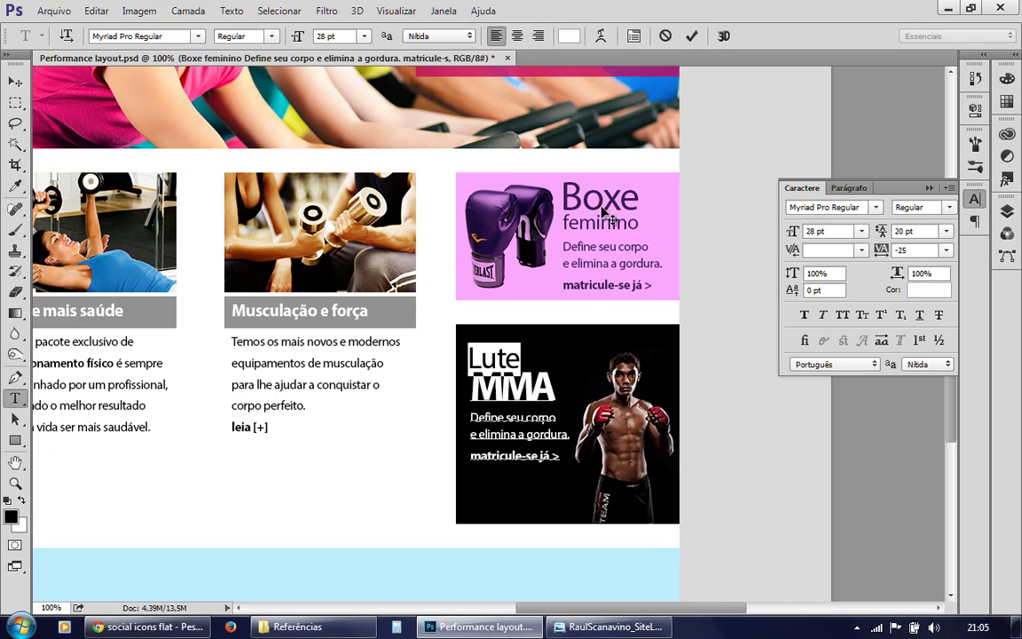
{"action": "left_click", "coordinate": [848, 187]}
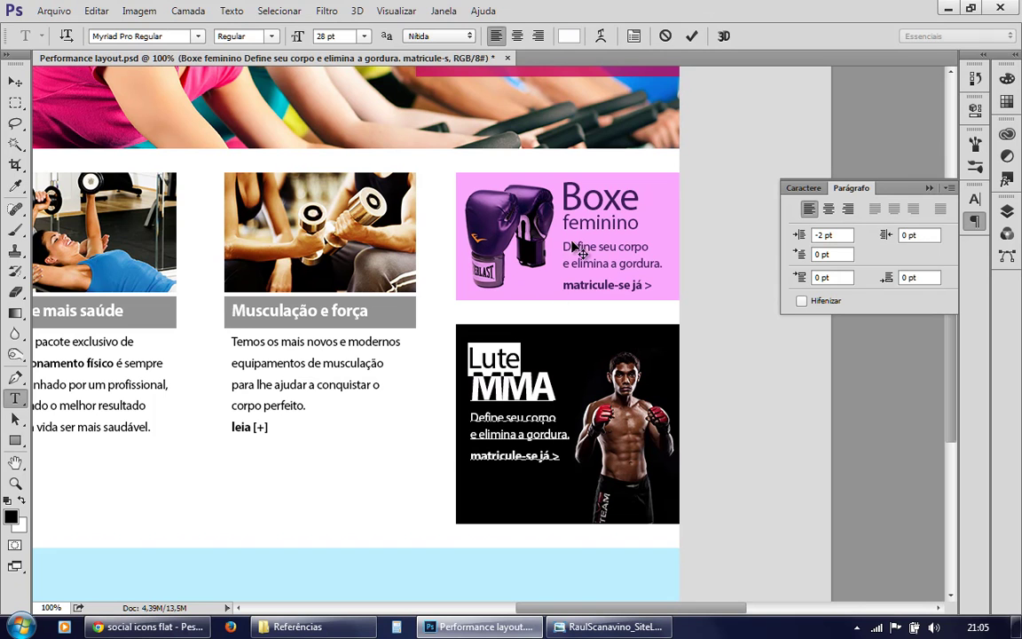
{"action": "left_click", "coordinate": [843, 236]}
Set Lute's left indent to 0 and shift the Lute MMA heading slightly up and left.
{"action": "type", "text": "0"}
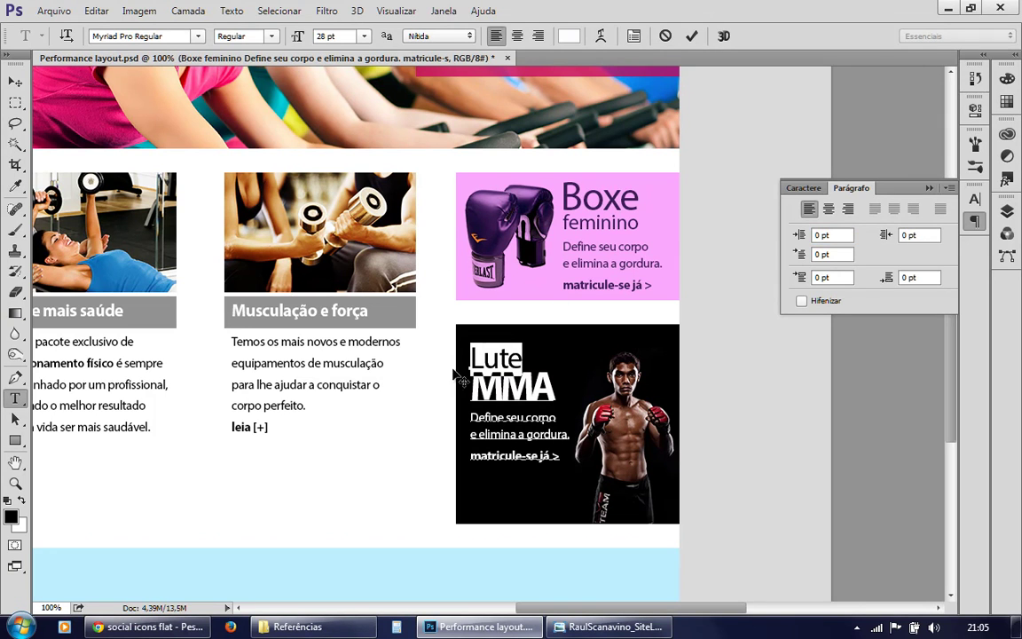
{"action": "left_click", "coordinate": [498, 359]}
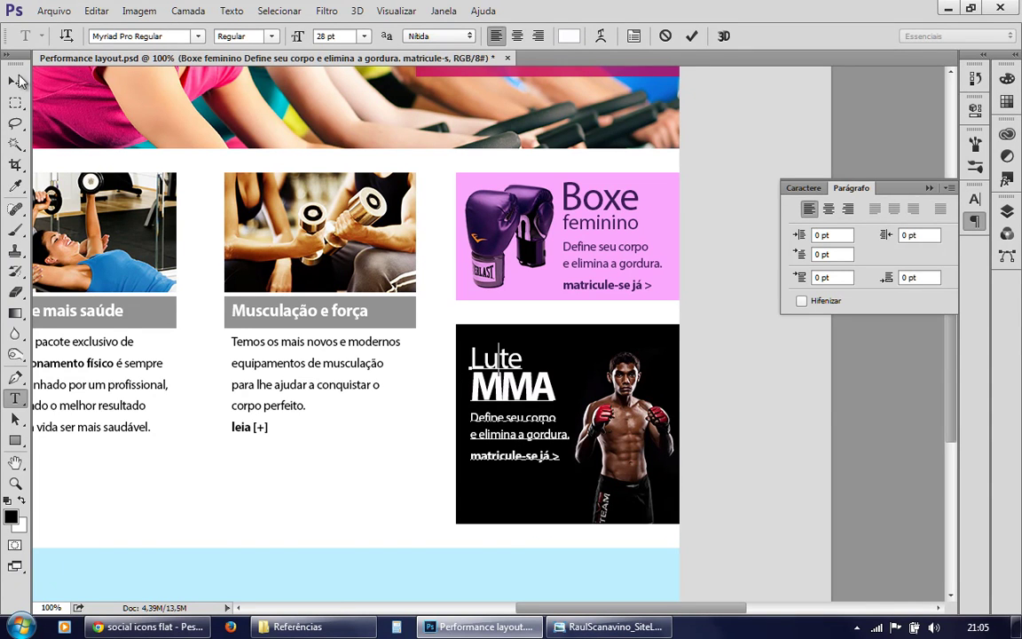
{"action": "left_click_drag", "start_coordinate": [502, 520], "coordinate": [503, 513]}
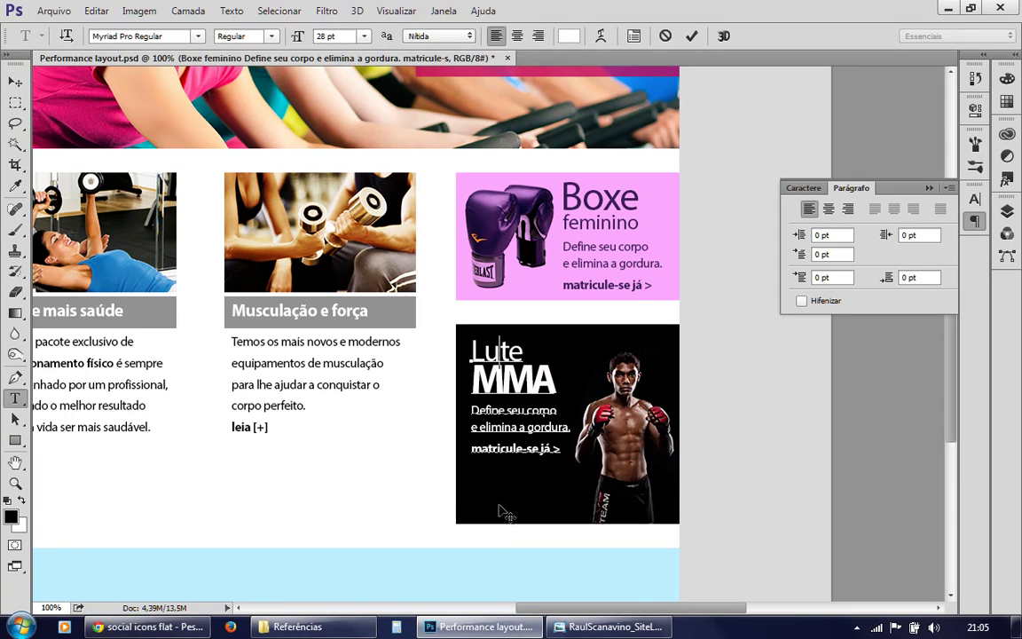
{"action": "left_click_drag", "start_coordinate": [496, 505], "coordinate": [502, 519]}
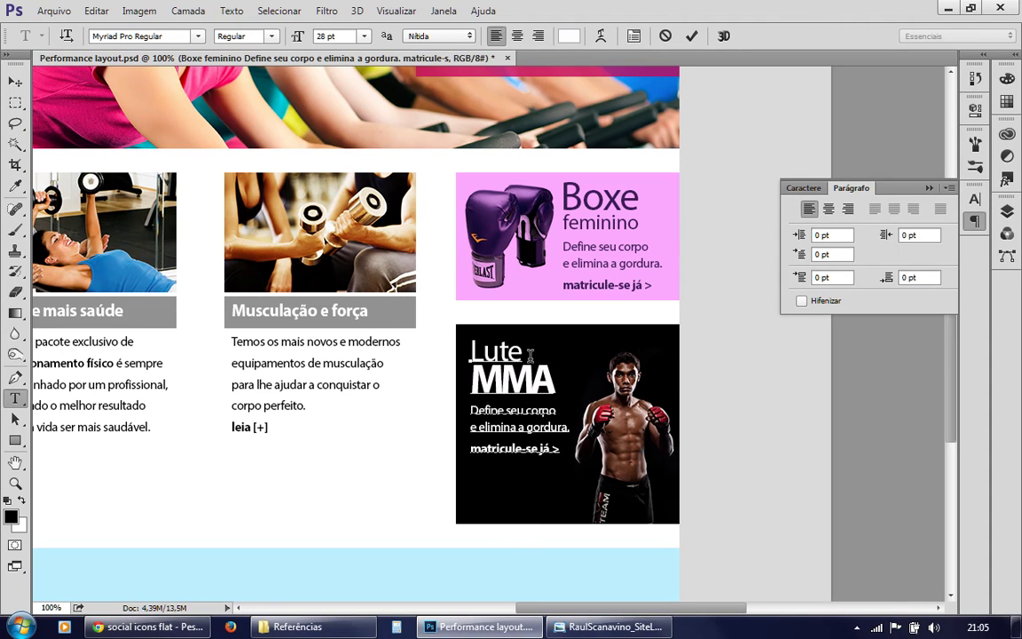
{"action": "left_click", "coordinate": [802, 188]}
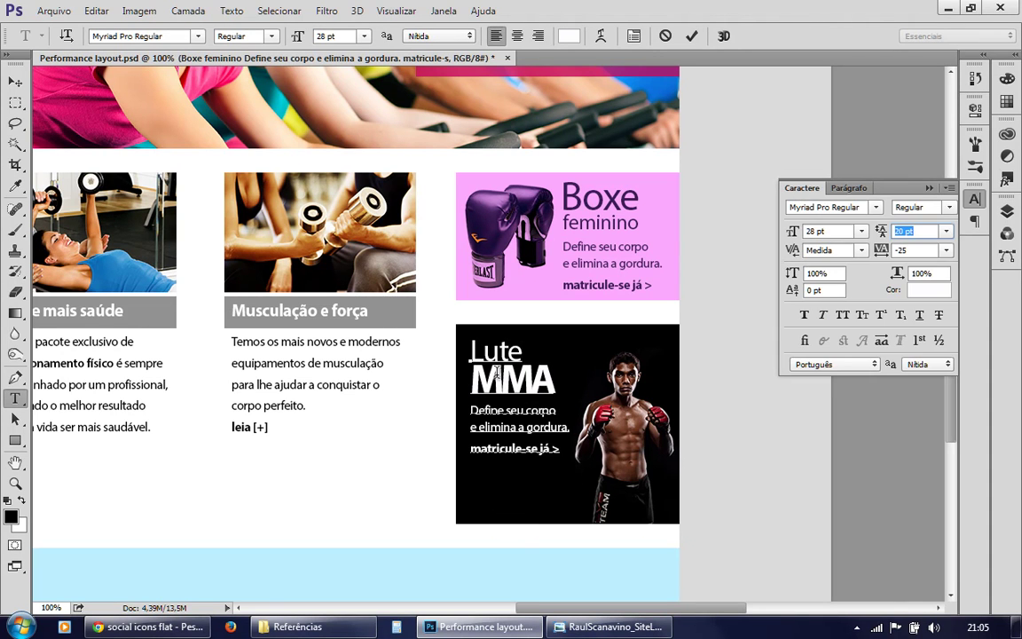
{"action": "left_click", "coordinate": [607, 627]}
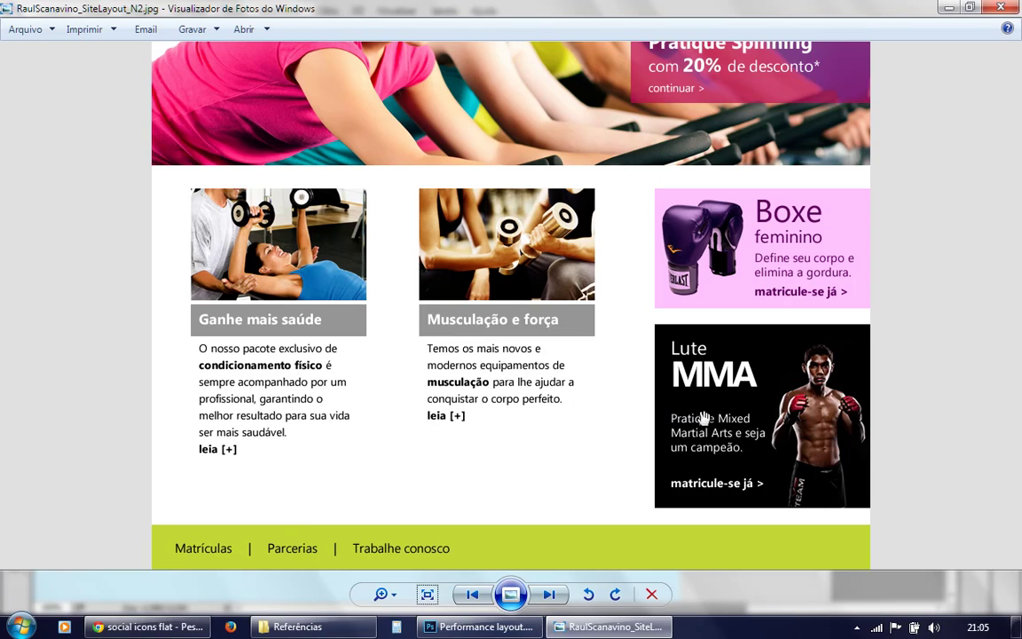
{"action": "left_click", "coordinate": [621, 627]}
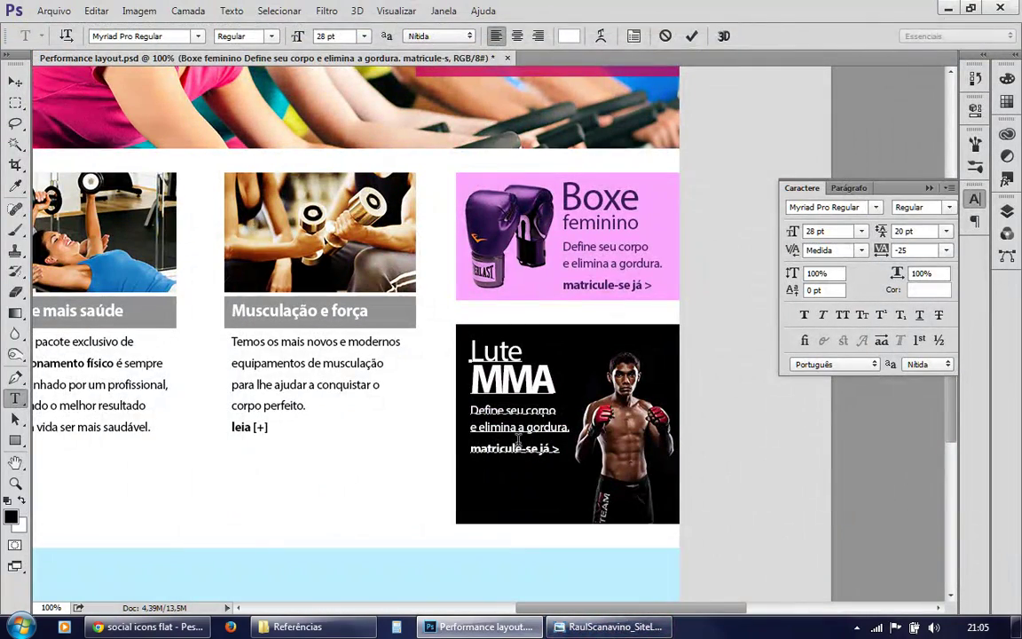
Replace the MMA body text with 'Pratique Mixed / Martial Arts e seja / um campeão.' over three lines.
{"action": "left_click_drag", "start_coordinate": [471, 411], "coordinate": [570, 430]}
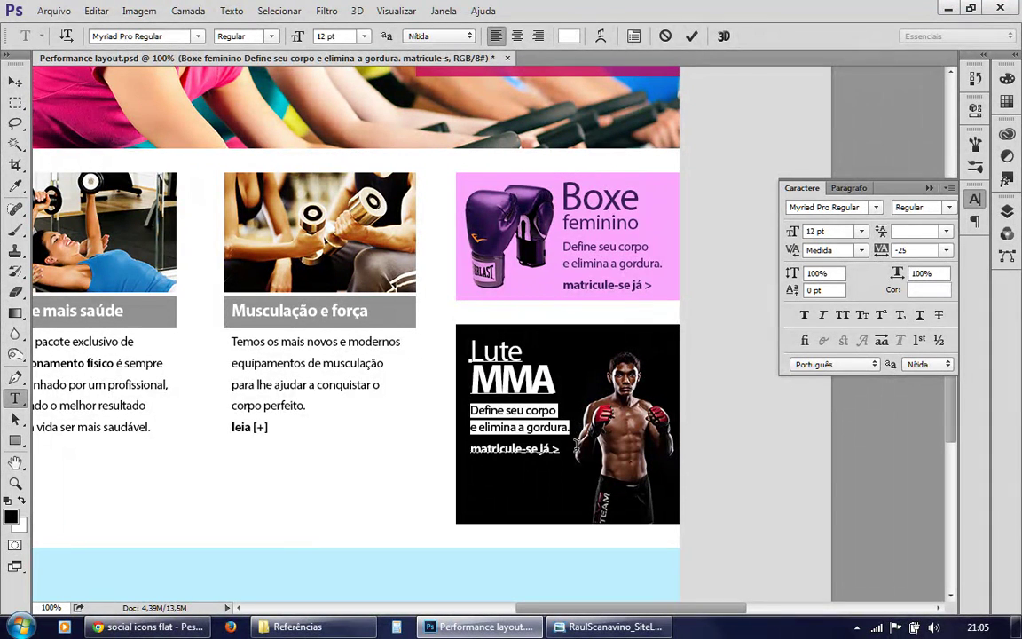
{"action": "type", "text": "Prati"}
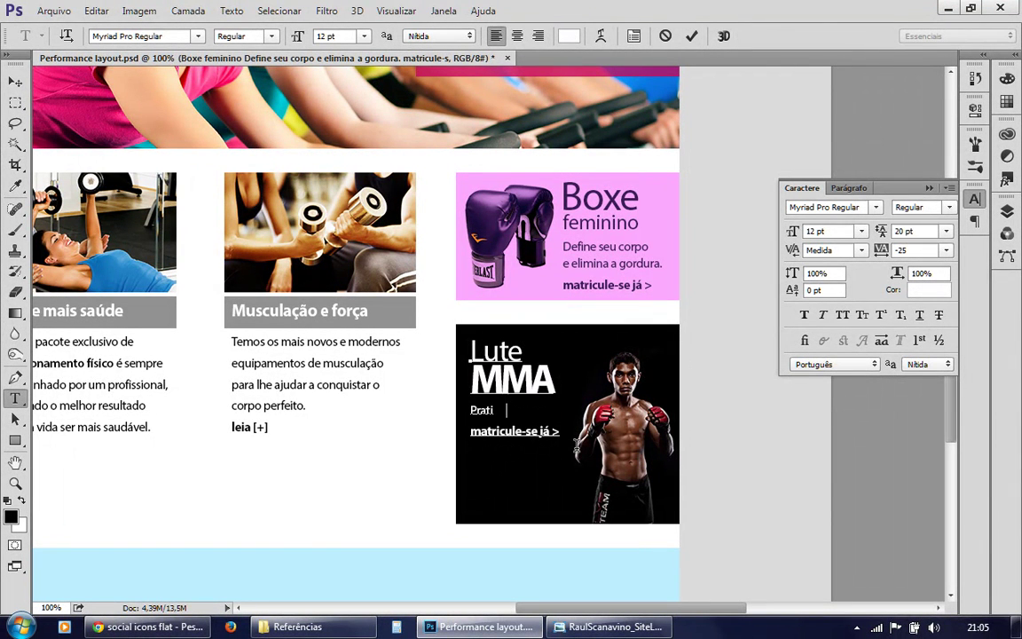
{"action": "type", "text": "que Mixed"}
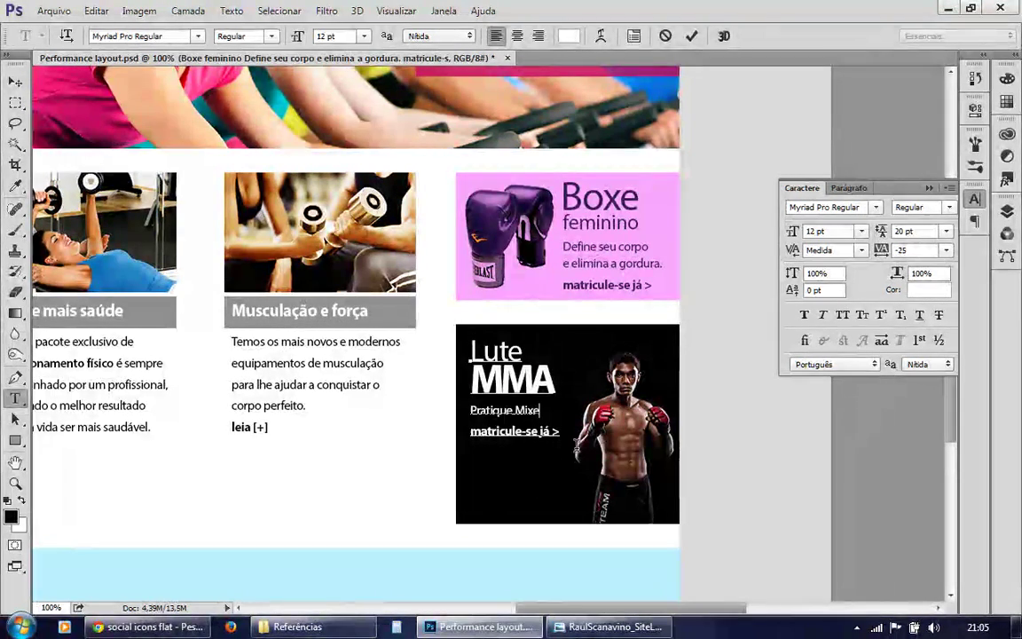
{"action": "key", "text": "Return"}
{"action": "type", "text": "Martial Arts"}
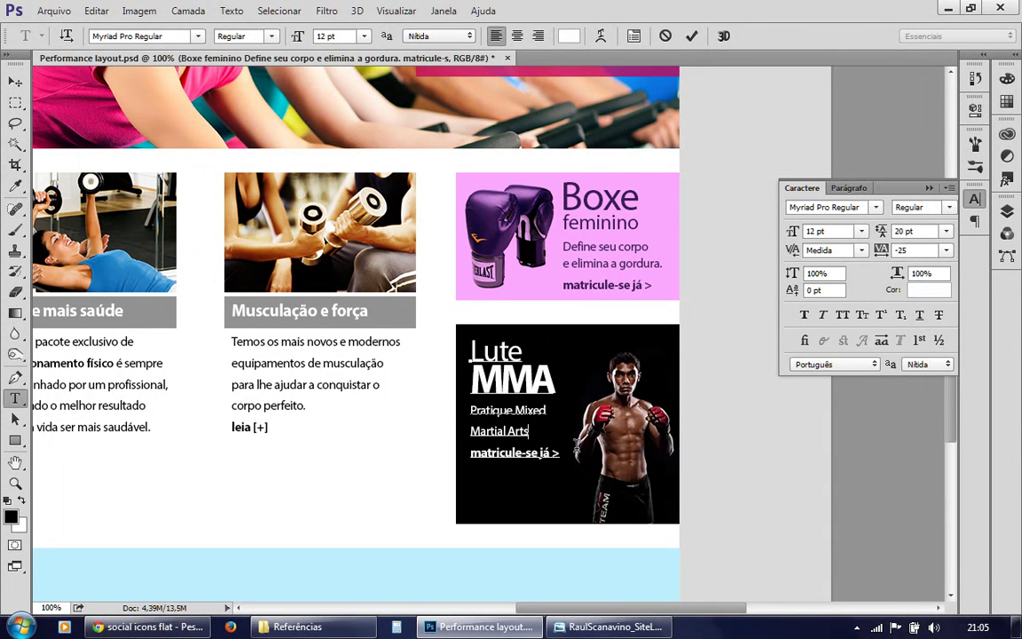
{"action": "type", "text": " e seja"}
{"action": "key", "text": "Return"}
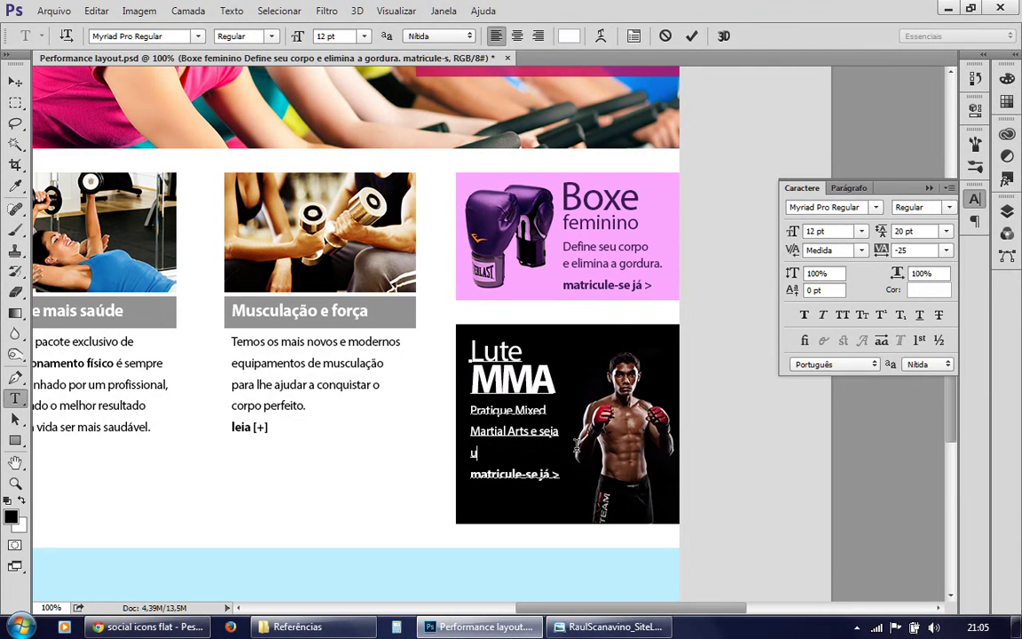
{"action": "type", "text": "m campeão"}
{"action": "type", "text": "."}
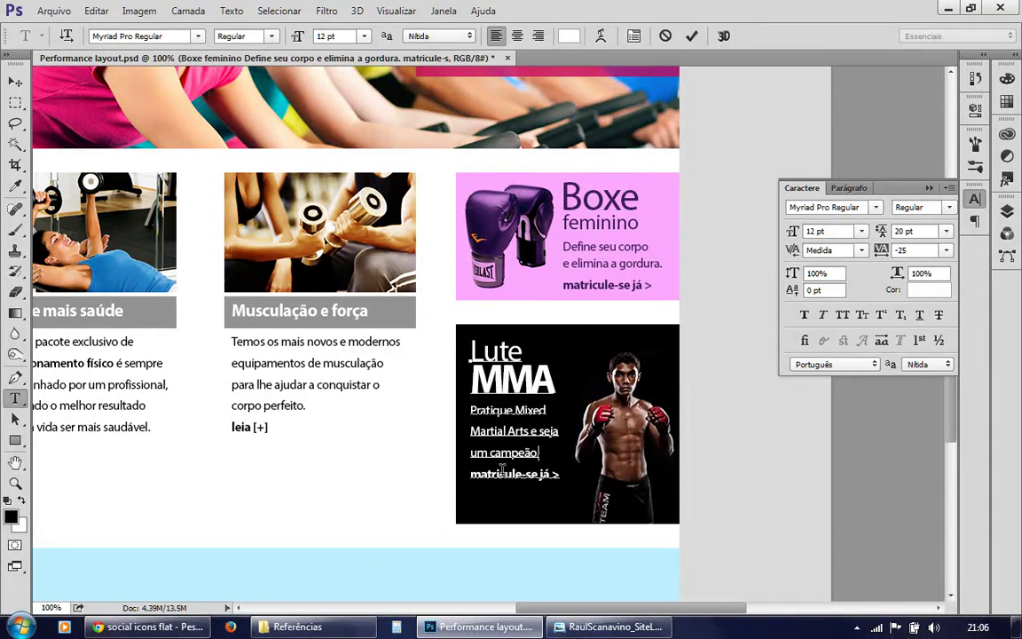
{"action": "left_click", "coordinate": [612, 626]}
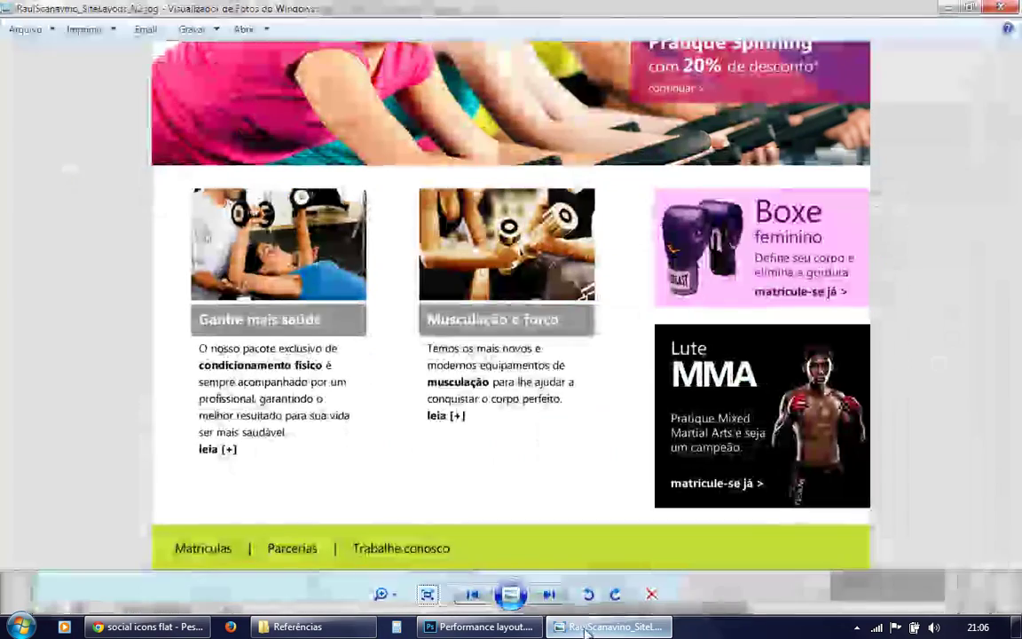
{"action": "key", "text": "alt+Tab"}
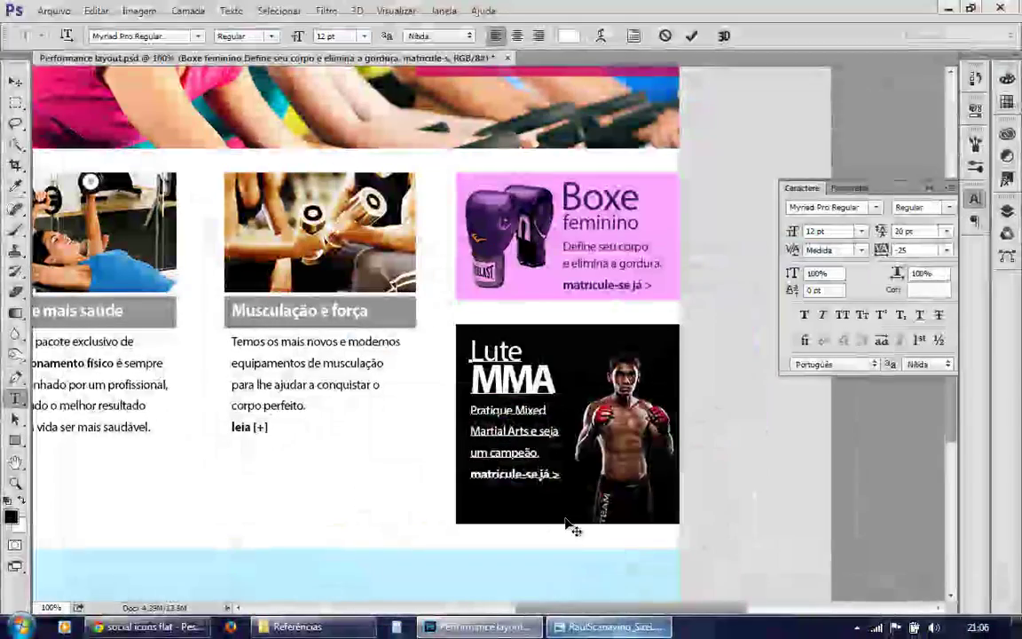
Give the first body line 'Pratique Mixed' larger 30 pt leading and commit the text.
{"action": "left_click_drag", "start_coordinate": [469, 408], "coordinate": [559, 408]}
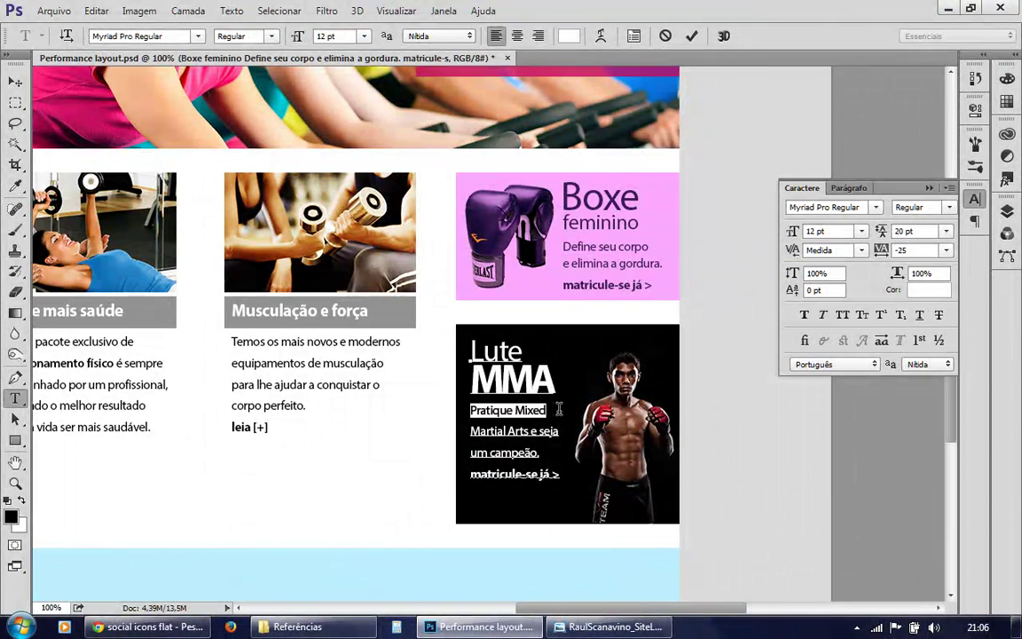
{"action": "key", "text": "Up"}
{"action": "key", "text": "Up"}
{"action": "key", "text": "Up"}
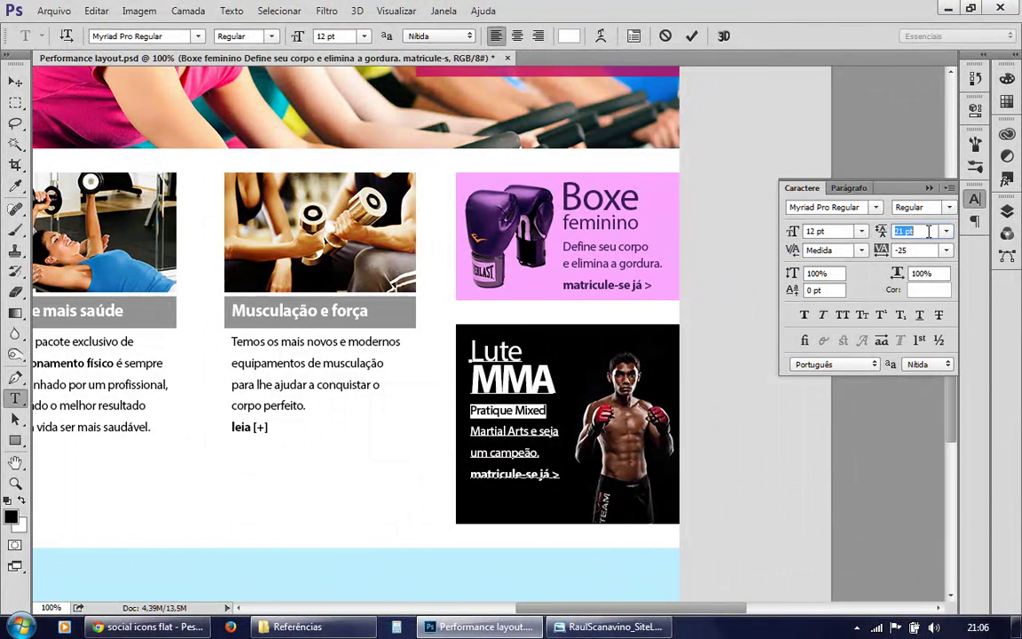
{"action": "key", "text": "Up"}
{"action": "key", "text": "Up"}
{"action": "key", "text": "Up"}
{"action": "key", "text": "Up"}
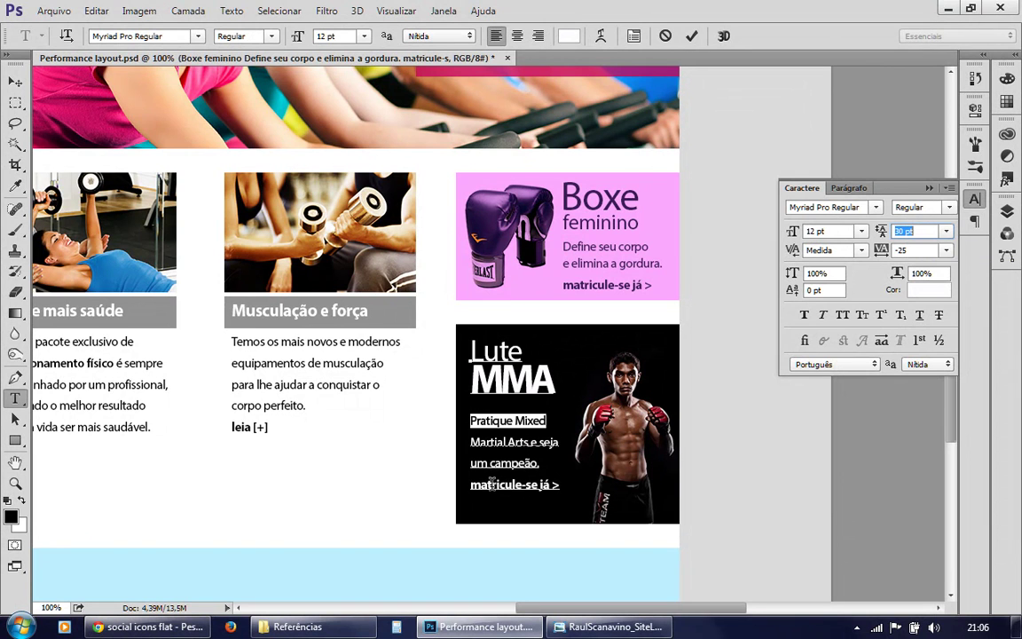
{"action": "left_click_drag", "start_coordinate": [473, 485], "coordinate": [560, 485]}
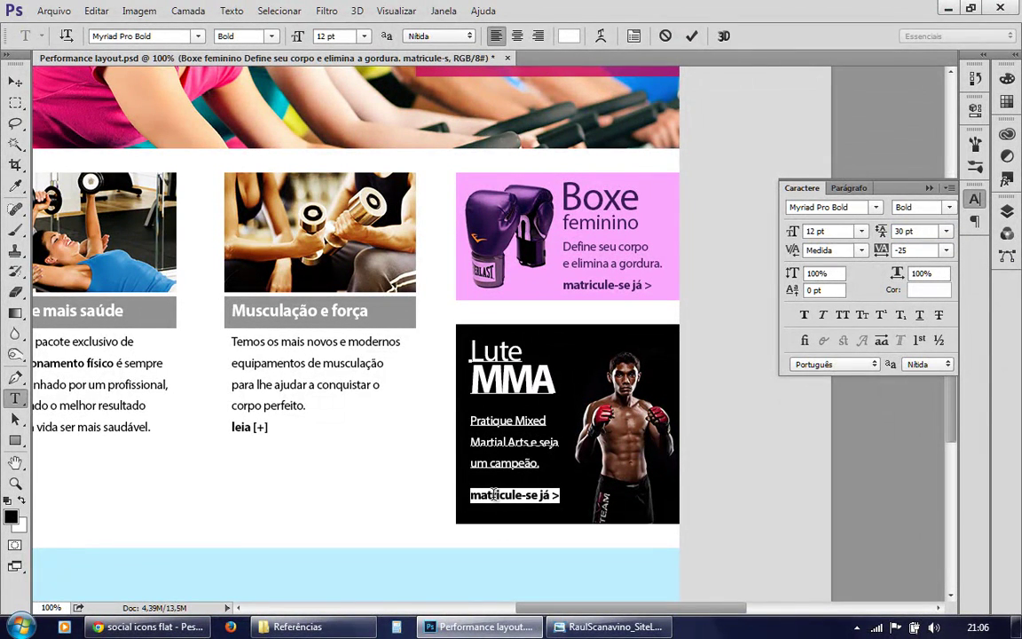
{"action": "left_click", "coordinate": [529, 447]}
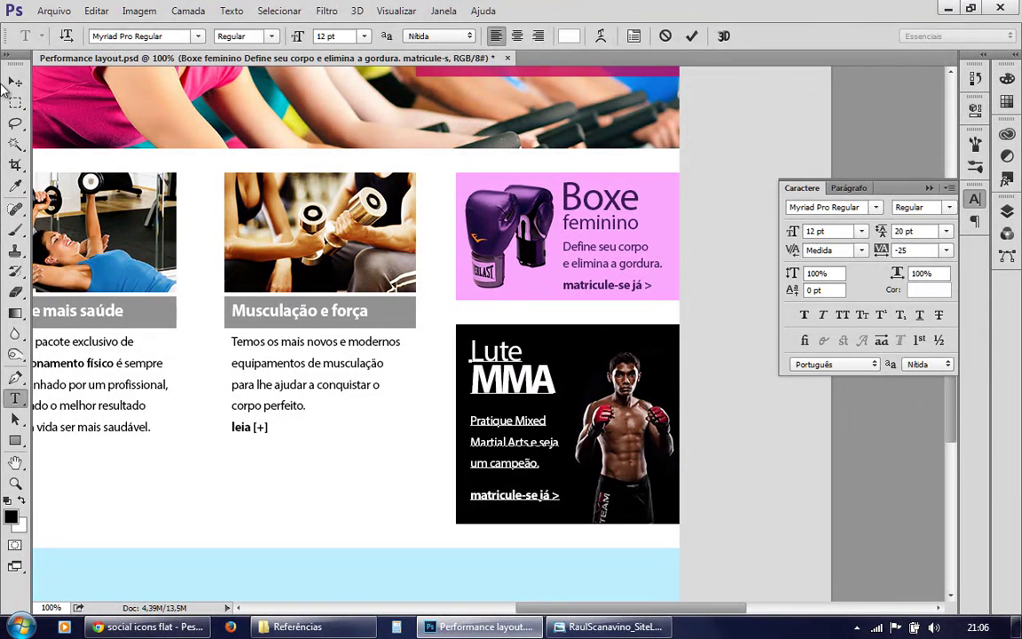
{"action": "left_click", "coordinate": [15, 82]}
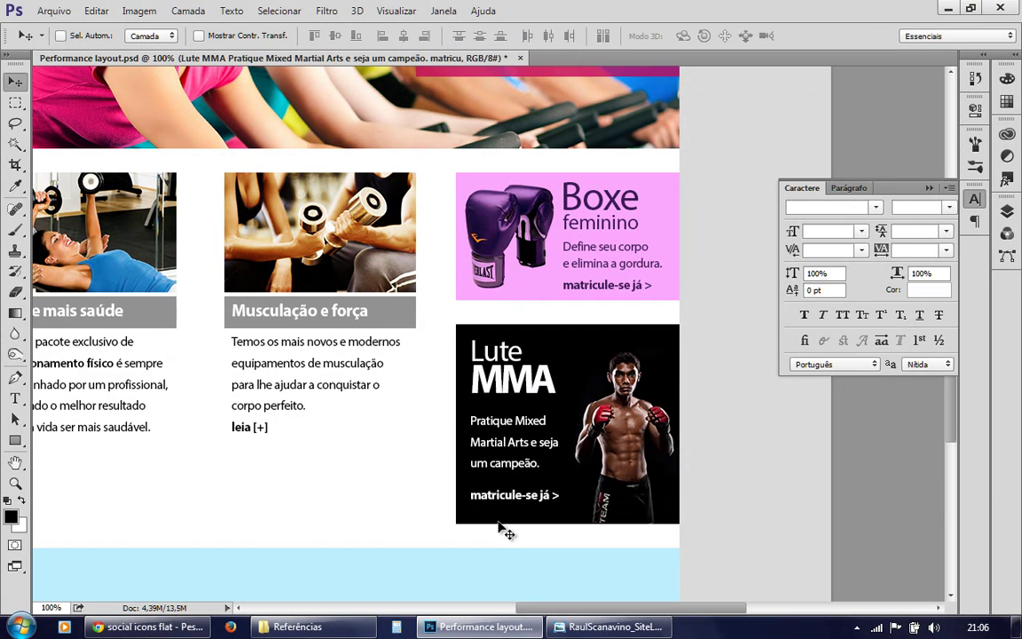
Tighten the second and third body lines to 18 pt leading and nudge the text block slightly down.
{"action": "key", "text": "t"}
{"action": "left_click", "coordinate": [515, 462]}
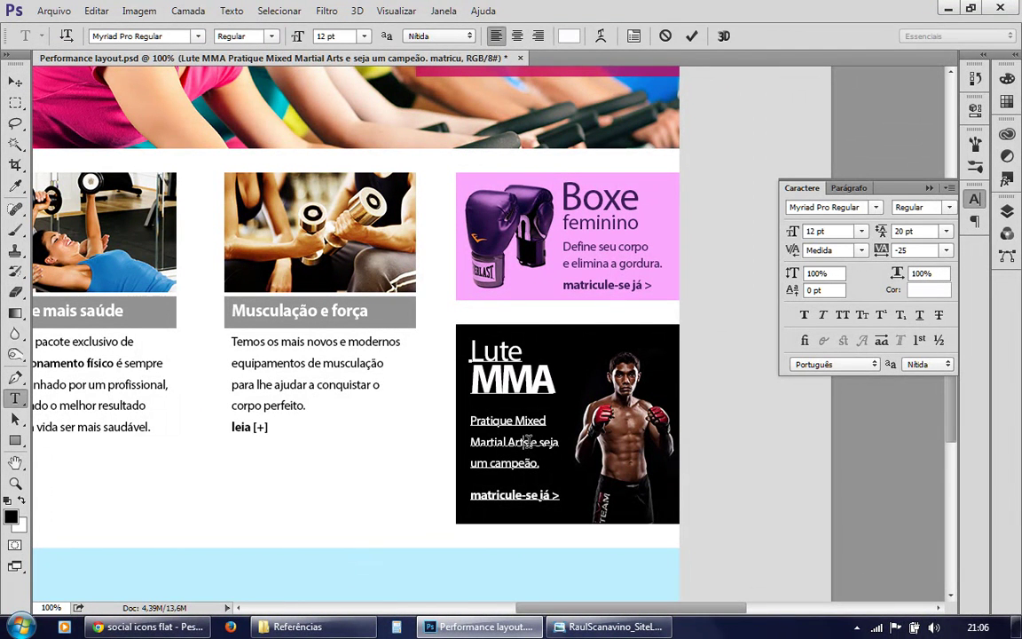
{"action": "left_click_drag", "start_coordinate": [540, 463], "coordinate": [468, 419]}
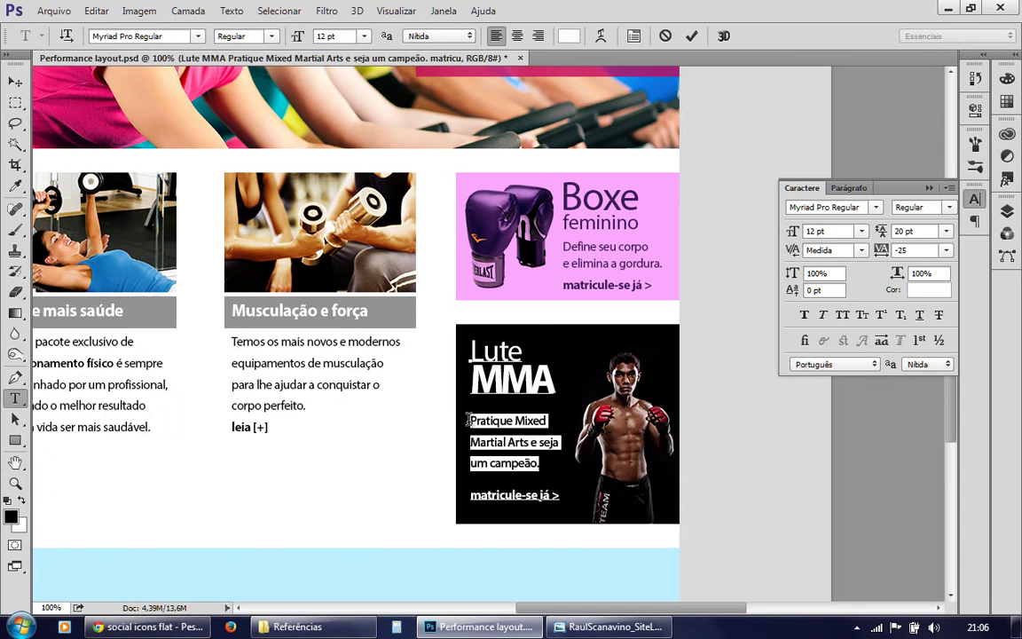
{"action": "left_click", "coordinate": [538, 463]}
{"action": "left_click_drag", "start_coordinate": [539, 463], "coordinate": [458, 444]}
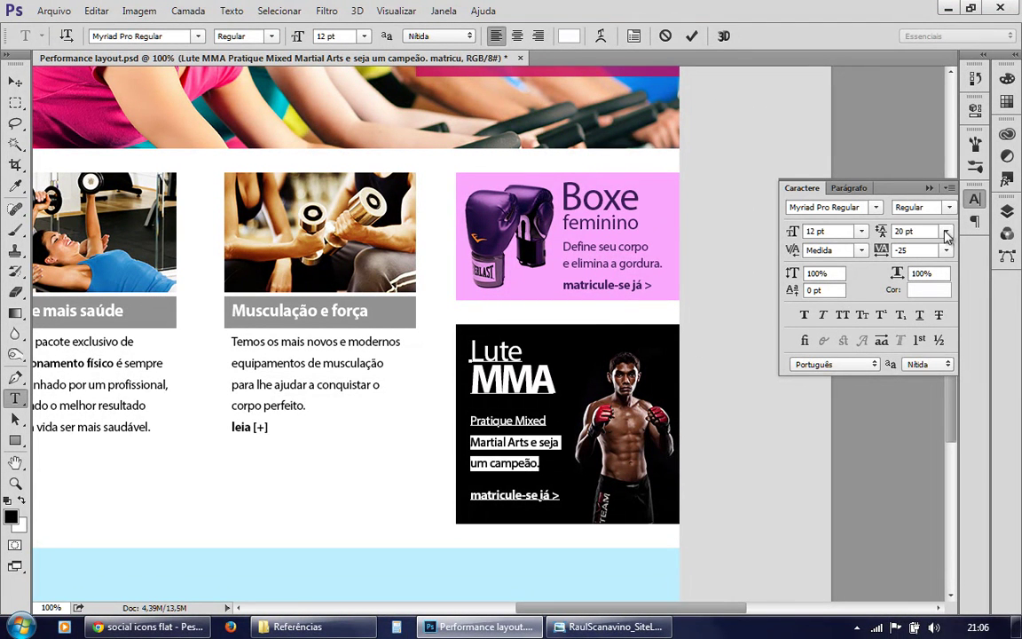
{"action": "key", "text": "Down"}
{"action": "key", "text": "Down"}
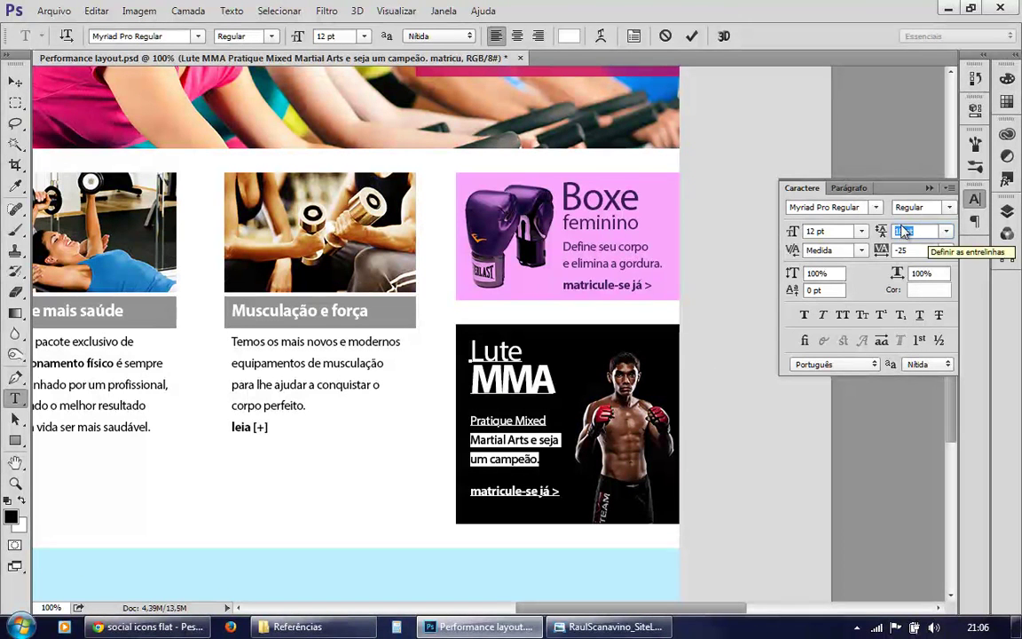
{"action": "left_click", "coordinate": [15, 81]}
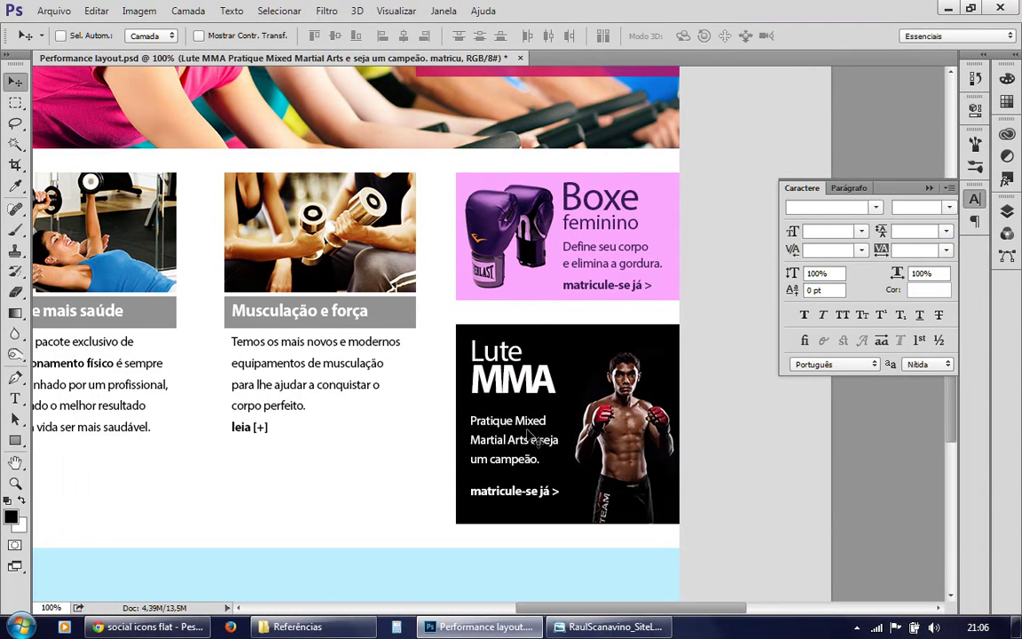
{"action": "left_click_drag", "start_coordinate": [518, 401], "coordinate": [520, 404]}
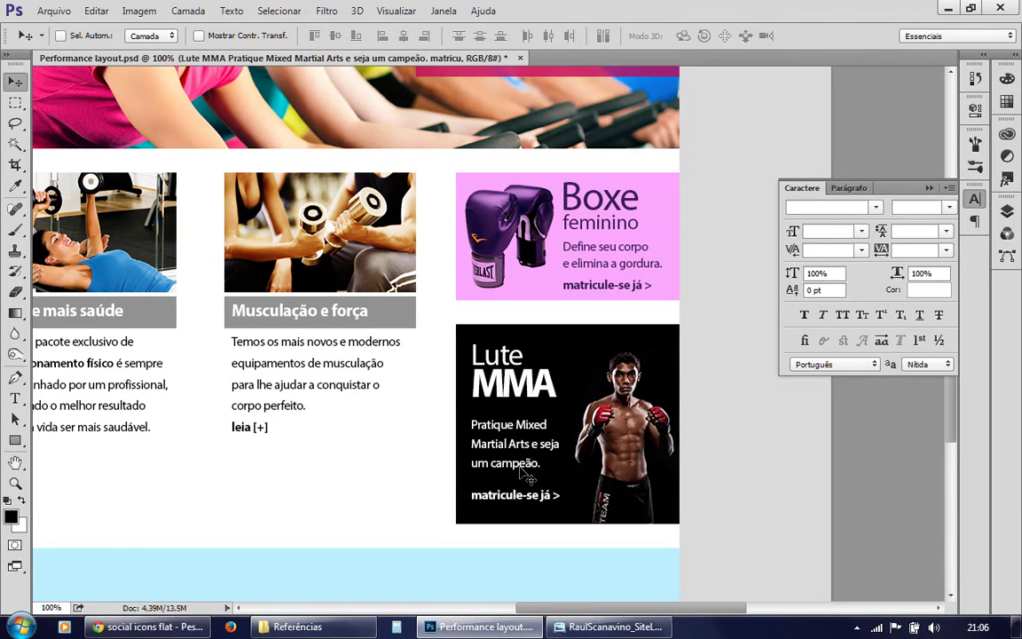
{"action": "left_click_drag", "start_coordinate": [522, 472], "coordinate": [523, 474]}
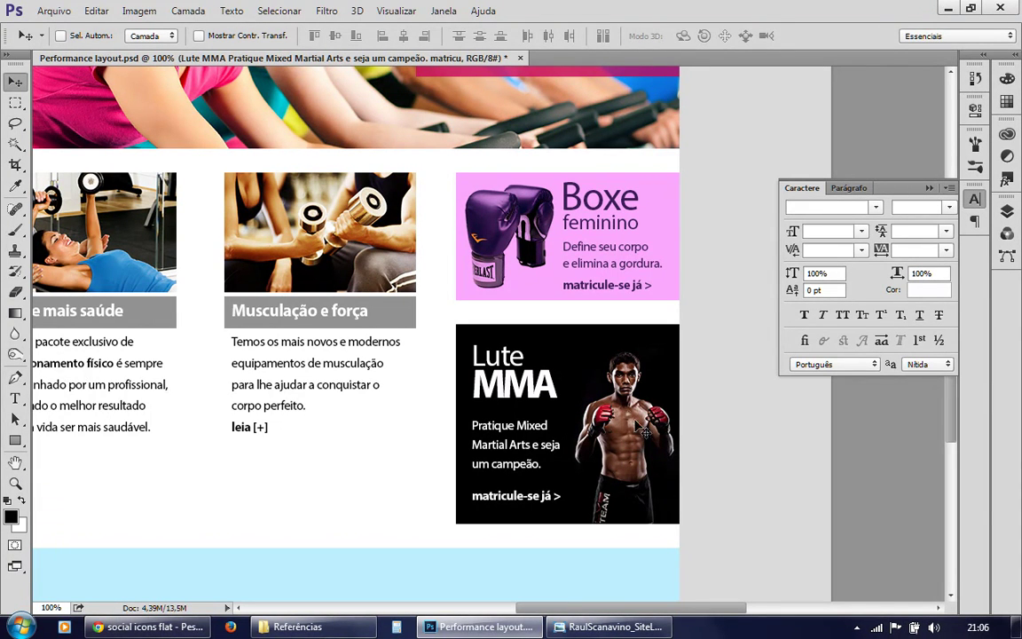
Close the Character panel and enlarge the fighter photo from its top-left corner.
{"action": "left_click", "coordinate": [975, 200]}
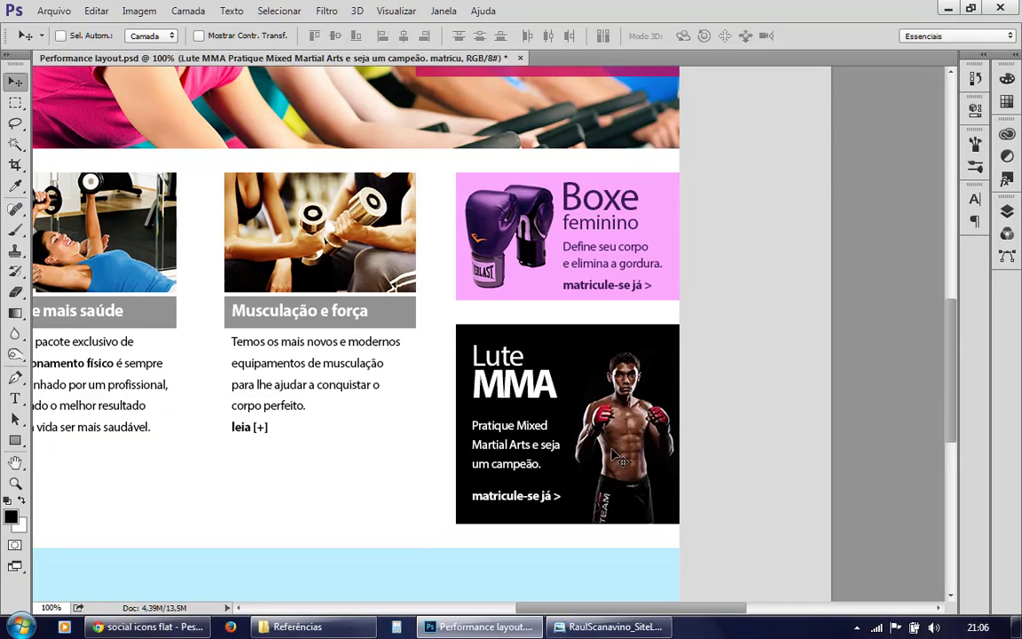
{"action": "left_click", "coordinate": [621, 458], "text": "ctrl"}
{"action": "key", "text": "ctrl+t"}
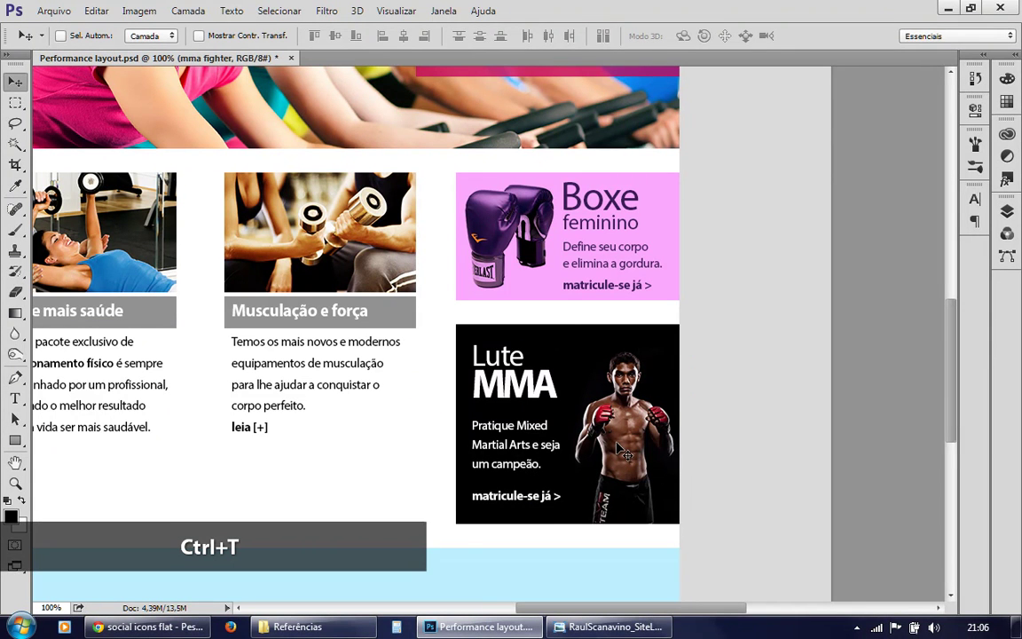
{"action": "left_click_drag", "start_coordinate": [554, 326], "coordinate": [549, 333]}
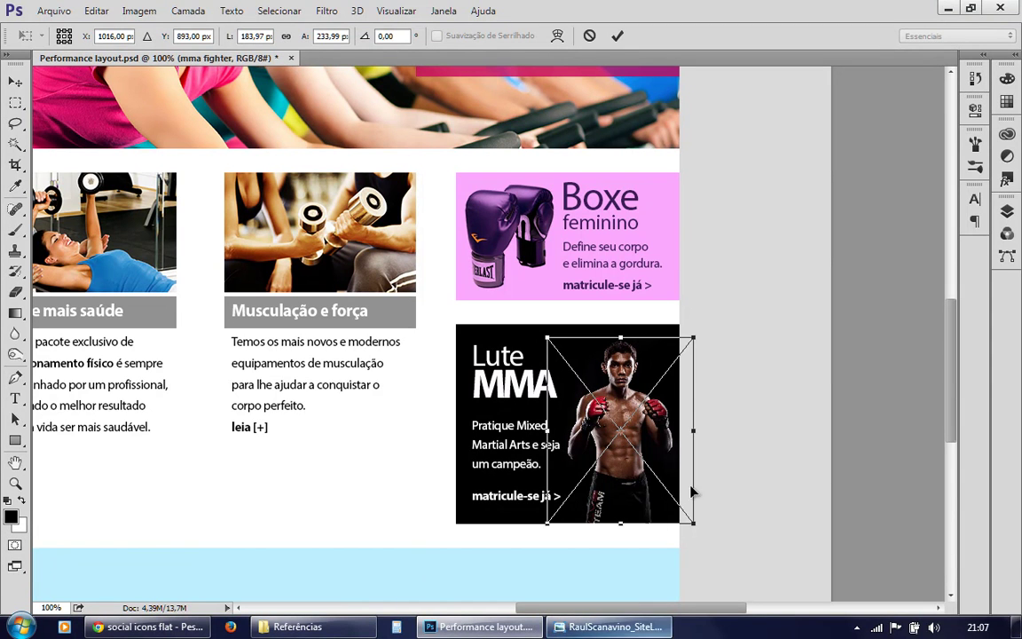
{"action": "key", "text": "Return"}
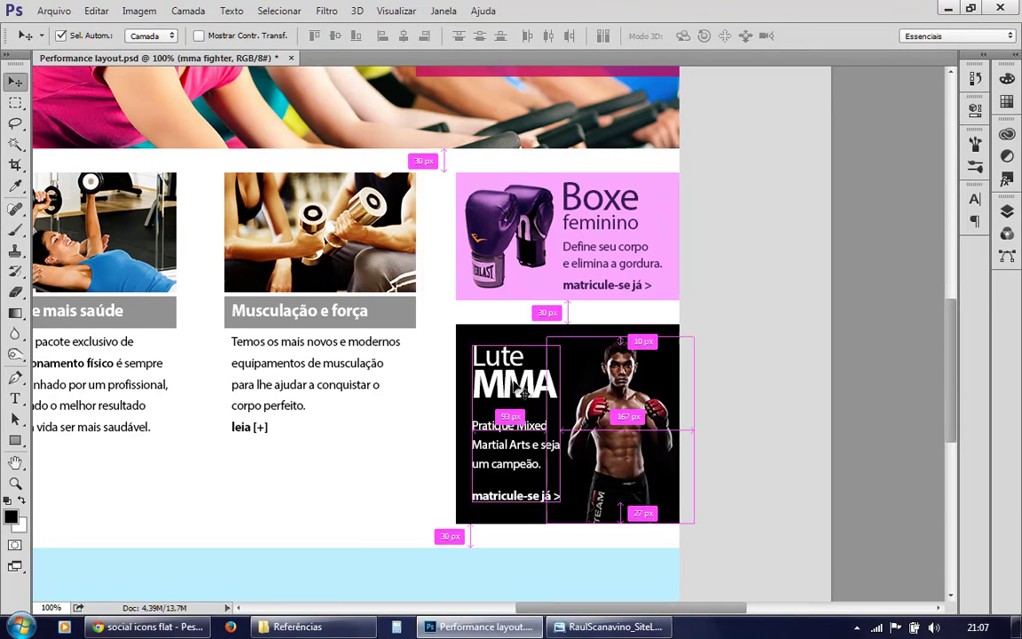
Nudge the Lute MMA text one pixel left and compare against the reference layout.
{"action": "left_click", "coordinate": [534, 398], "text": "ctrl"}
{"action": "left_click", "coordinate": [527, 397], "text": "ctrl"}
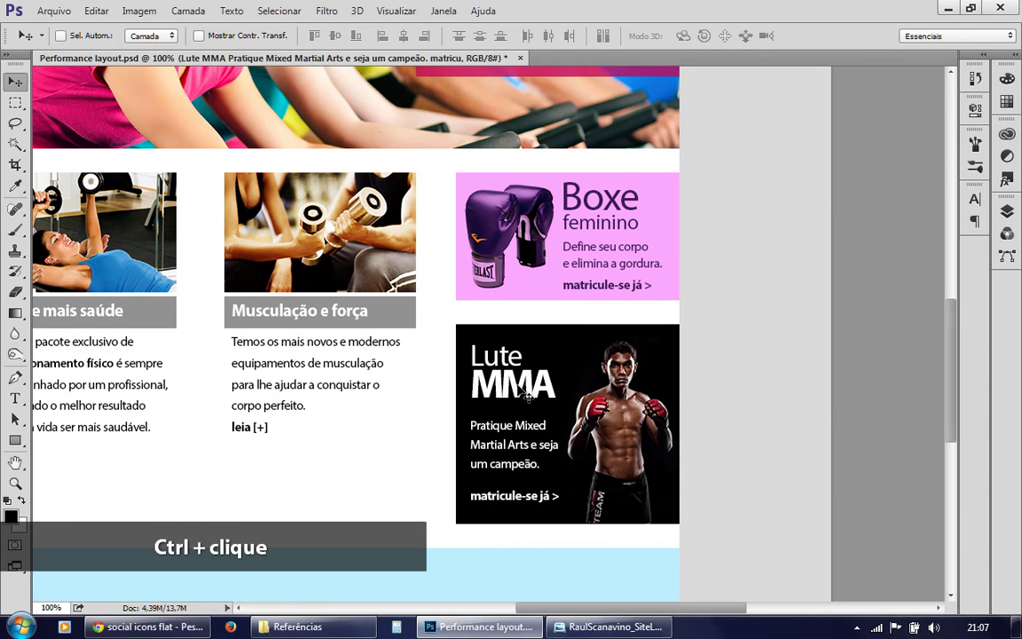
{"action": "key", "text": "Left"}
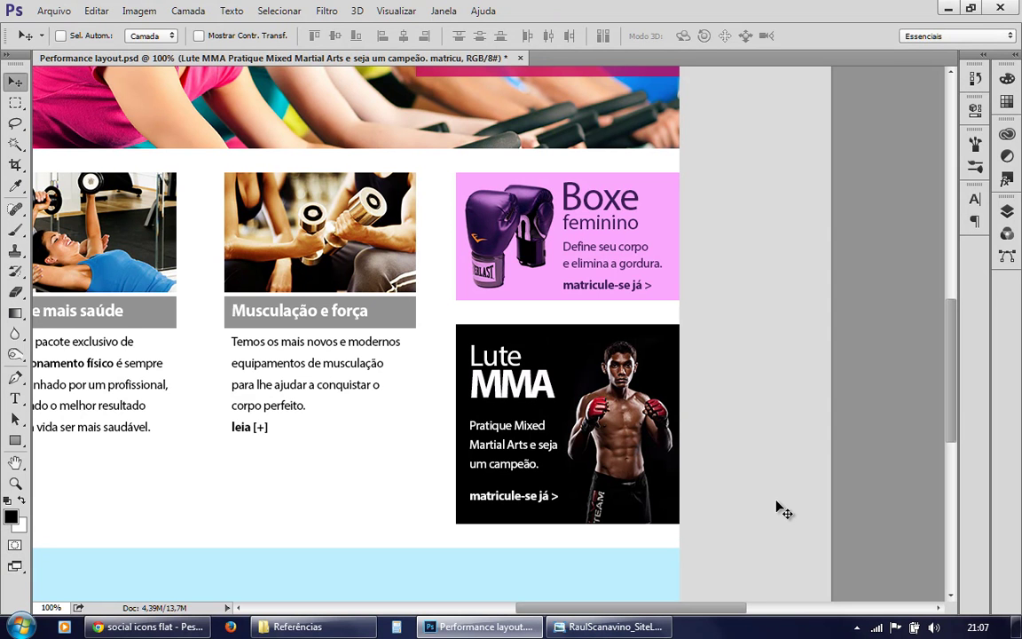
{"action": "left_click", "coordinate": [644, 628]}
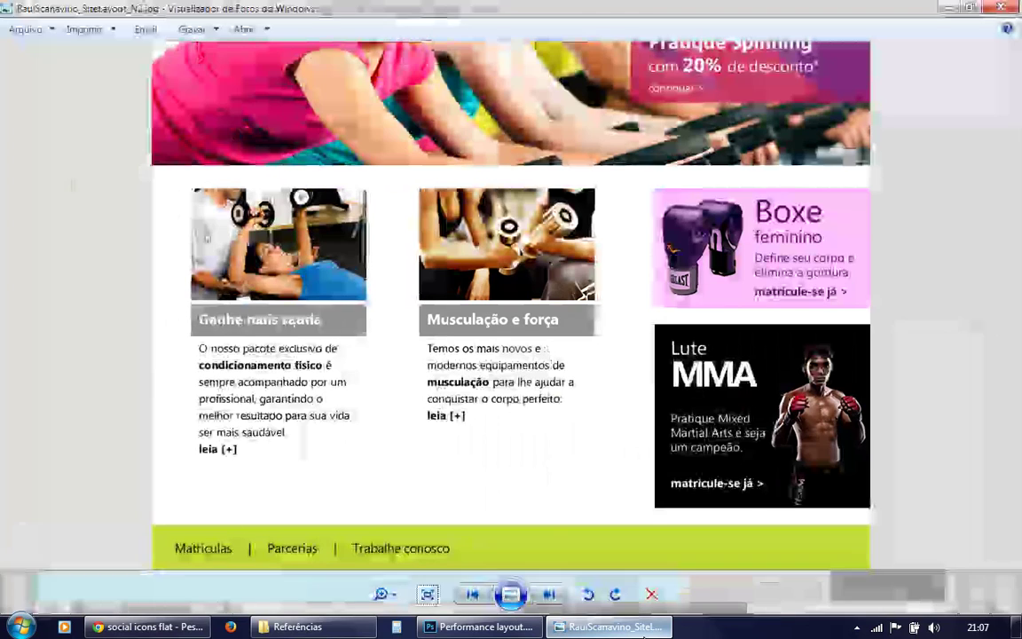
{"action": "left_click", "coordinate": [644, 628]}
{"action": "left_click", "coordinate": [644, 628]}
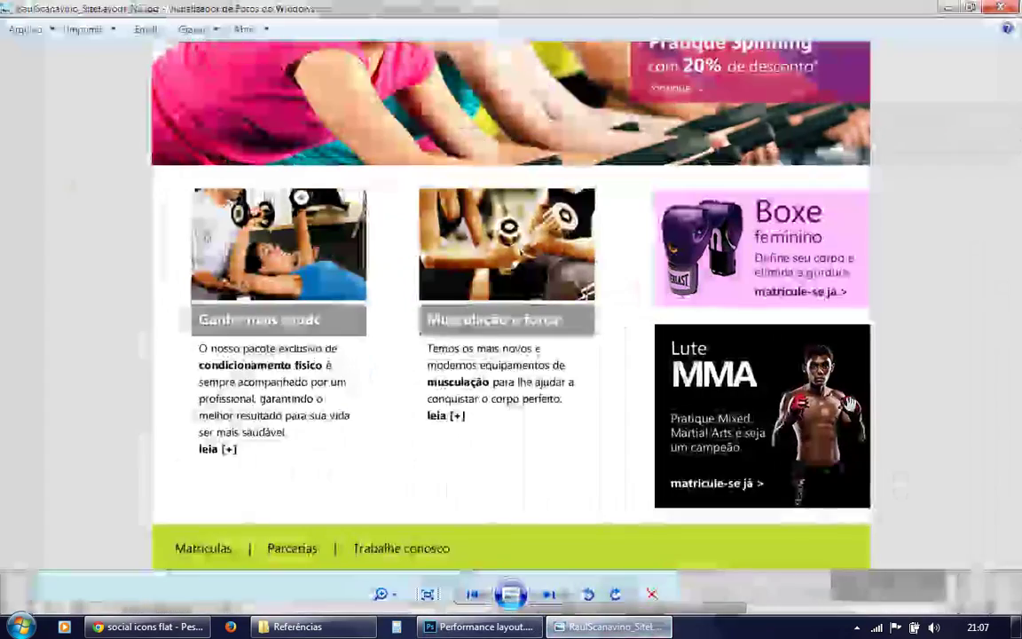
{"action": "left_click", "coordinate": [612, 627]}
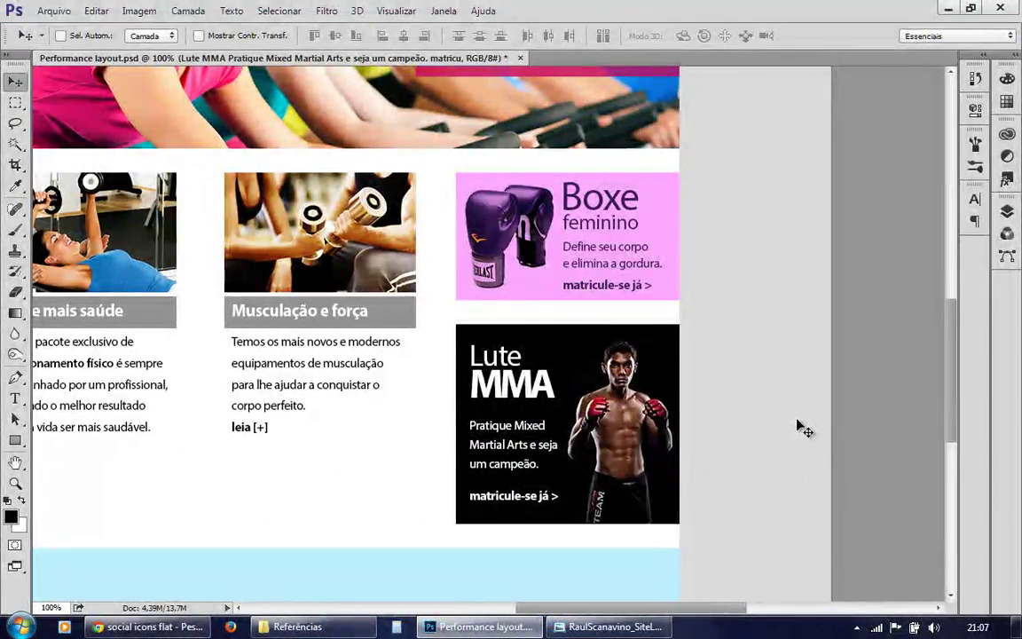
Pan to show the full content row and save the PSD.
{"action": "left_click_drag", "start_coordinate": [383, 413], "coordinate": [527, 417]}
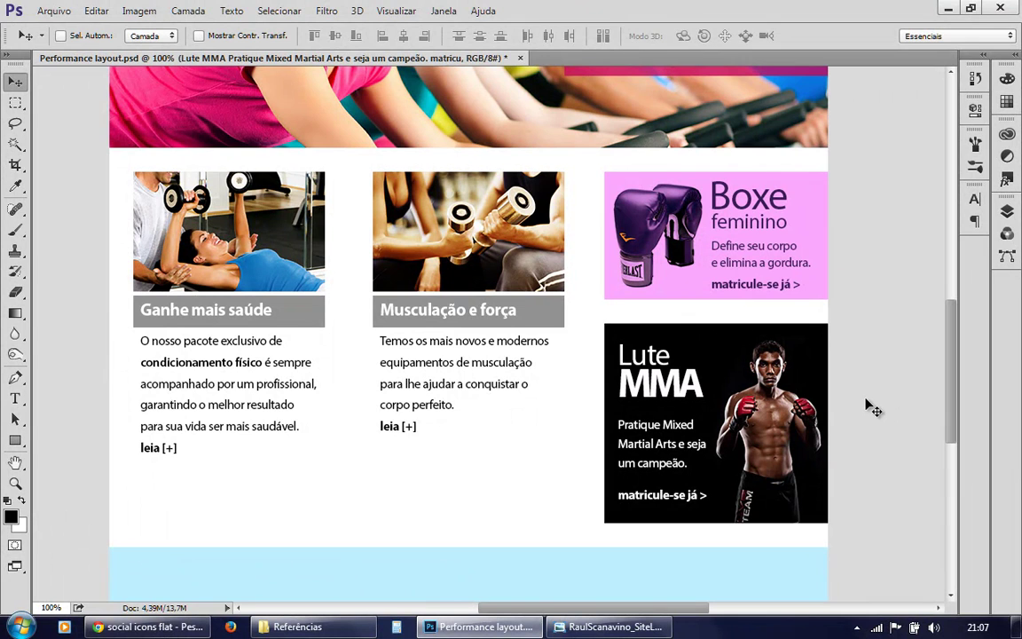
{"action": "key", "text": "ctrl+s"}
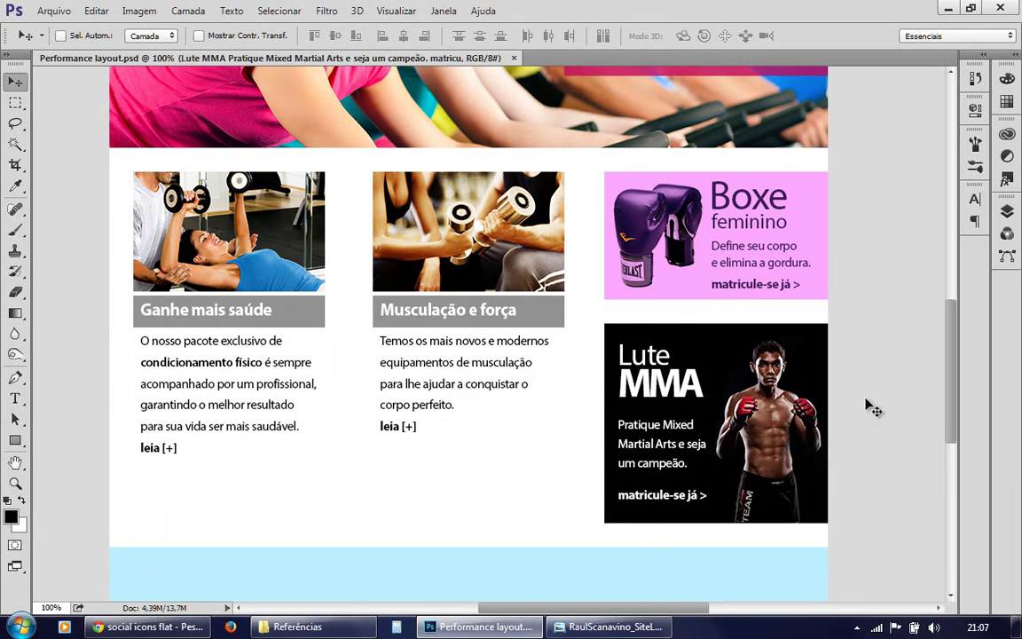